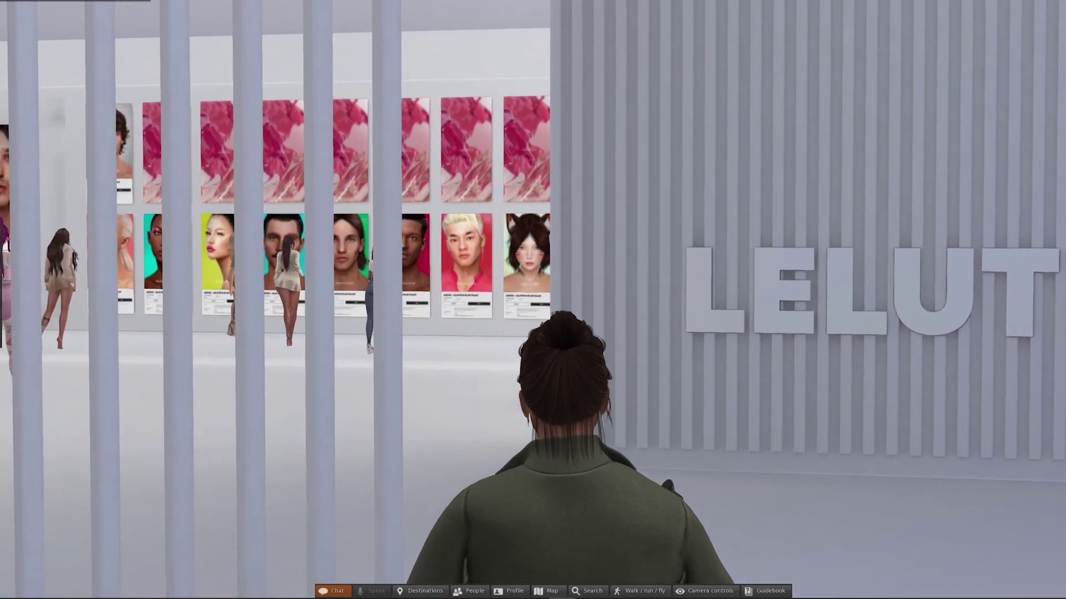
Walk the avatar into the LeLUTKA store up to the head displays and focus on the Eon Evolution poster
key(Up)
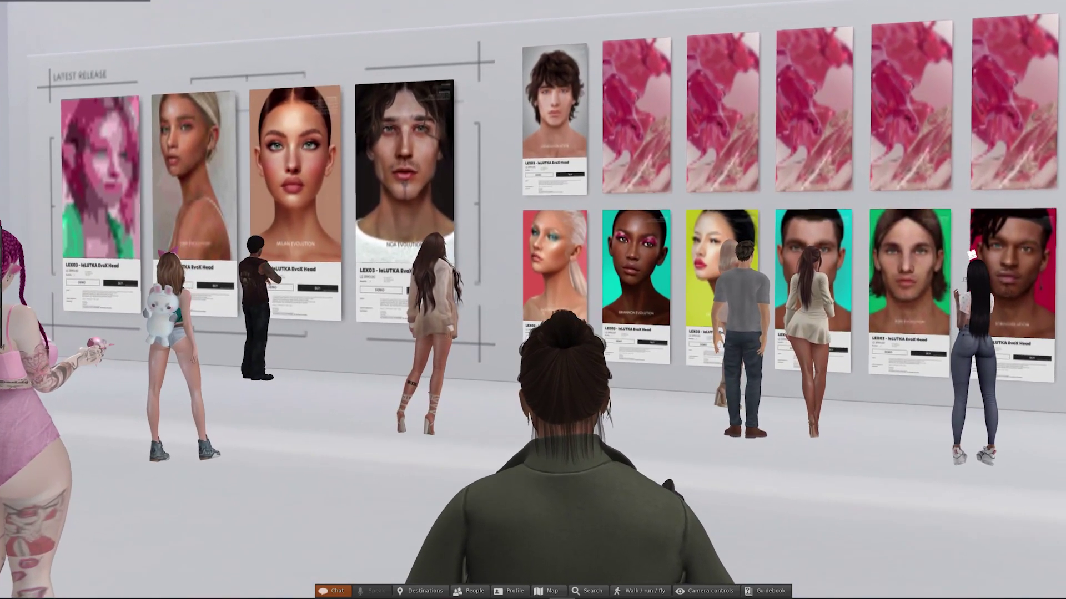
key(Up)
key(Up)
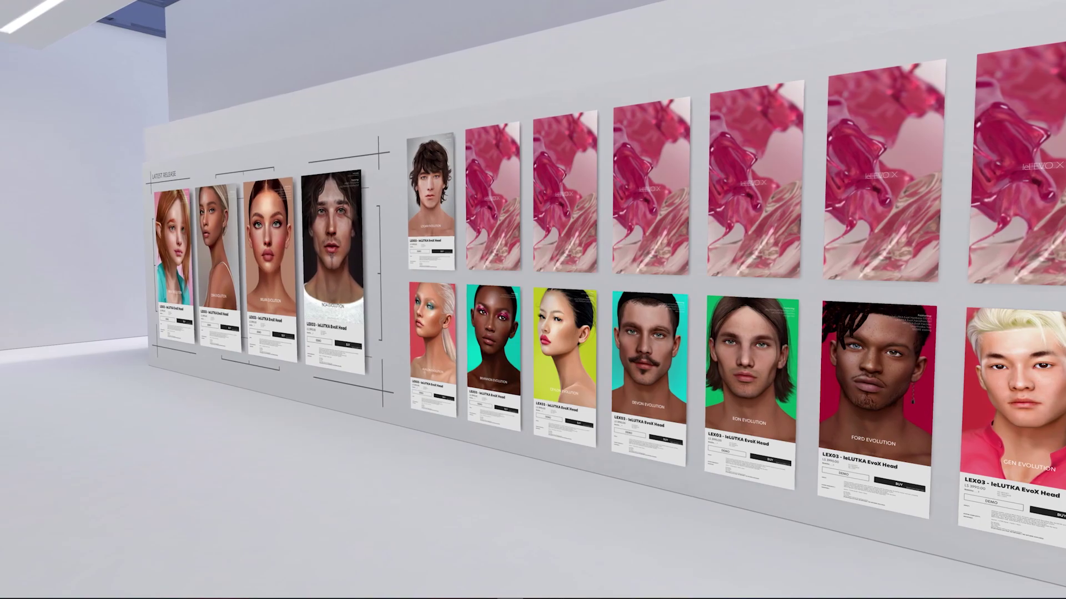
click(557, 424)
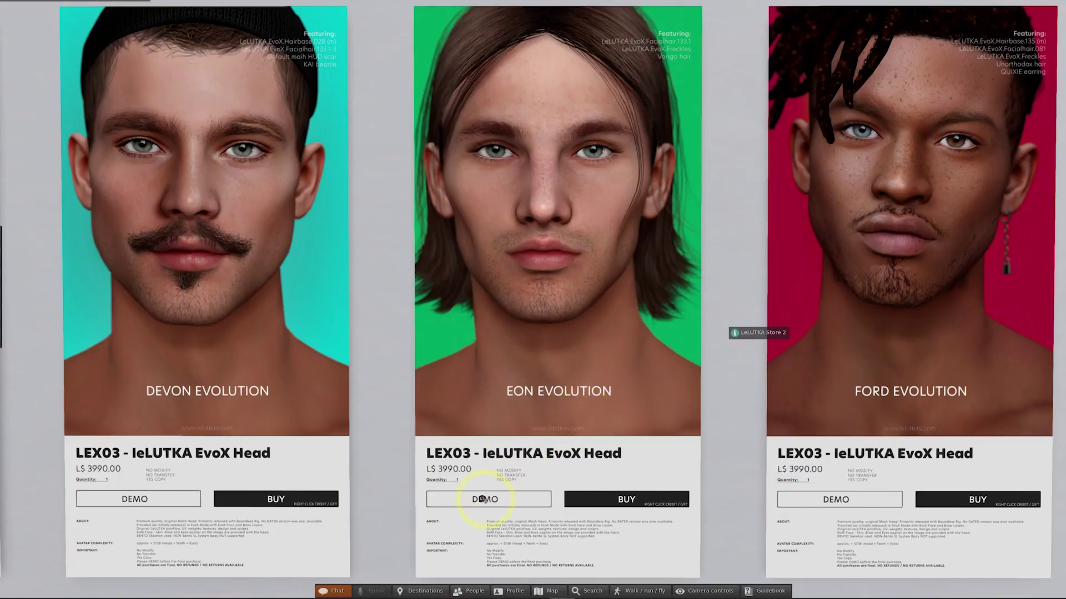
Open and dismiss the free demo offer for the Eon Evolution head, and choose to buy the full head
click(482, 499)
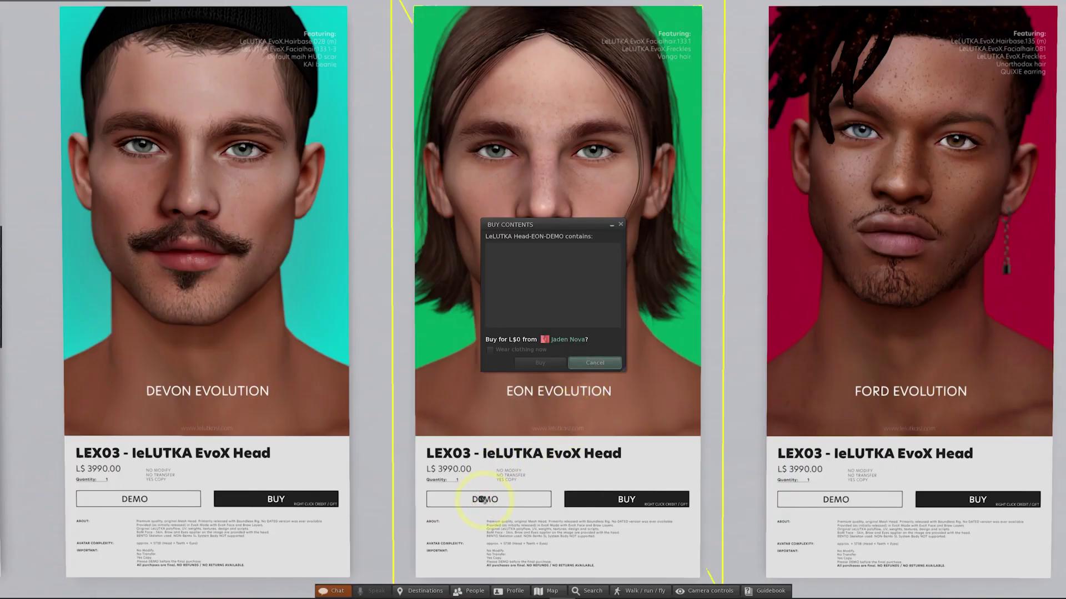
click(641, 432)
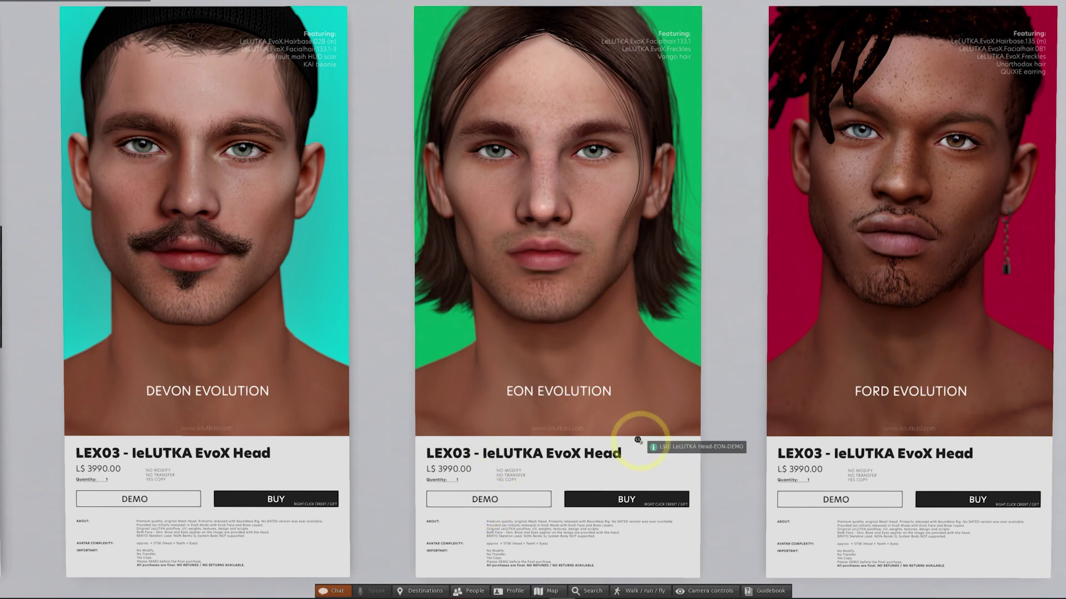
click(639, 501)
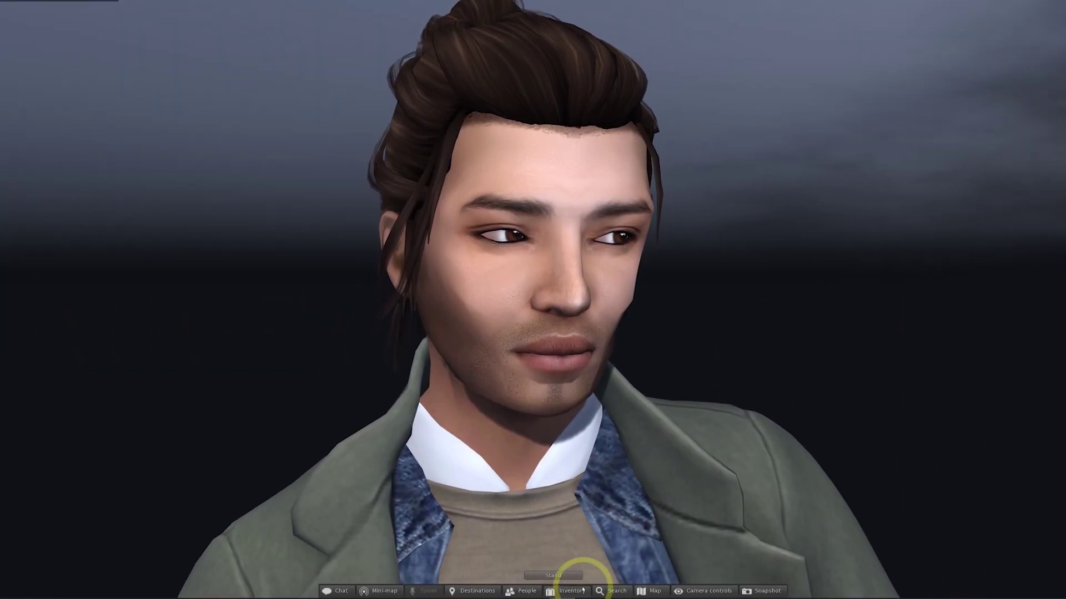
Add the LeLUTKA Eon Head 3.1 package from the inventory's Objects folder to the avatar
click(577, 591)
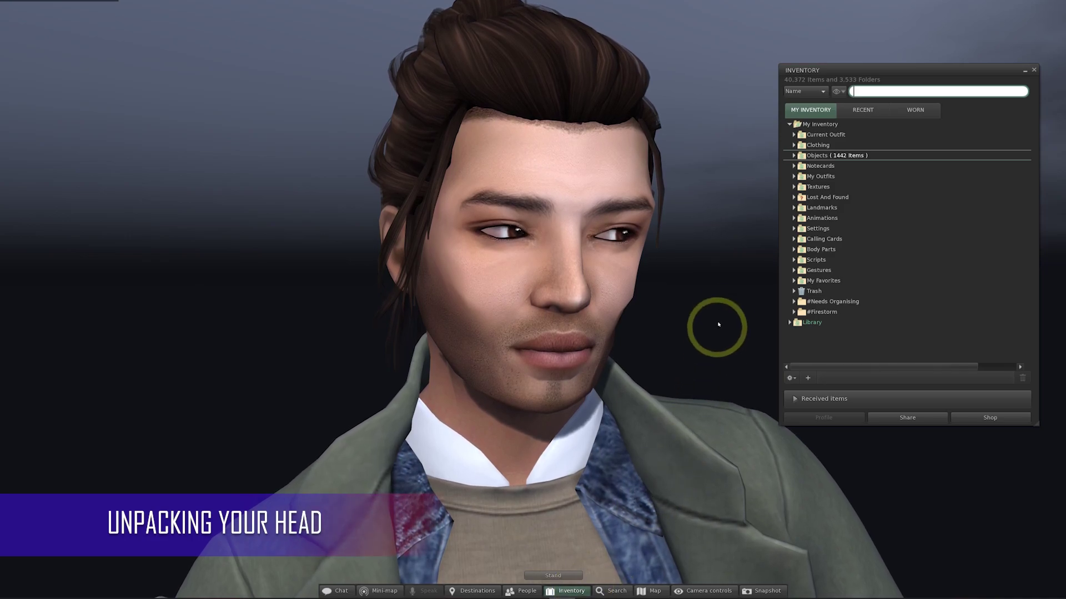
click(794, 156)
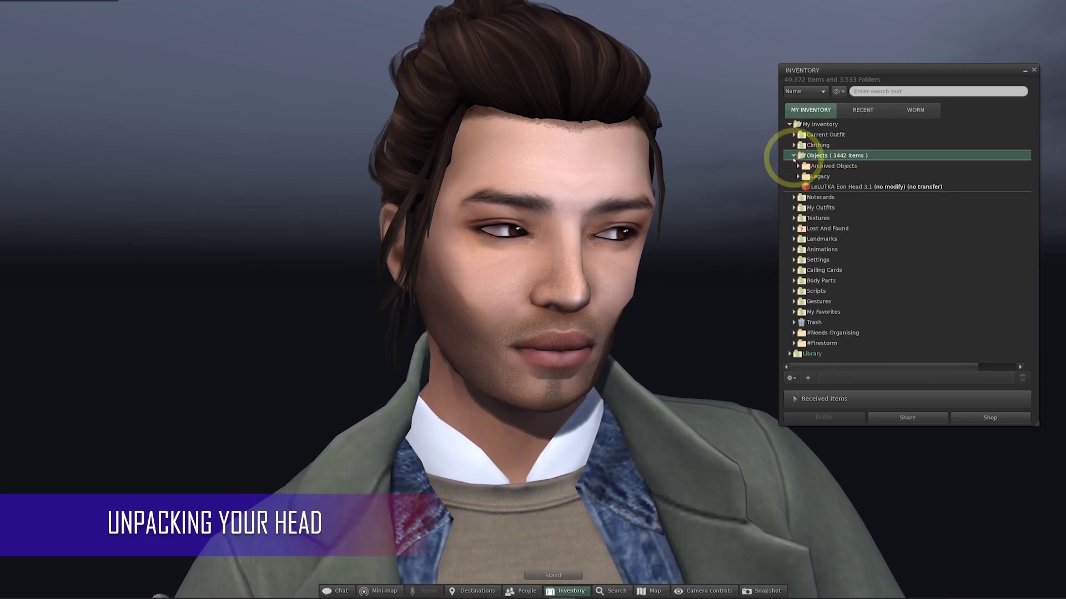
click(823, 188)
right_click(824, 188)
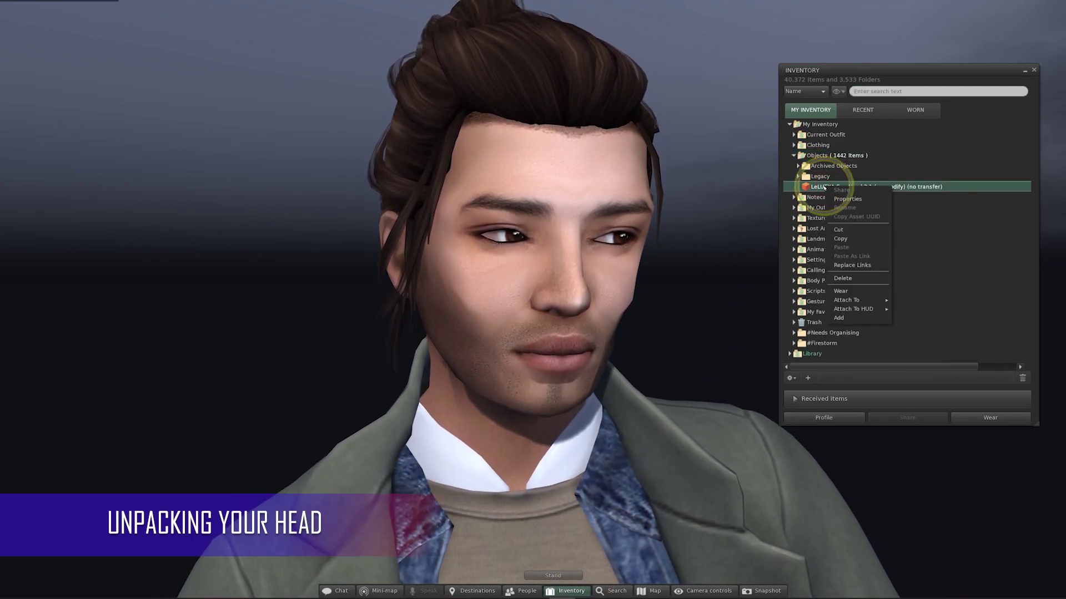
click(839, 318)
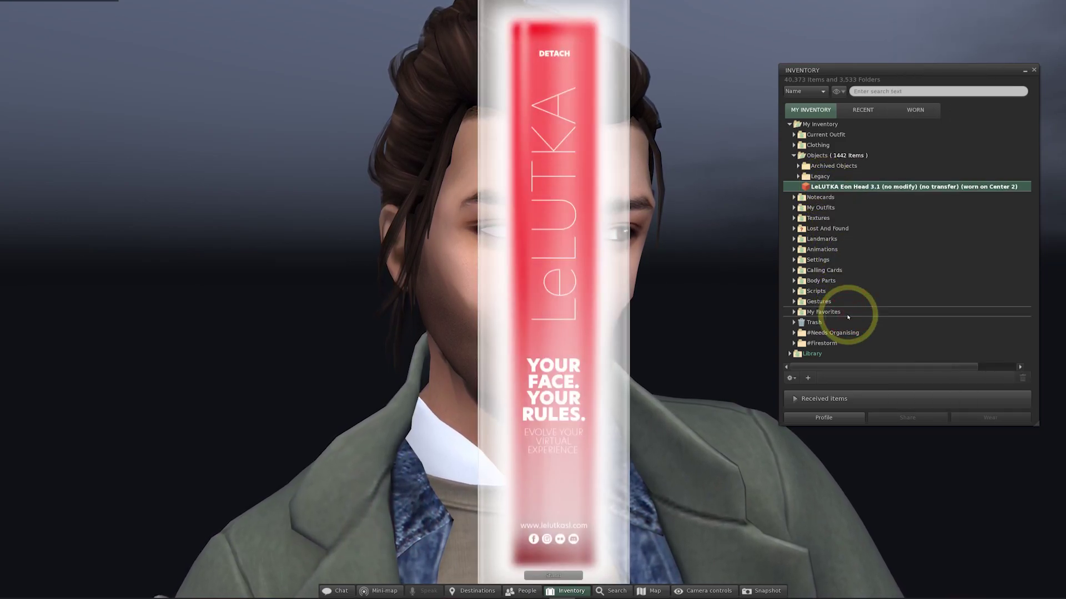
Unpack the attached LeLUTKA Eon Head 3.1 box and keep the folder it gives
click(586, 333)
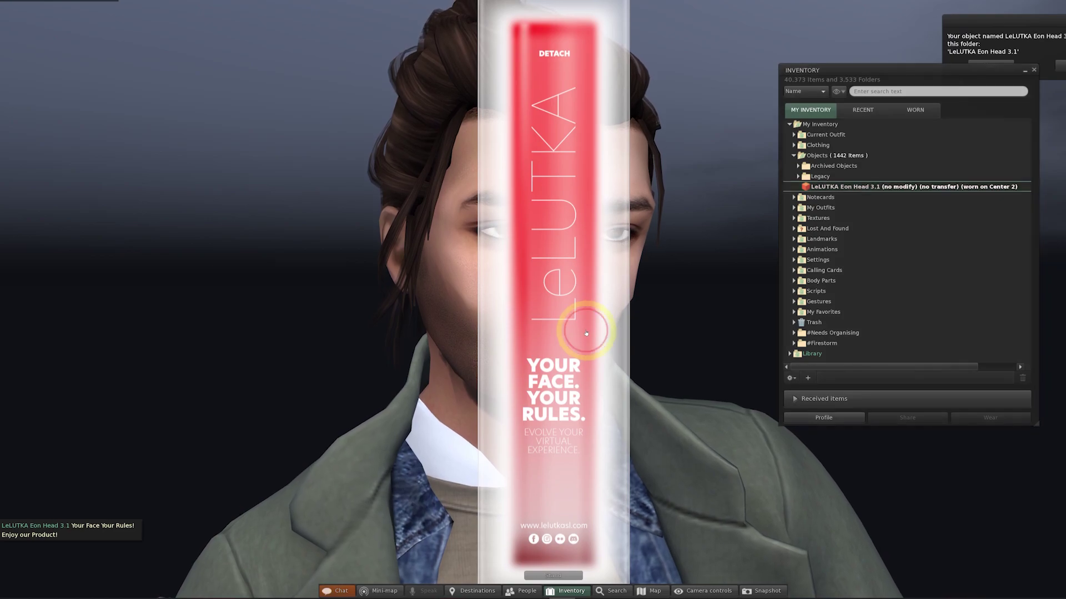
drag(998, 21, 792, 138)
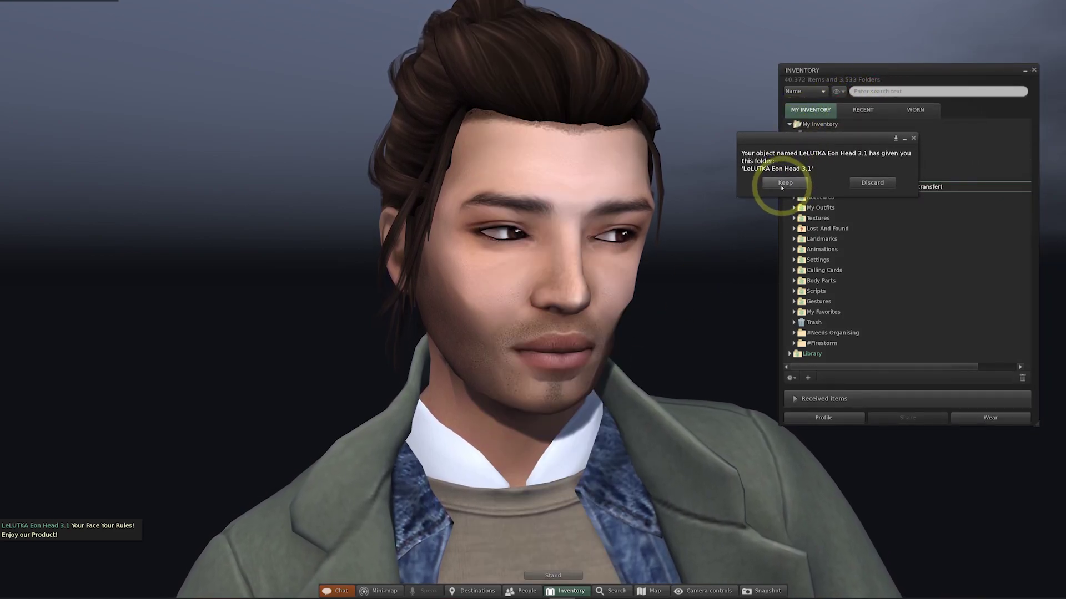
click(785, 183)
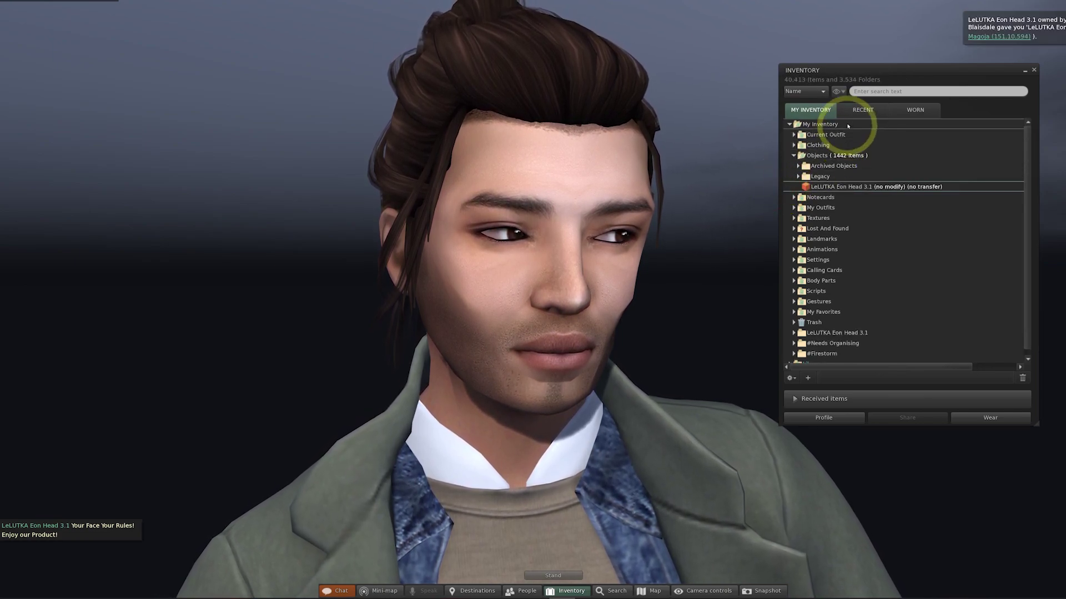
Show the recent inventory items and expand the LeLUTKA Eon Head 3.1 folder
click(858, 111)
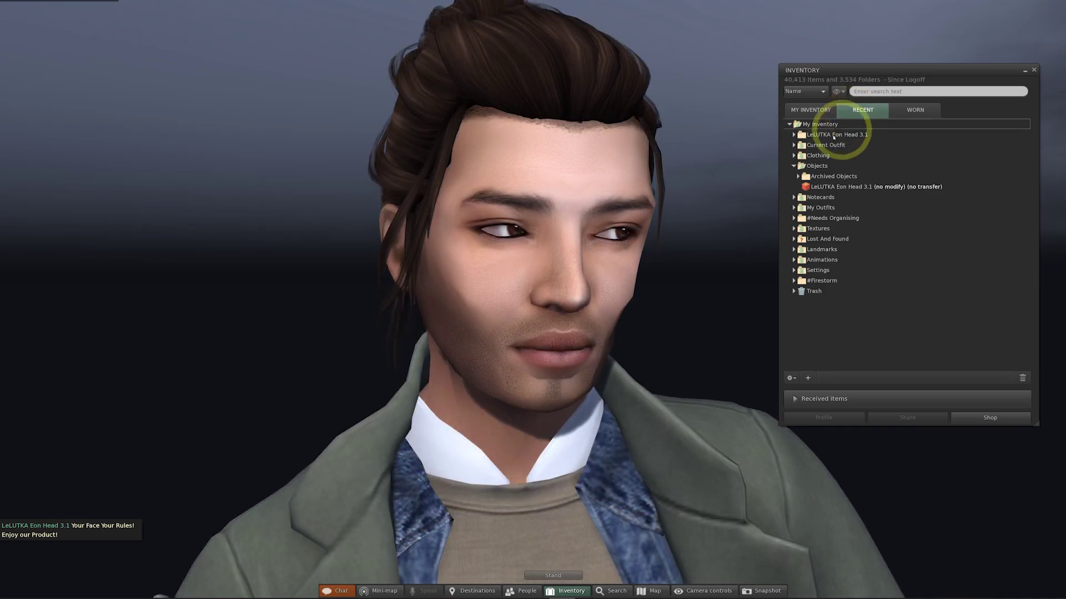
click(795, 136)
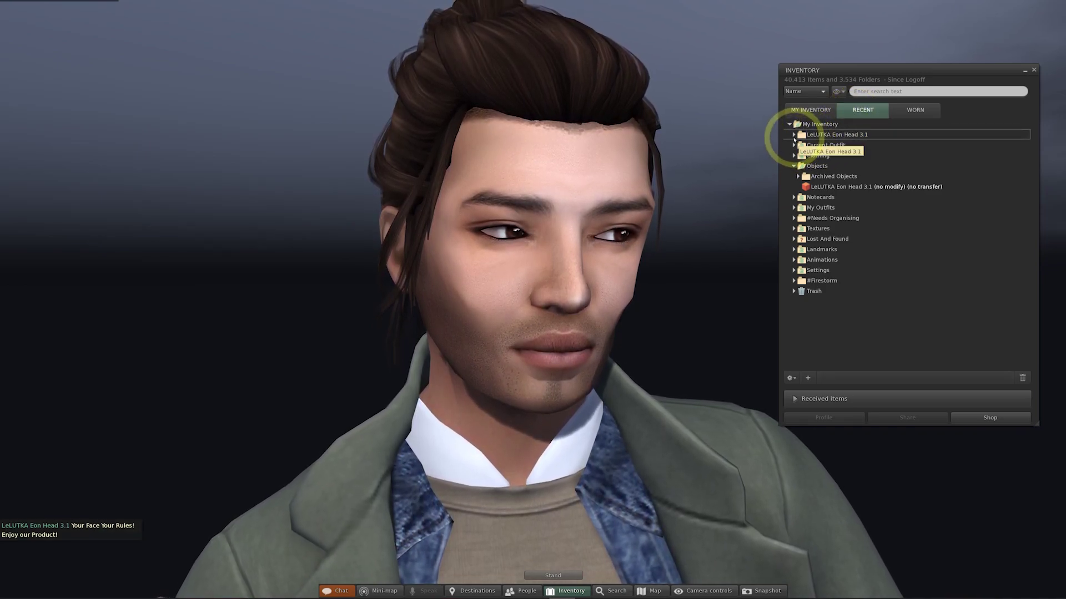
click(794, 136)
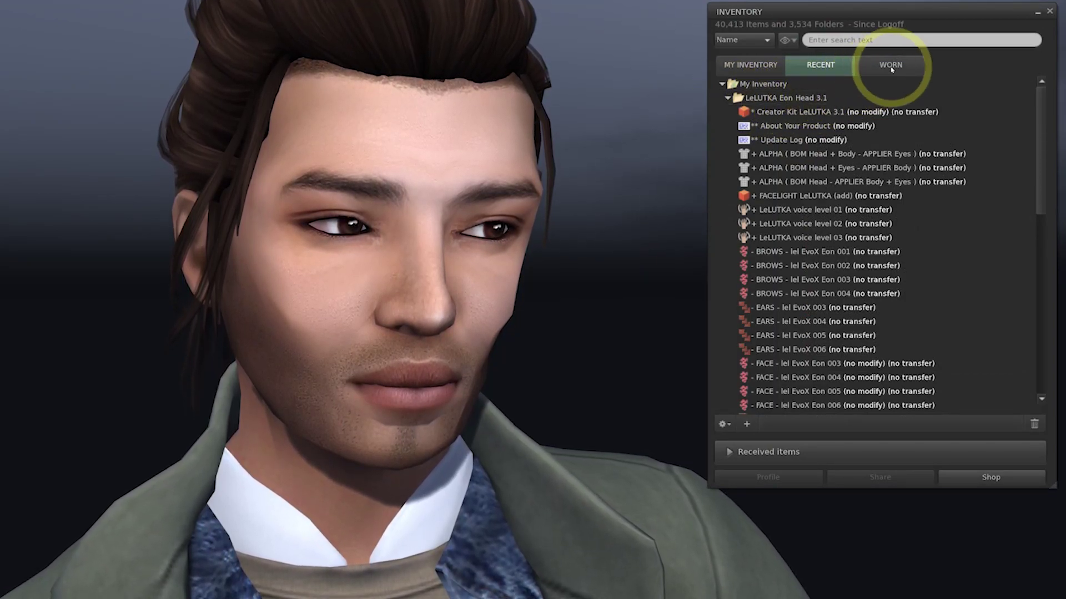
Remove all worn items in the Clothing folder from the current outfit
click(891, 67)
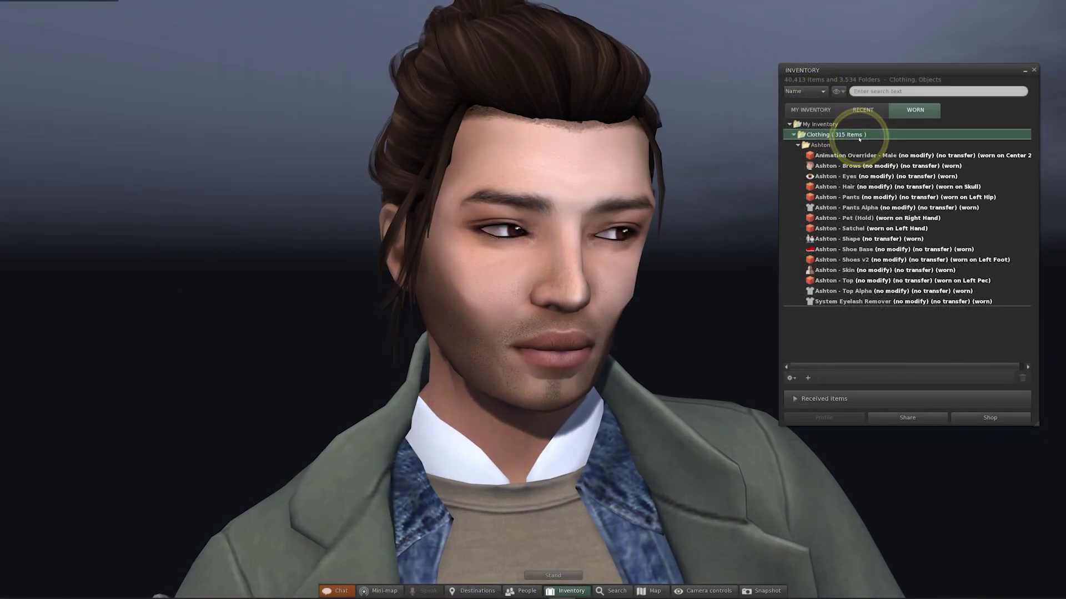
right_click(860, 135)
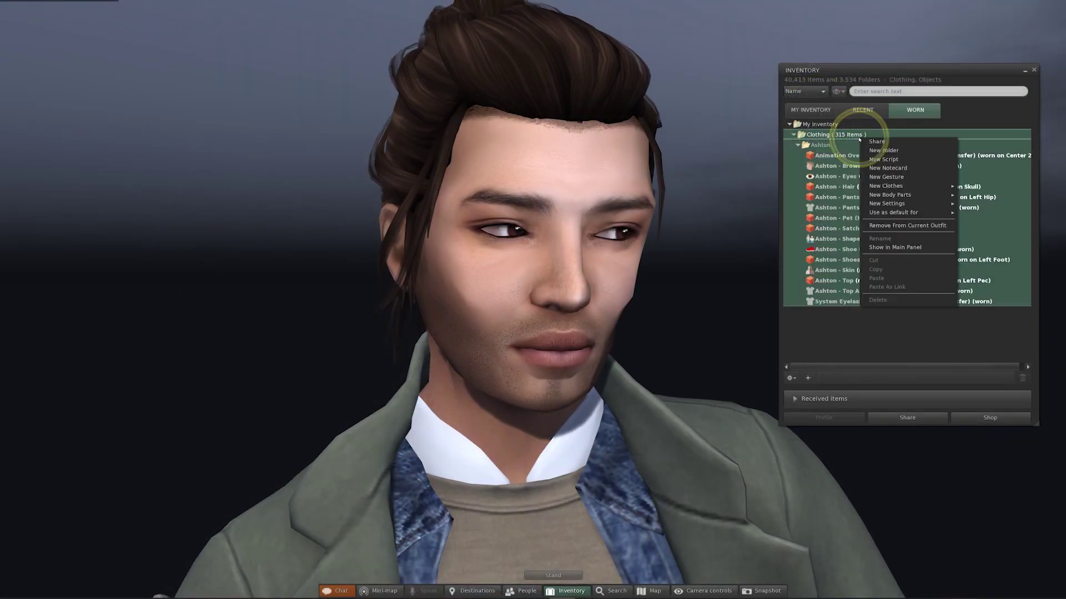
click(888, 225)
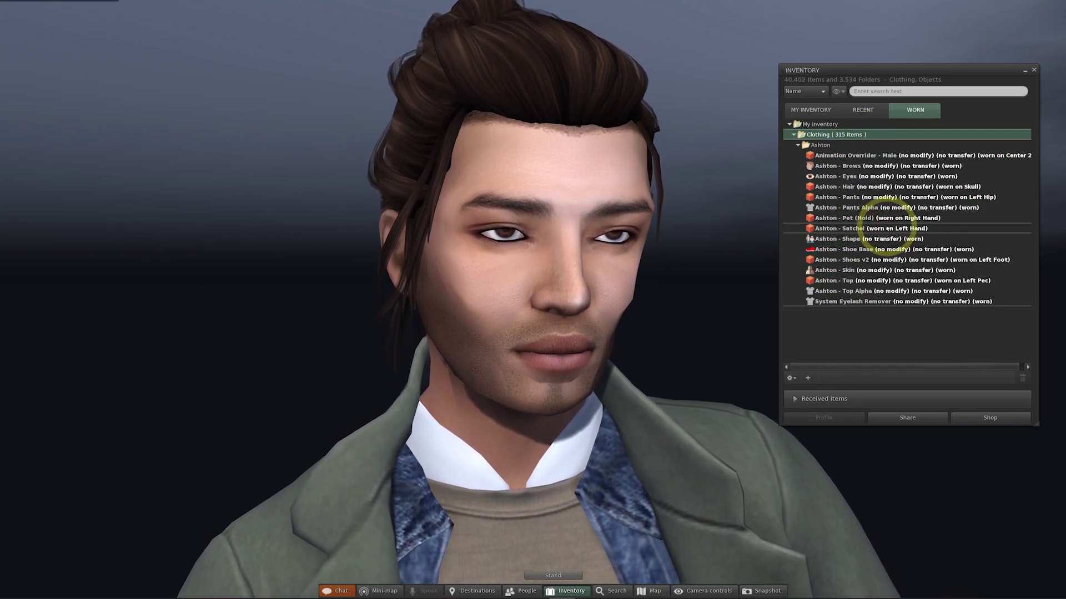
click(887, 228)
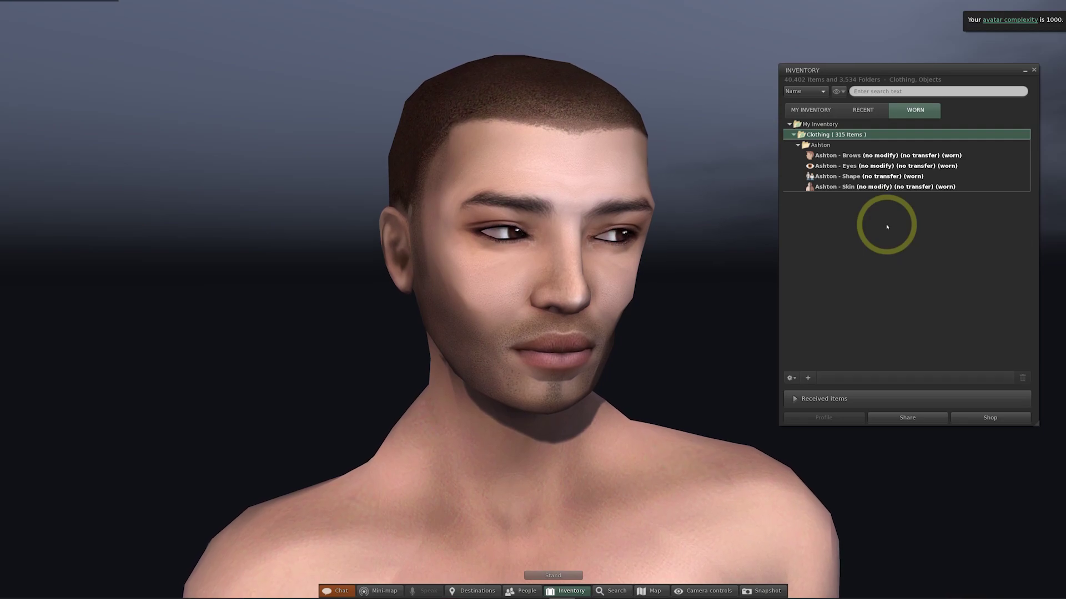
Add the alpha layer ALPHA ( BOM Head + Body - APPLIER Eyes ) from the recent LeLUTKA Eon Head 3.1 folder
click(862, 109)
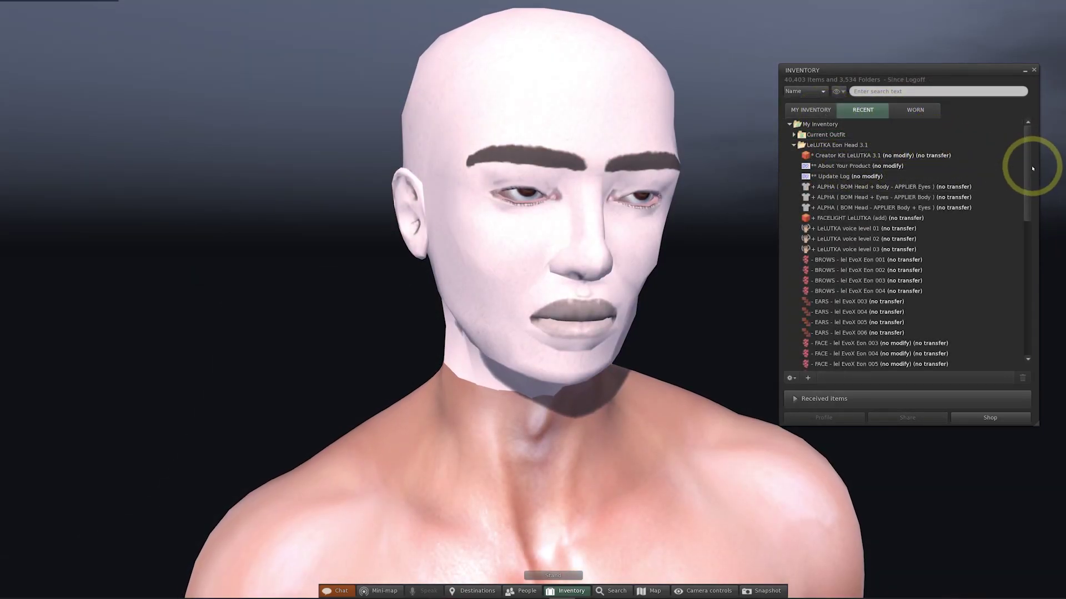
mouse_move(1029, 167)
mouse_down()
mouse_move(1020, 259)
mouse_move(1026, 157)
mouse_up()
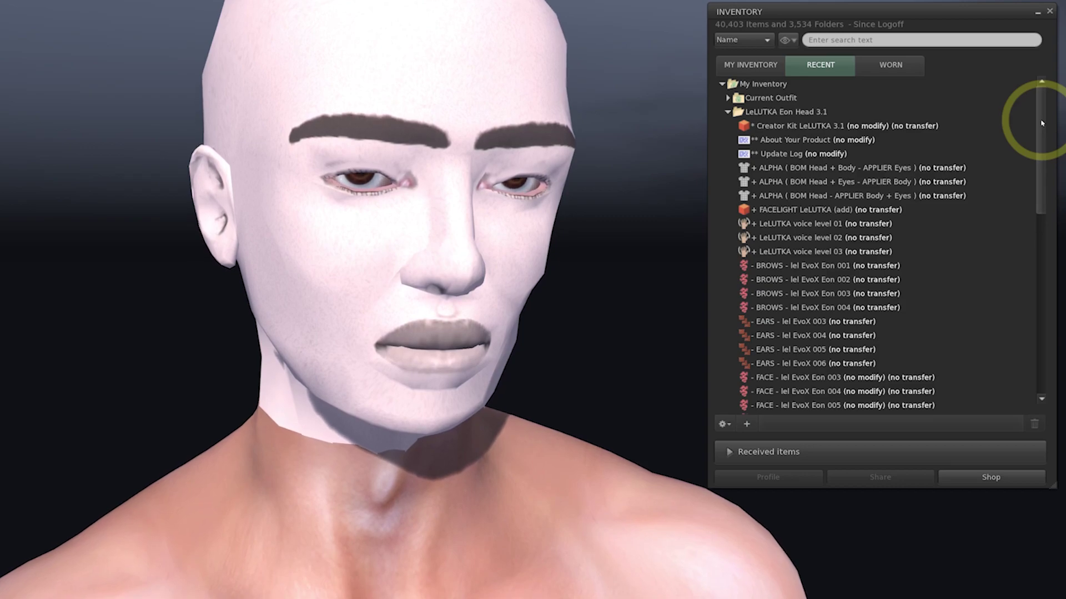
click(905, 168)
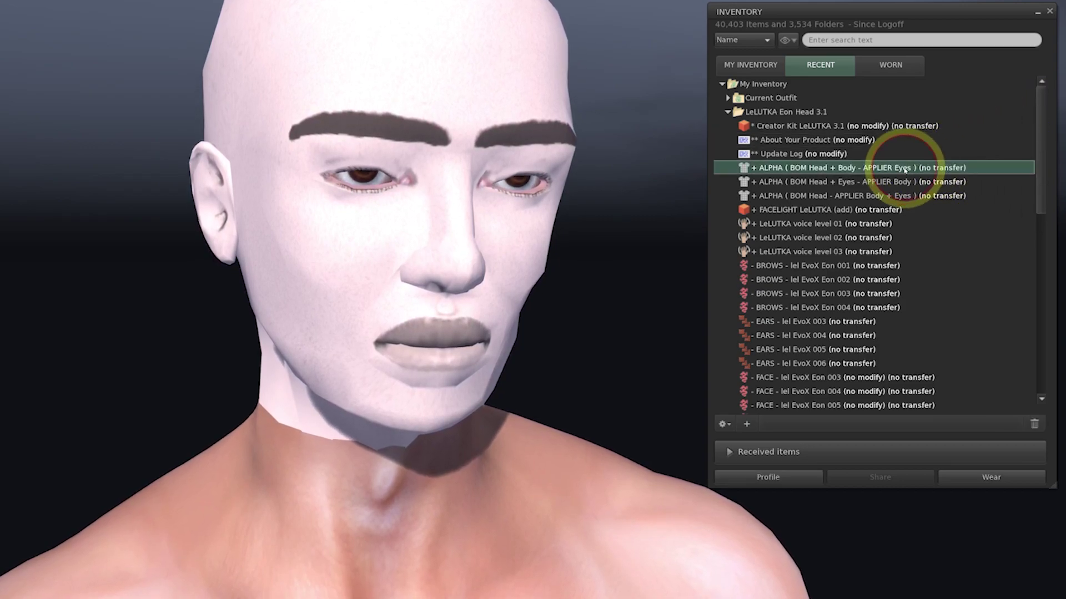
right_click(905, 169)
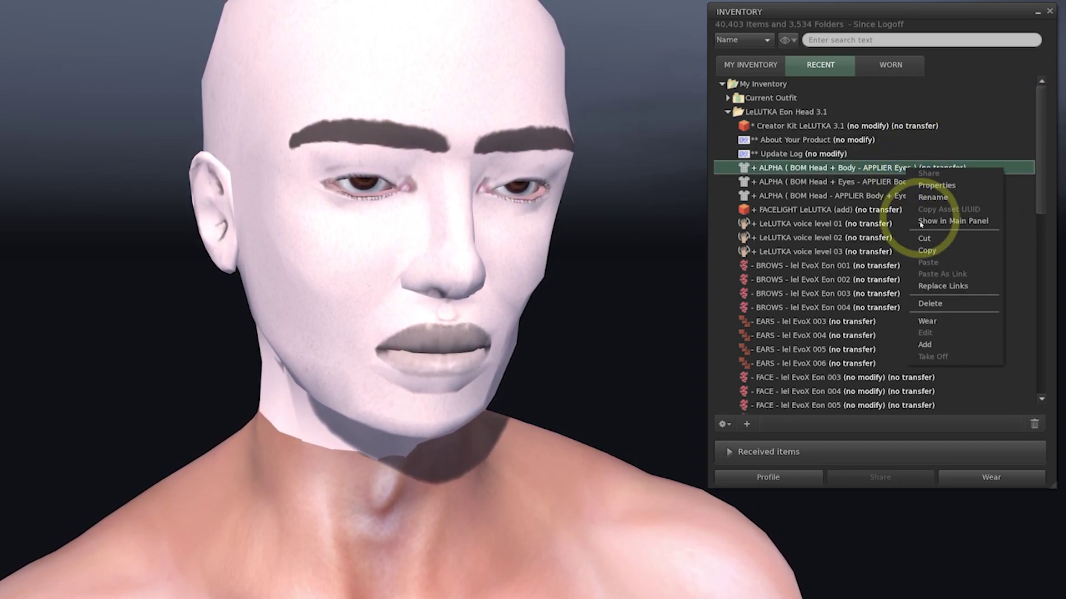
click(938, 345)
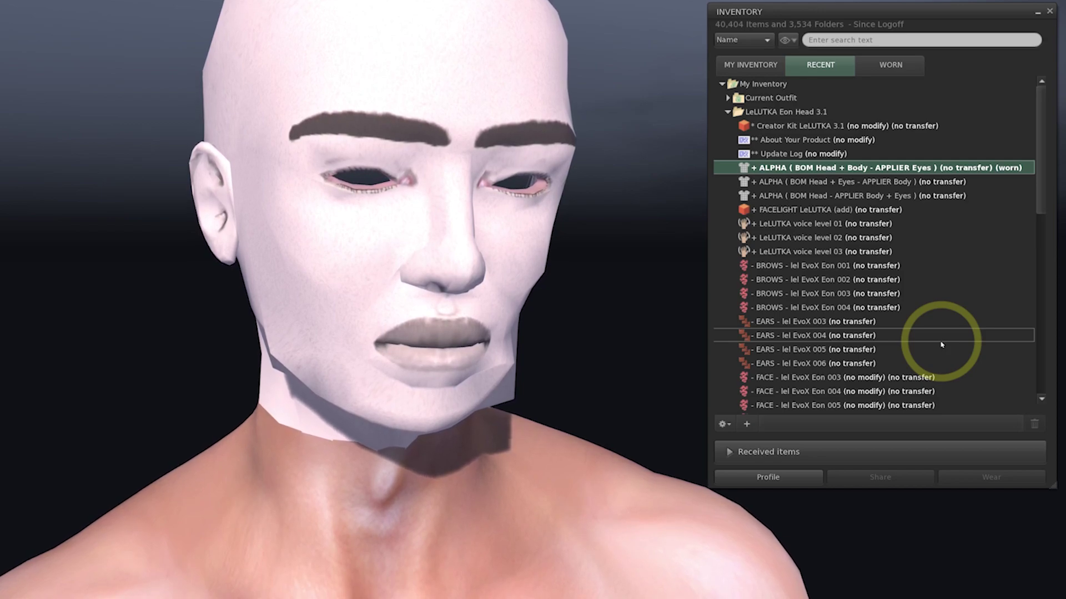
Add the HEAD / lel EvoX EON 3.1 mesh head to the avatar
scroll(942, 344, down, 4)
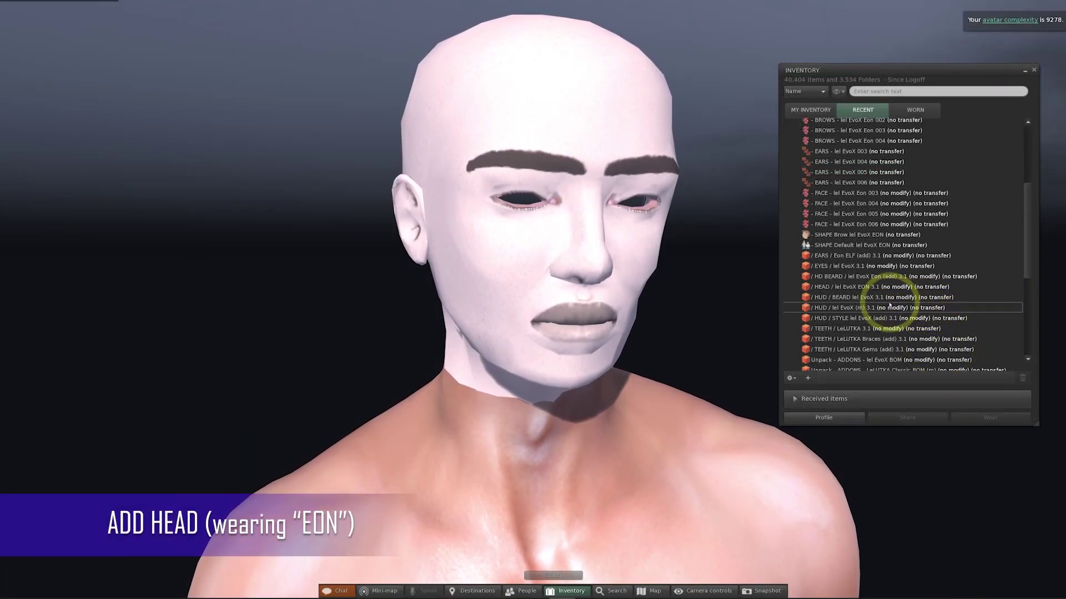
click(865, 287)
right_click(865, 287)
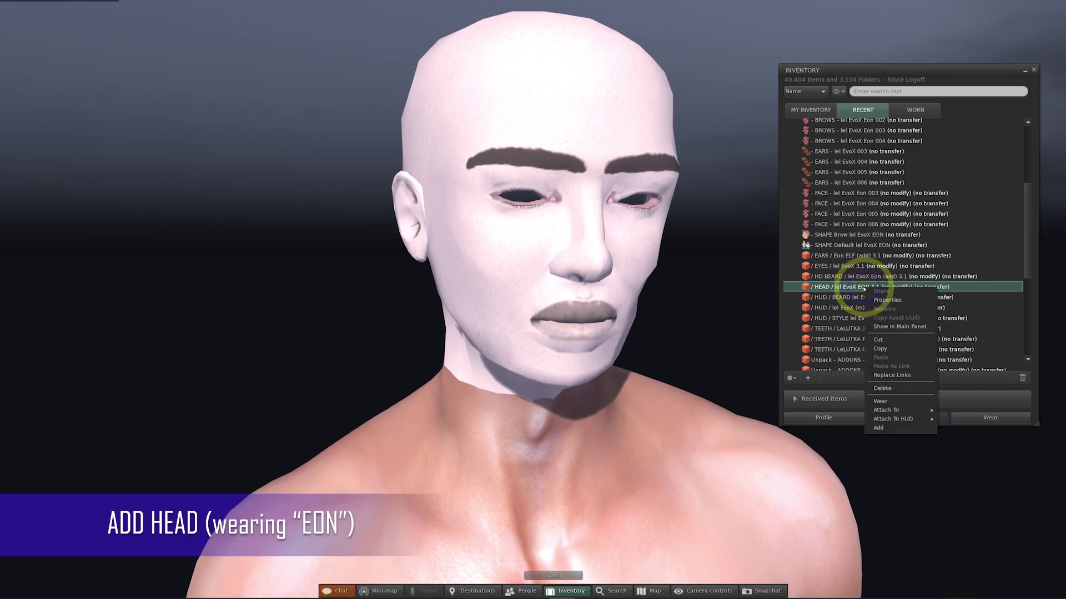
click(891, 427)
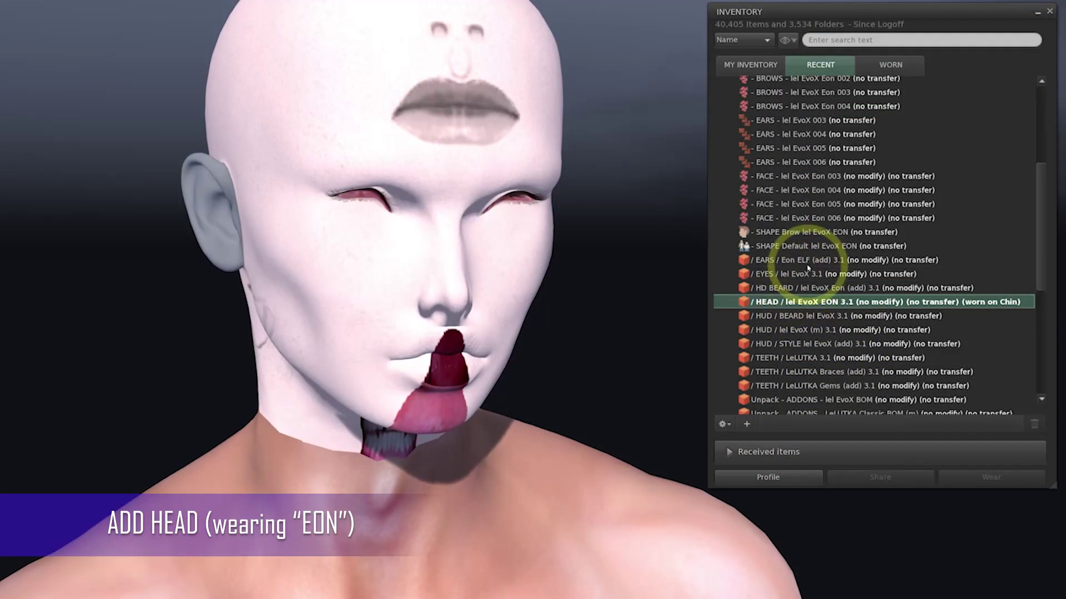
Add the EYES / lel EvoX 3.1 and TEETH / LeLUTKA 3.1 attachments to the avatar
right_click(808, 274)
click(858, 455)
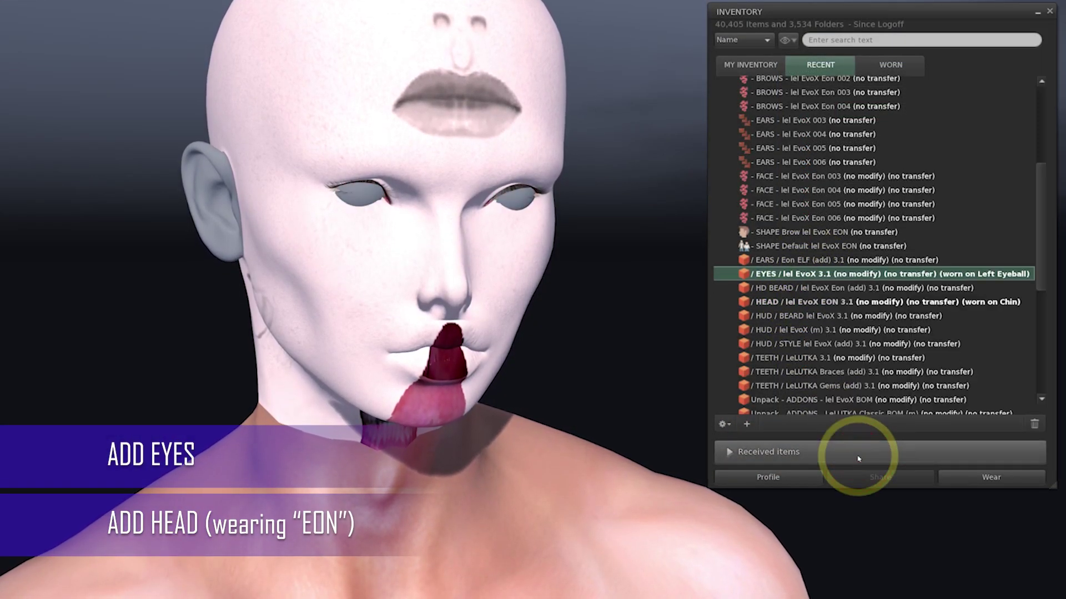
right_click(841, 359)
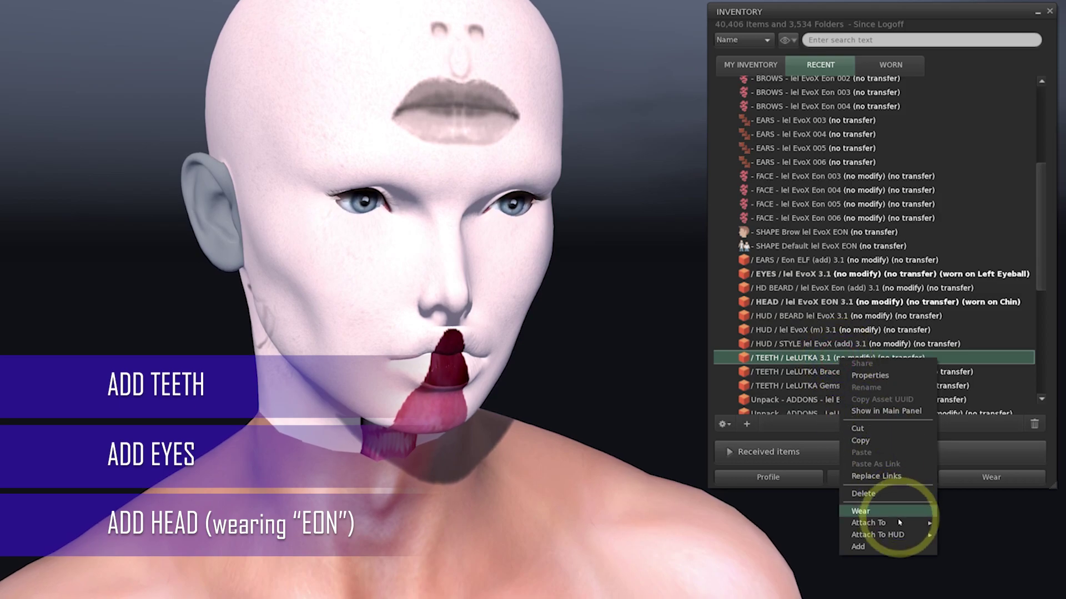
click(897, 547)
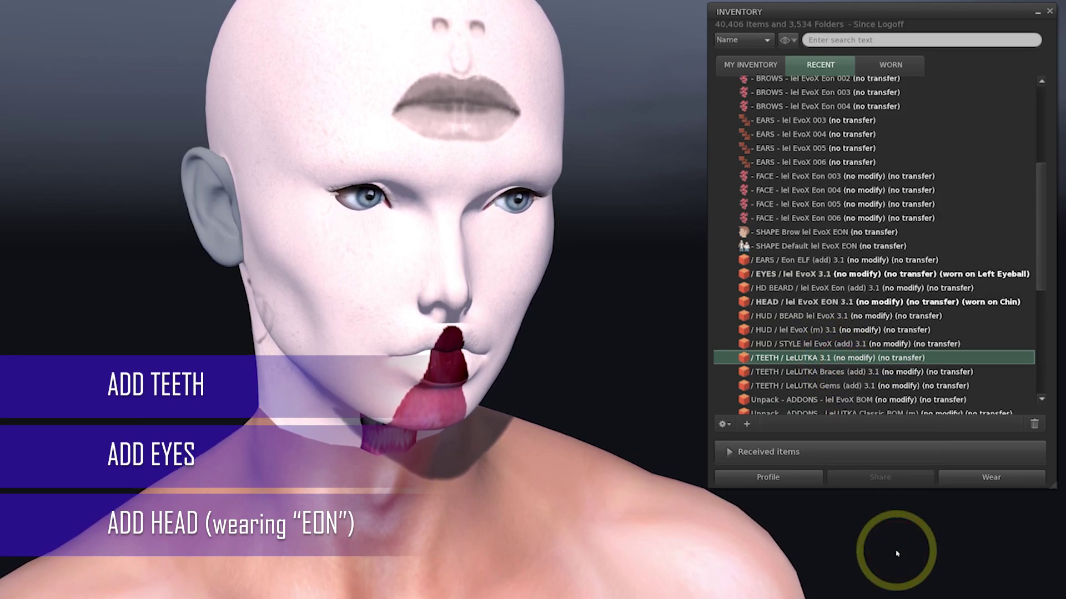
Attach the control HUD / lel EvoX (m) 3.1 and wear the body shape SHAPE Default lel EvoX EON
right_click(827, 328)
click(864, 510)
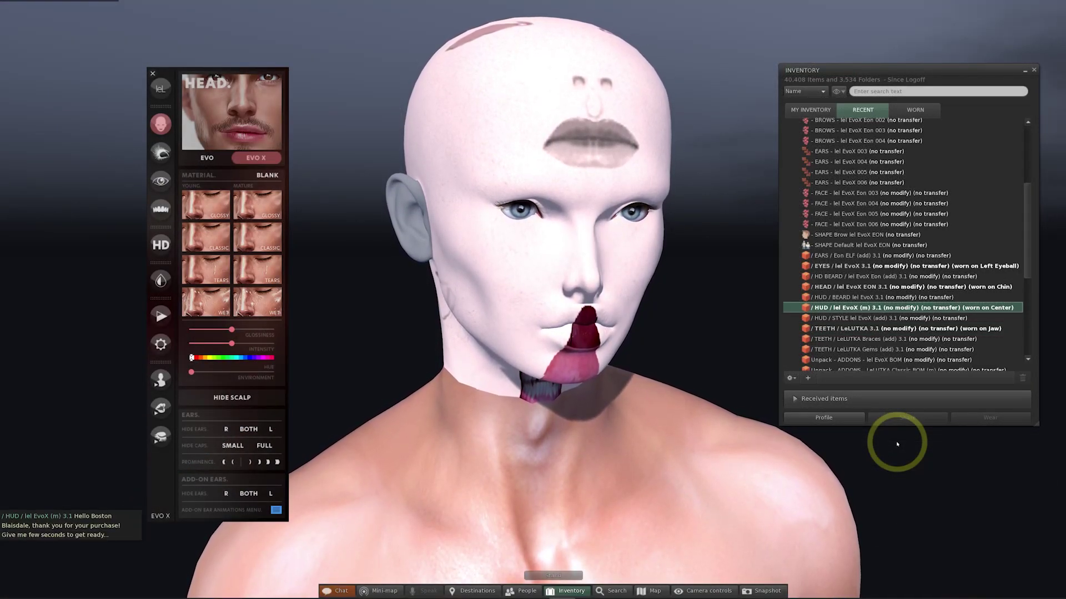
right_click(861, 245)
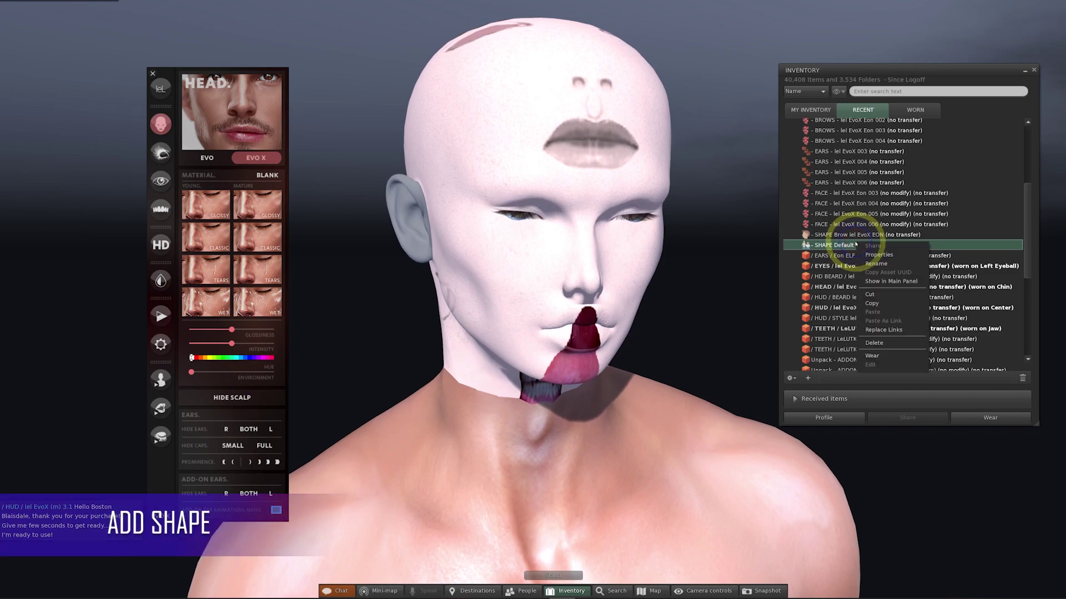
click(880, 356)
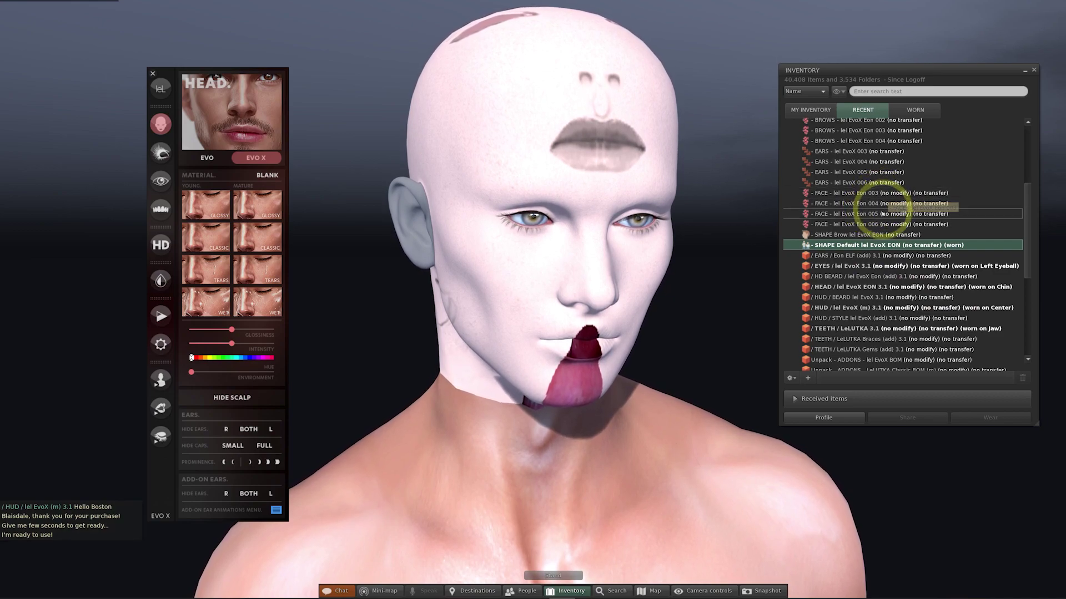
Add the face skin FACE - lel EvoX Eon 006 to the avatar
click(882, 224)
right_click(881, 224)
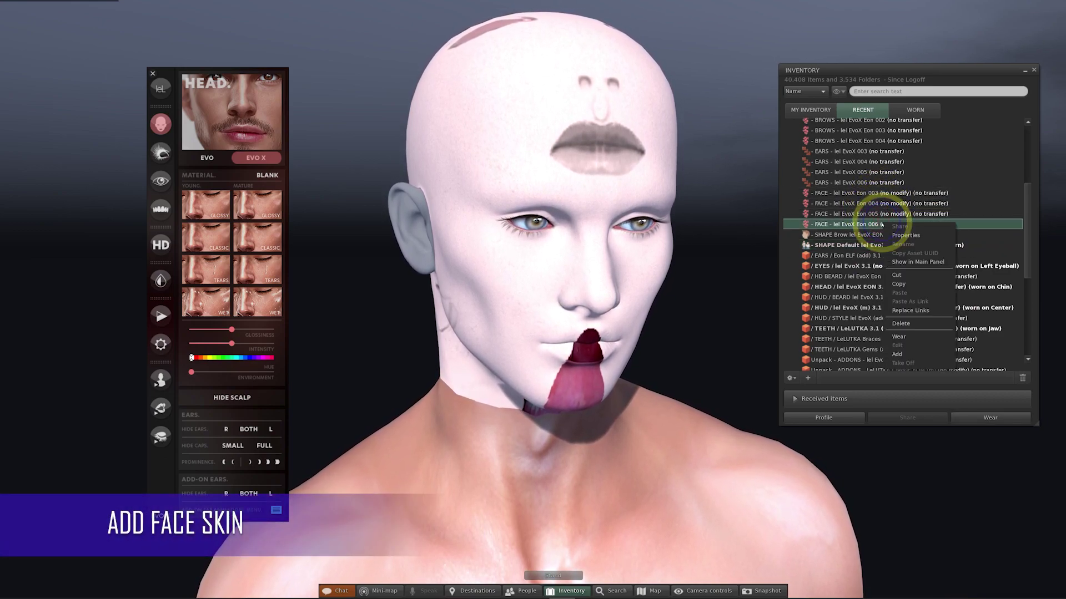
click(910, 355)
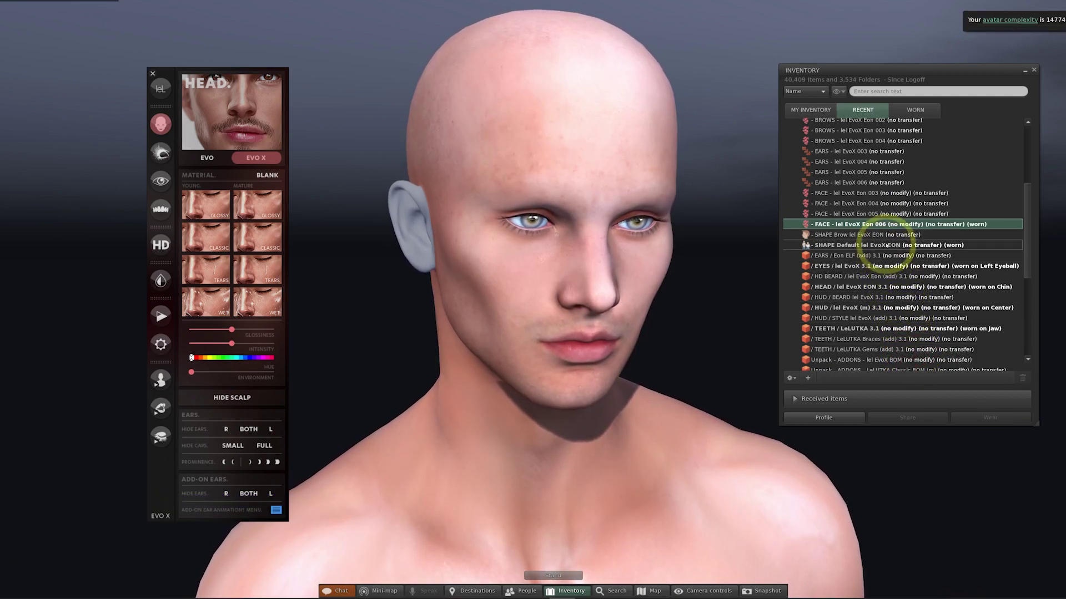
Add the ear skin EARS - lel EvoX 006 and the eyebrows BROWS - lel EvoX Eon 004 to the avatar
right_click(891, 182)
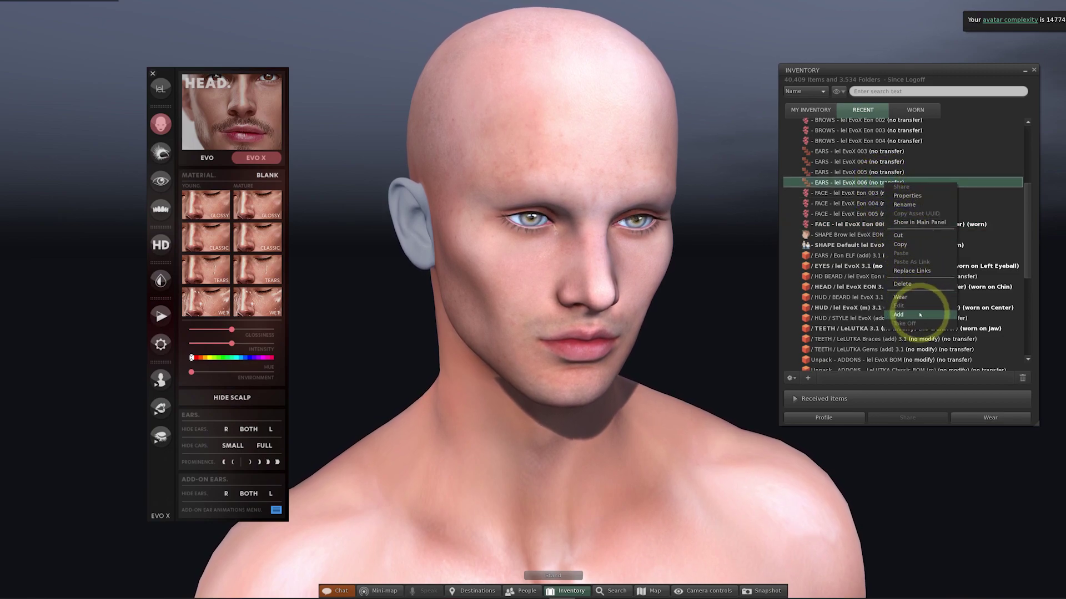
click(900, 297)
scroll(889, 233, up, 2)
right_click(911, 158)
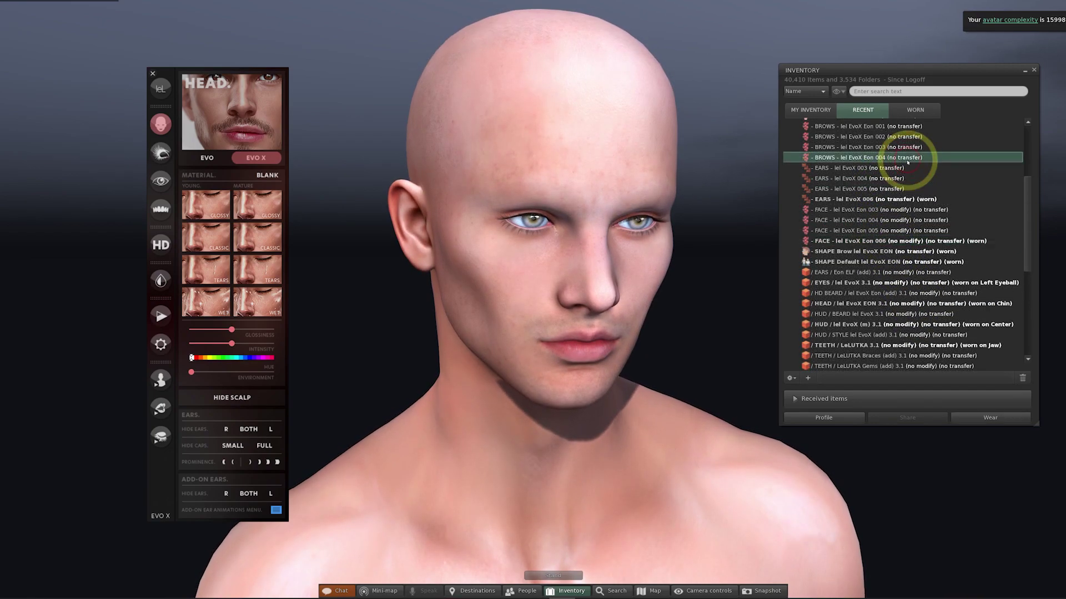
click(938, 288)
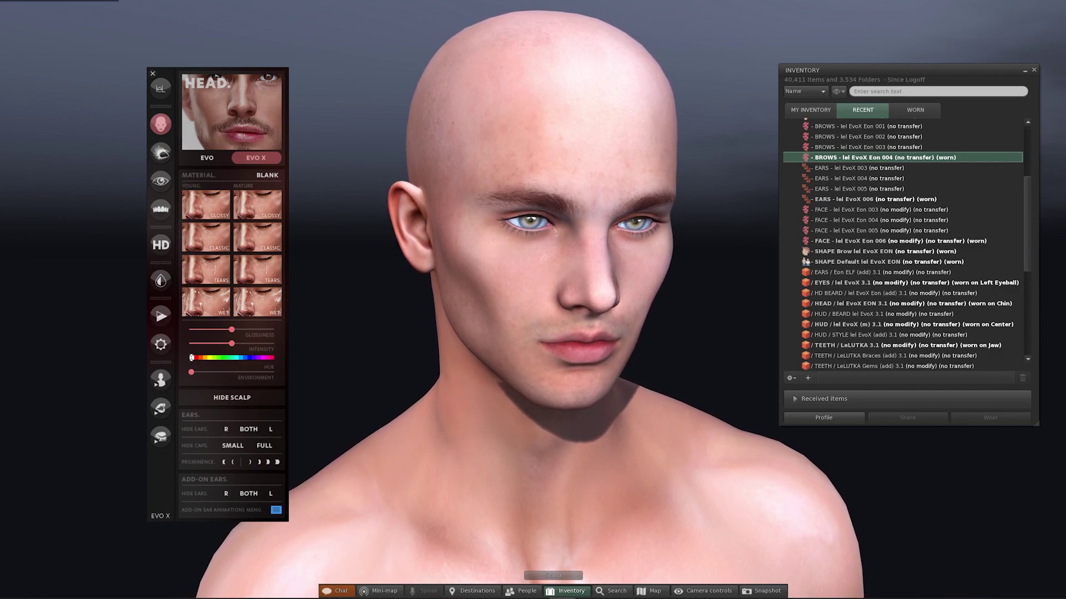
Set the head's texture mode to EVO X in the head HUD
scroll(918, 226, down, 4)
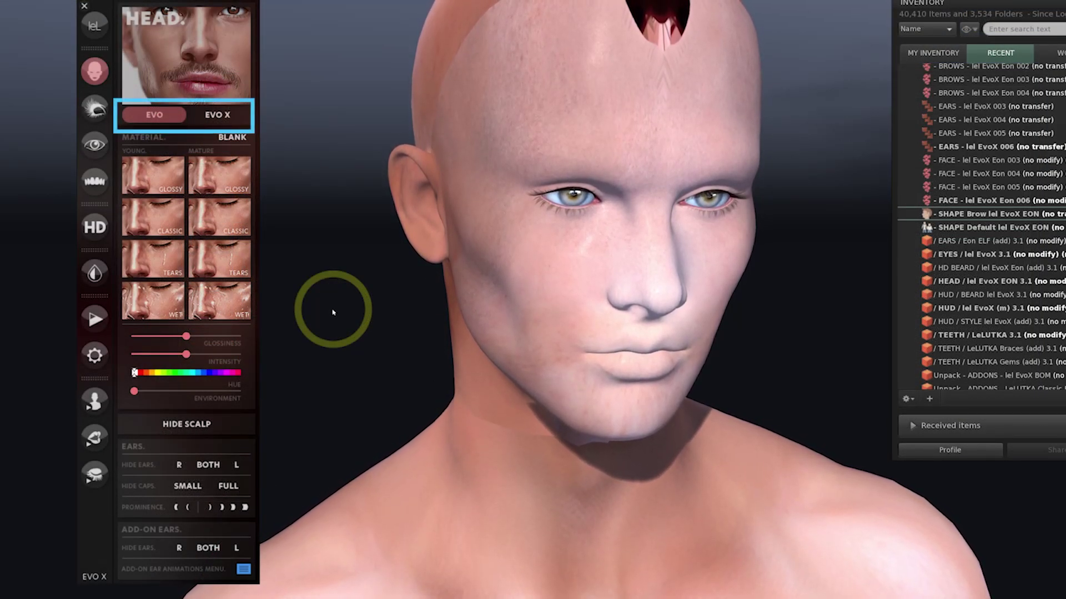
click(213, 114)
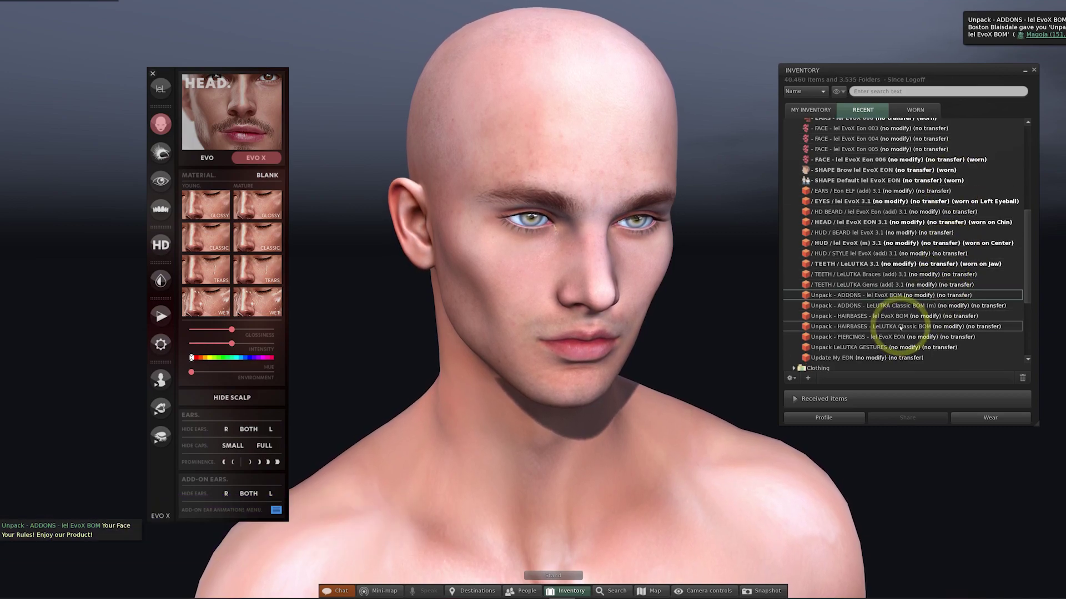
Unpack HAIRBASES - lel EvoX BOM and the male (m) hairbase package inside its folder
click(899, 317)
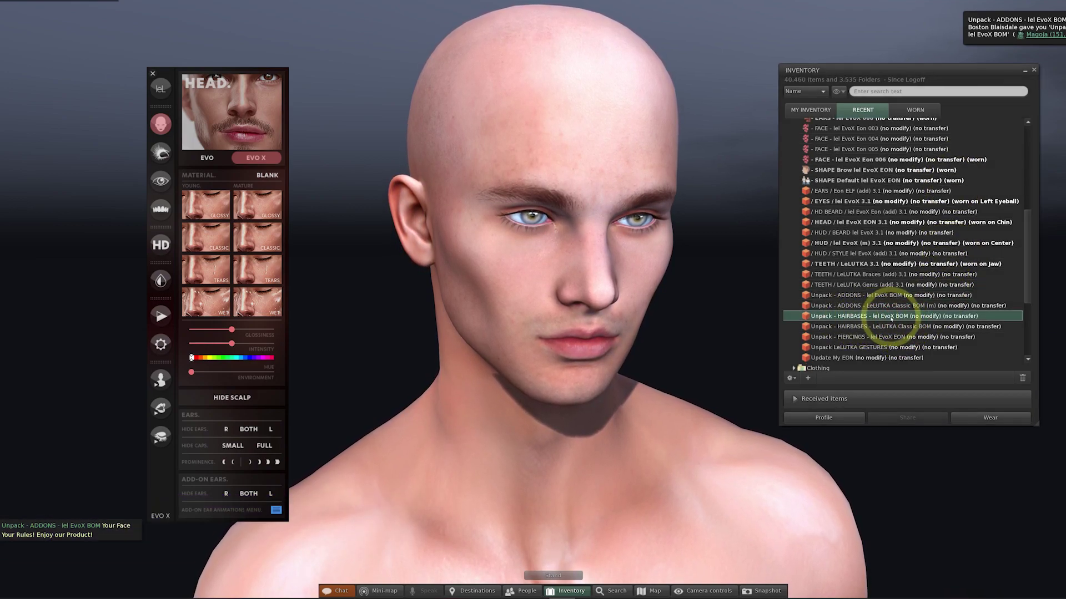
right_click(864, 318)
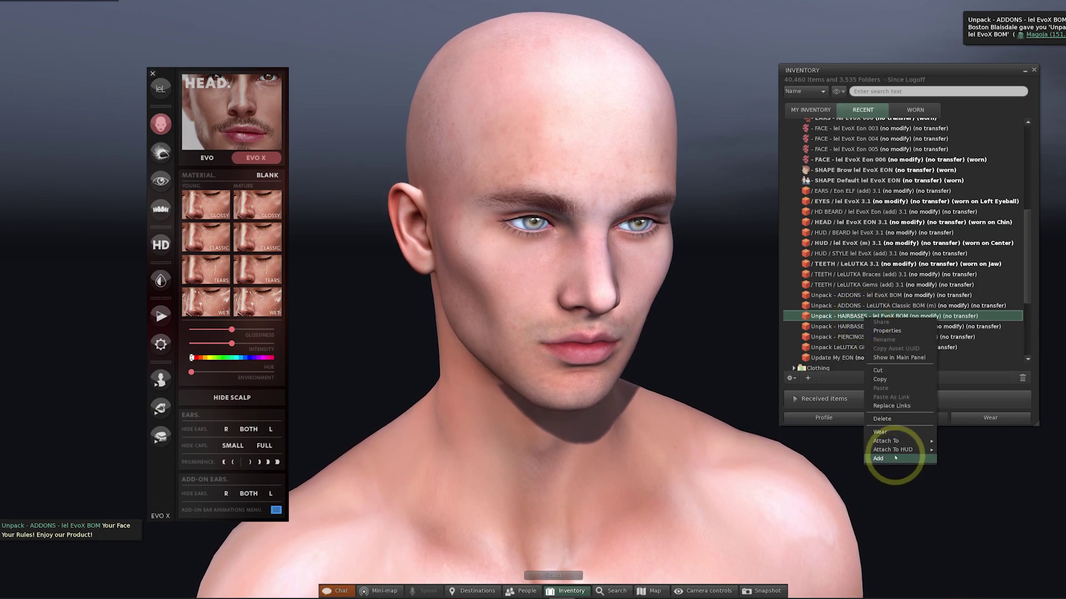
click(893, 455)
click(793, 135)
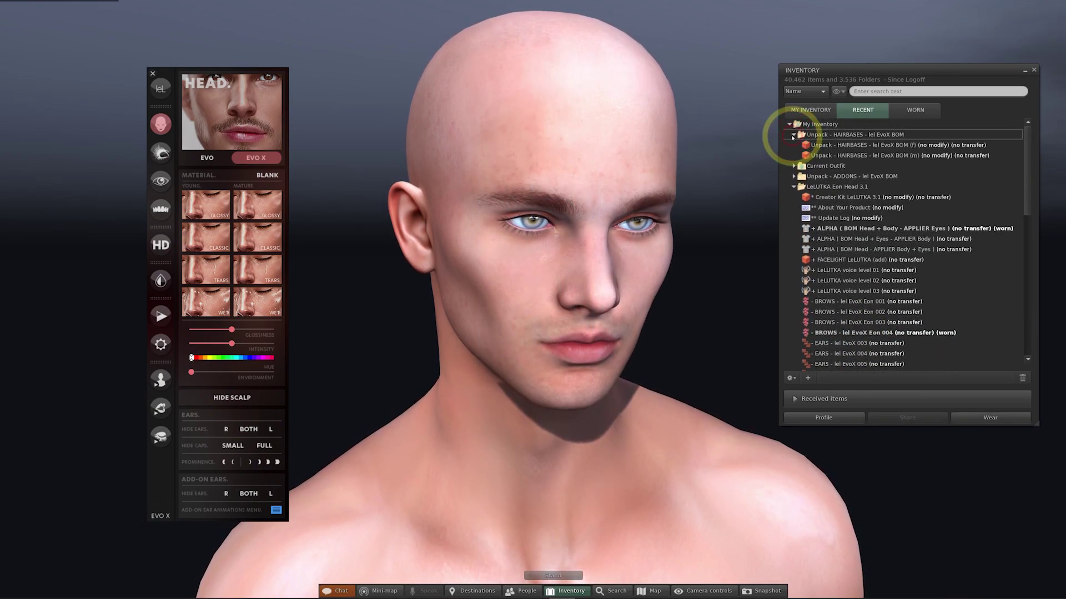
right_click(859, 156)
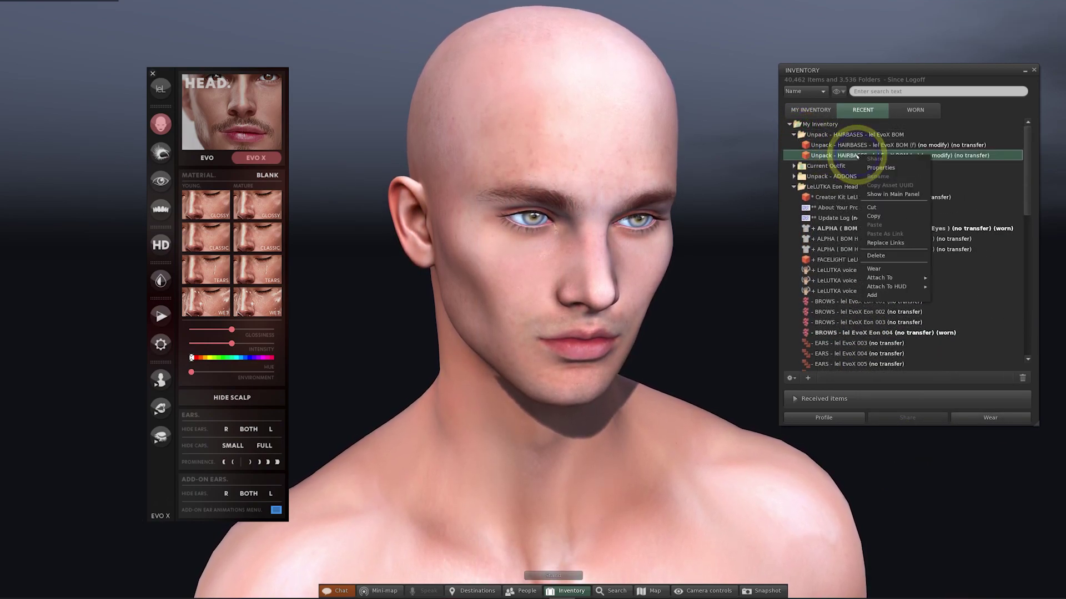
click(873, 295)
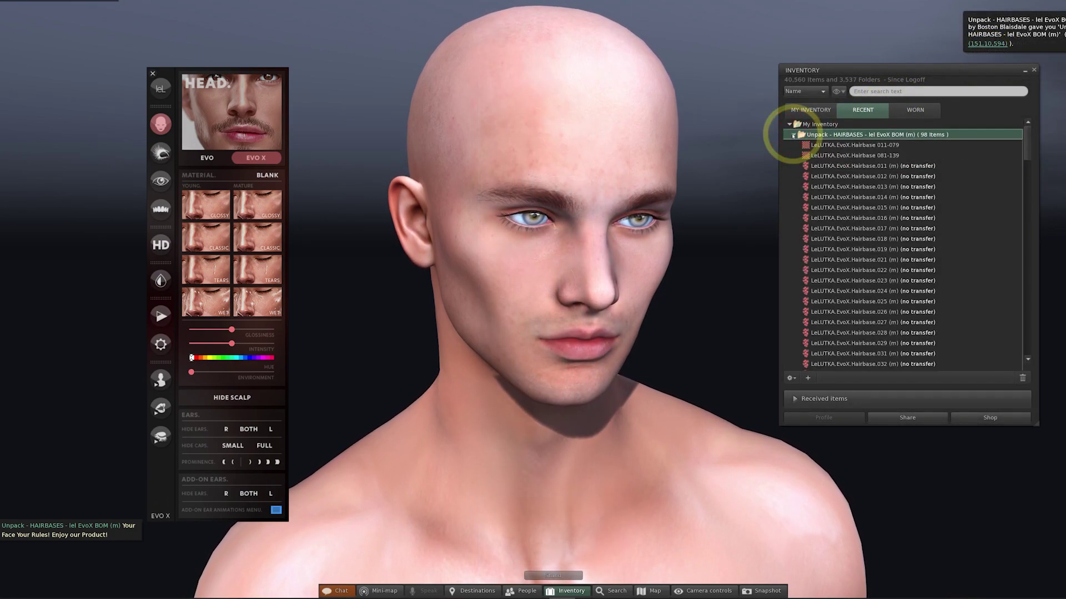
Examine the enlarged hairbase preview cards 011-079 and 081-139 for styles and colours, and close them
double_click(848, 149)
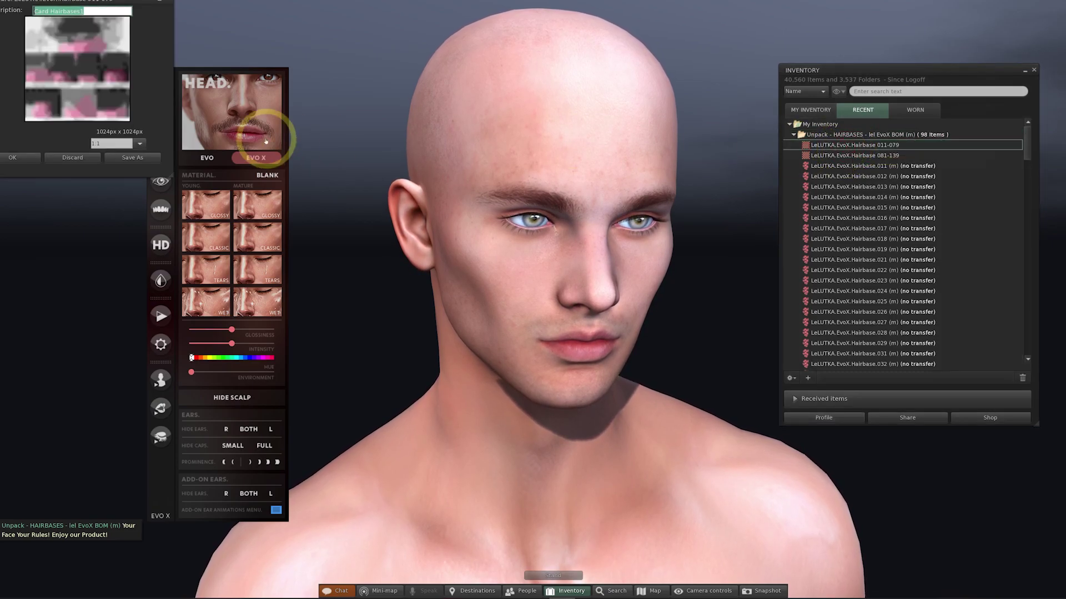
drag(171, 172, 414, 472)
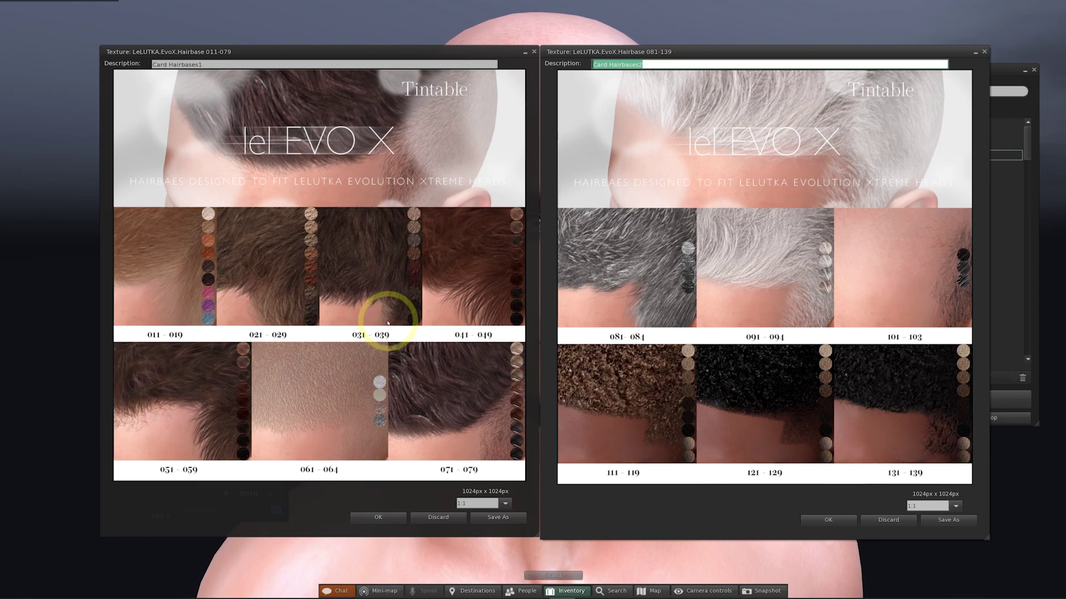
click(984, 52)
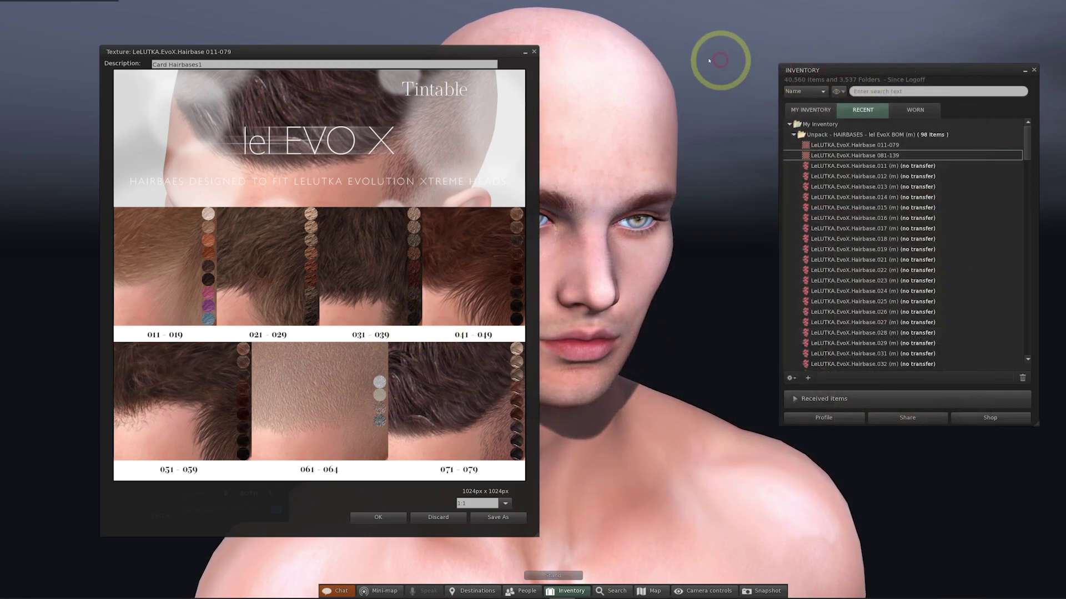
click(534, 52)
Add LeLUTKA.EvoX.Hairbase.039 (m) from the unpacked hairbase folder to the avatar
scroll(886, 282, down, 1)
scroll(886, 283, down, 4)
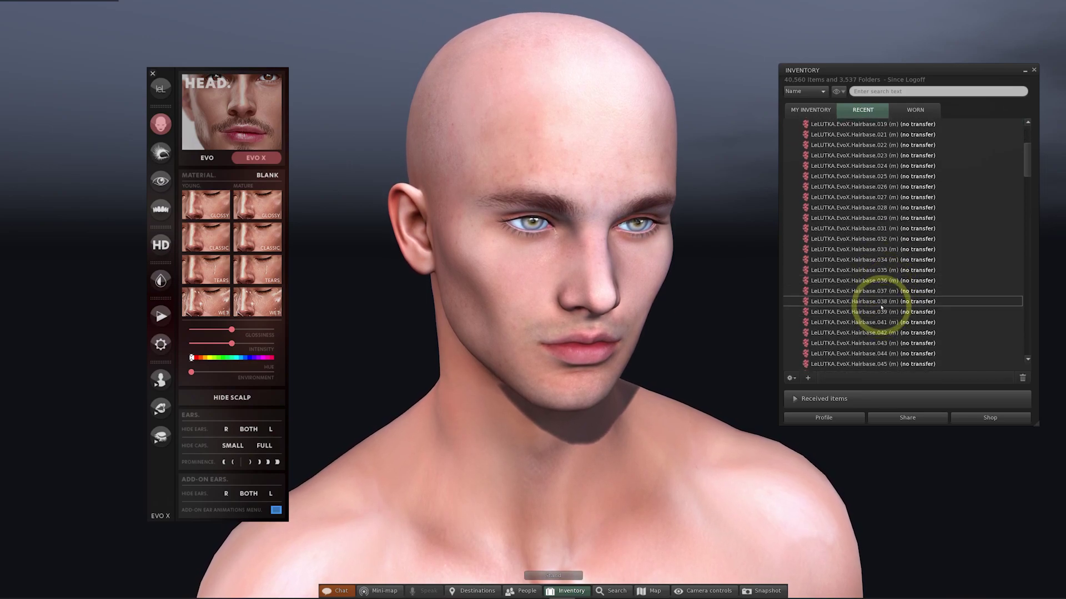
right_click(899, 312)
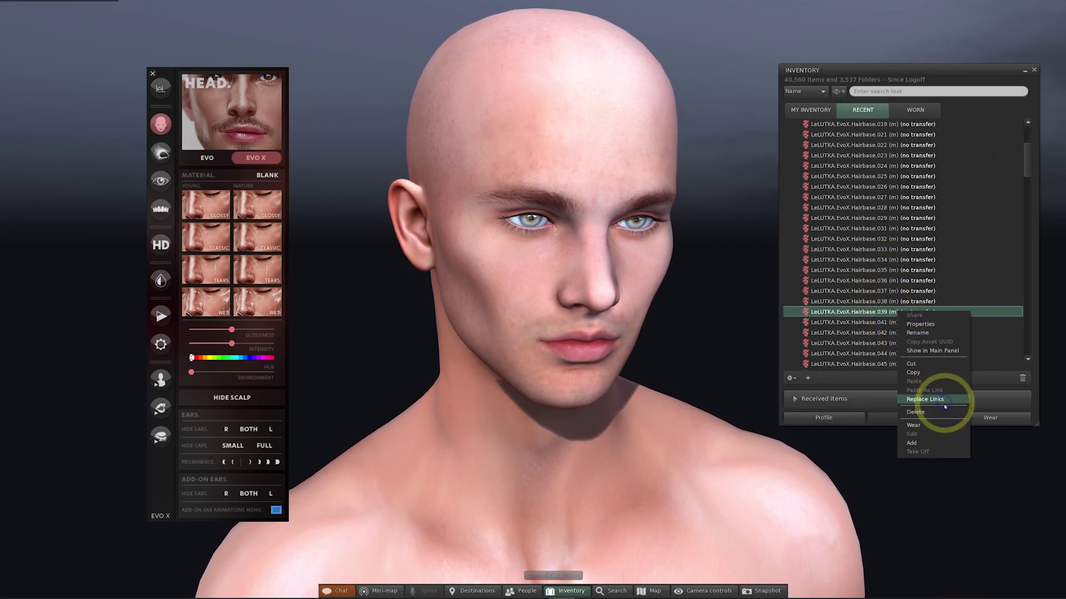
click(944, 444)
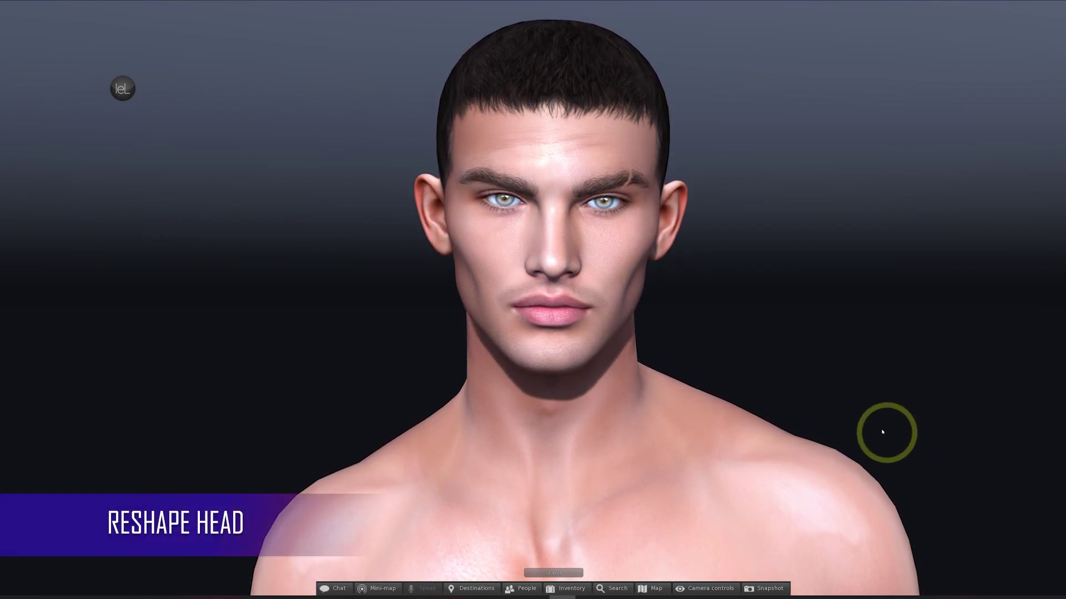
Open the worn shape for editing and adjust its Head settings, including Head Stretch
right_click(607, 276)
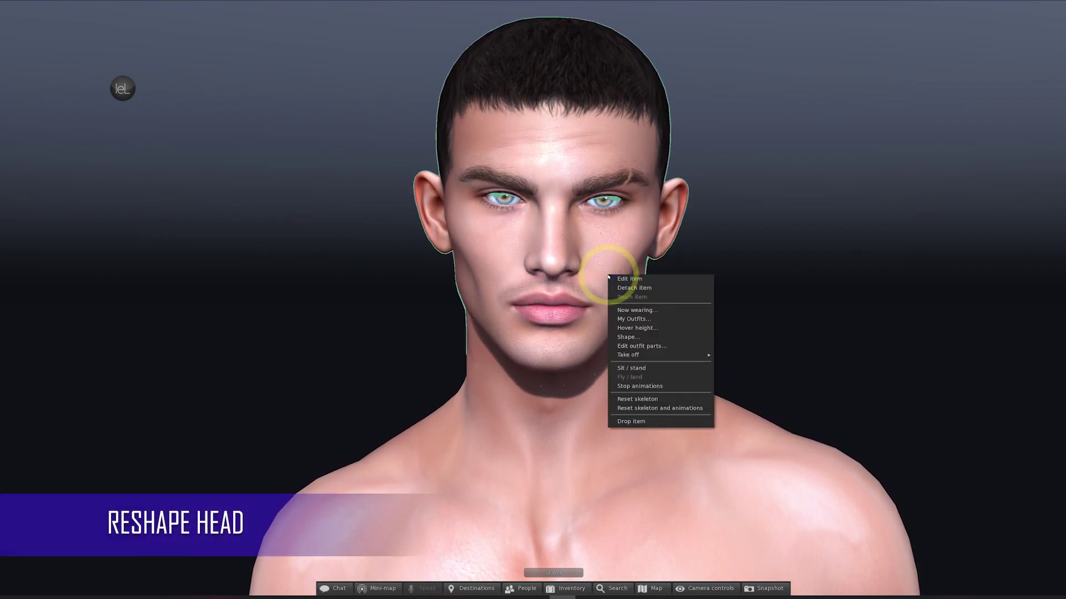
click(634, 337)
drag(902, 221, 901, 231)
drag(839, 249, 841, 250)
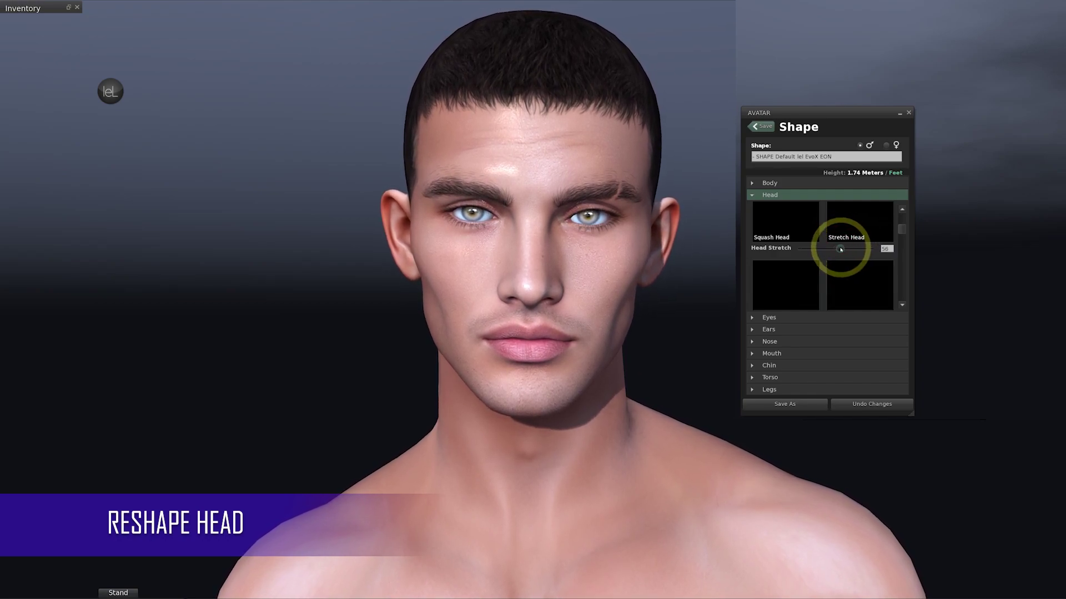
mouse_move(902, 228)
mouse_down()
mouse_move(837, 246)
mouse_move(899, 243)
mouse_up()
drag(836, 264, 899, 256)
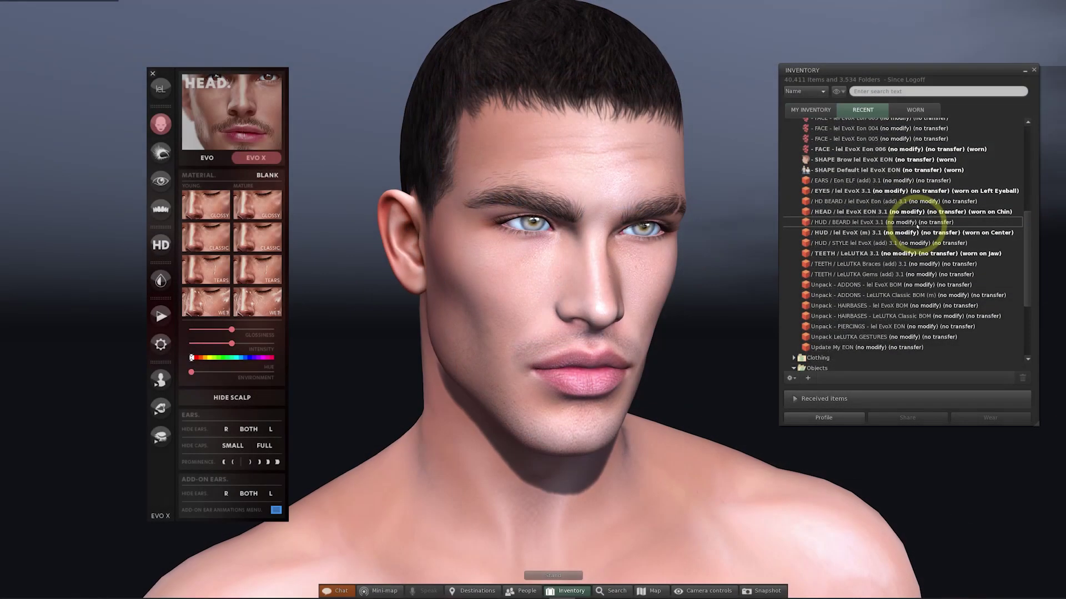
Unpack the FACIALHAIR - lel EvoX BOM (m) package from the unpacked add-ons
click(896, 285)
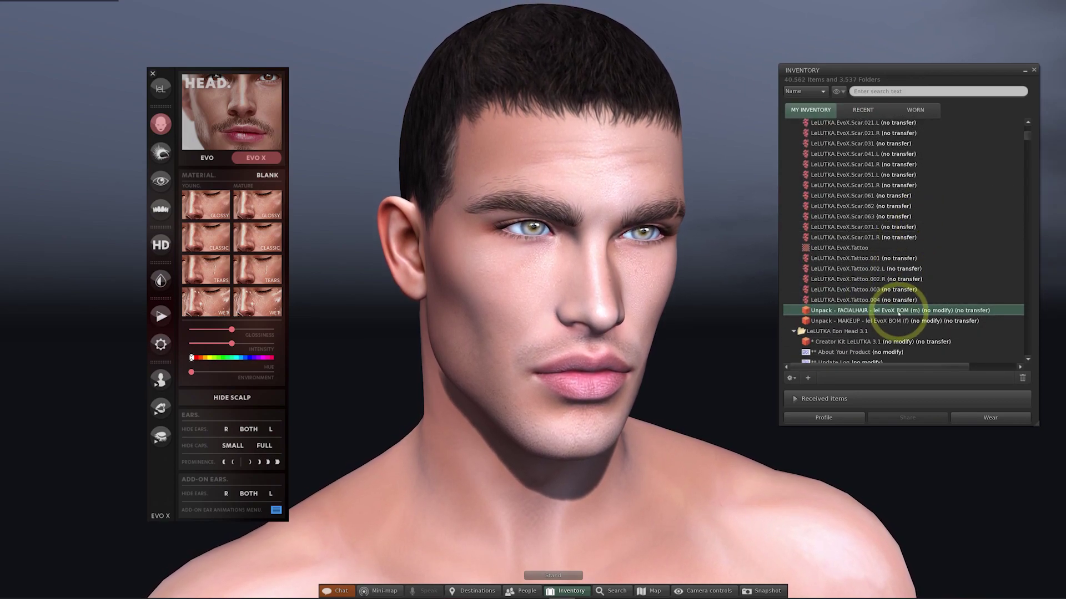
right_click(902, 318)
click(923, 412)
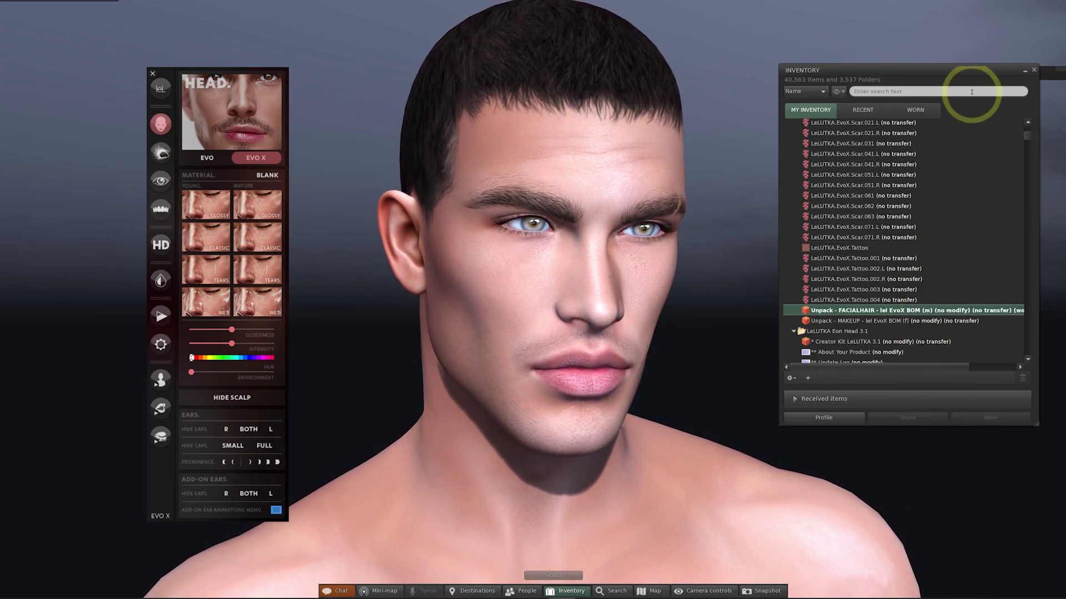
click(986, 64)
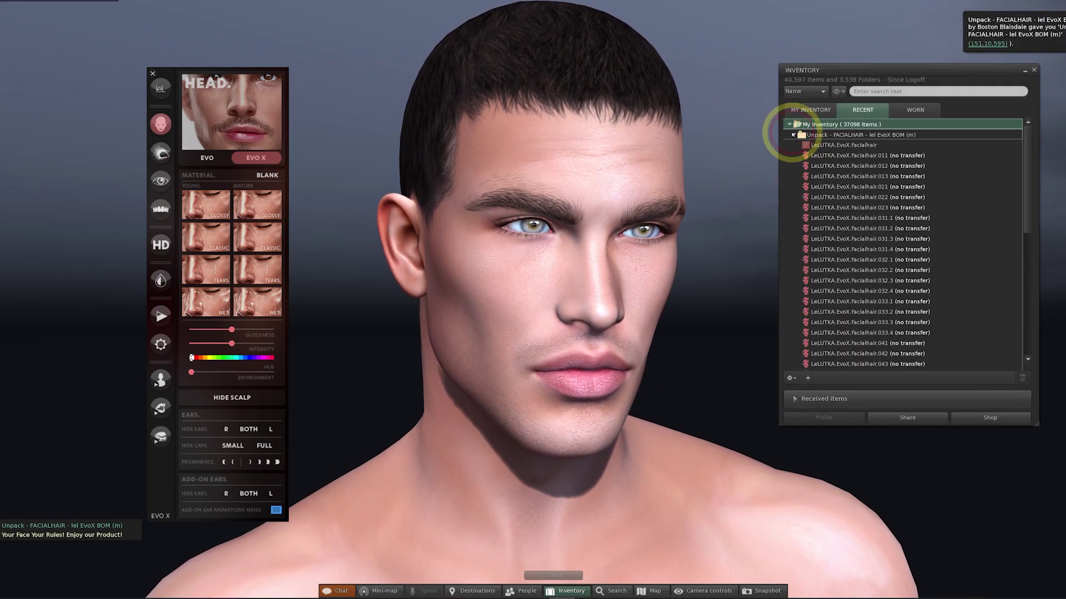
Examine the enlarged LeLUTKA.EvoX.Facialhair preview card for the available facial hair styles
double_click(821, 145)
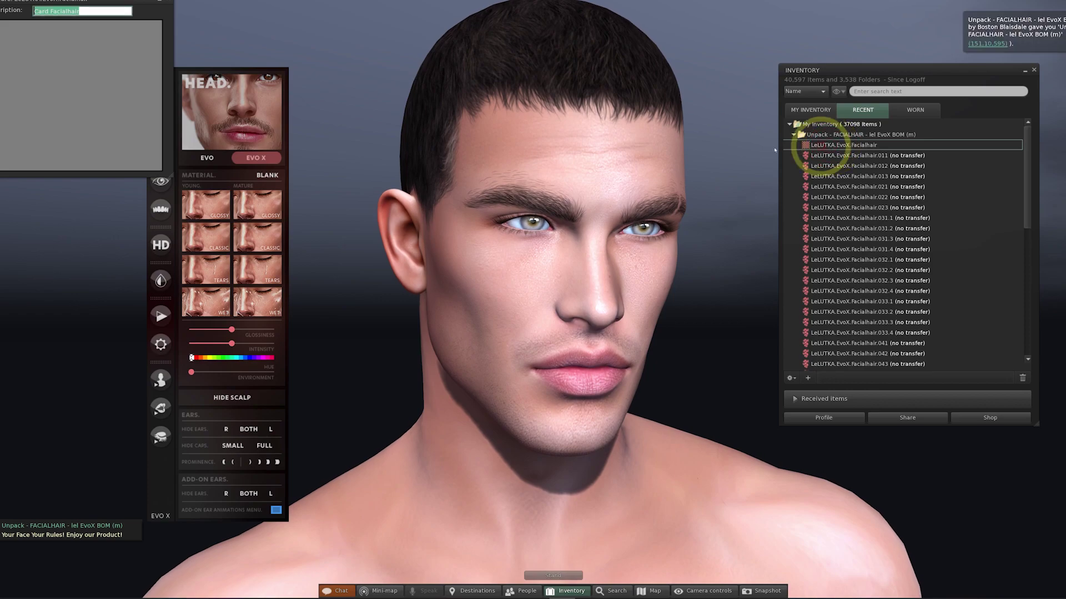
drag(175, 181, 441, 468)
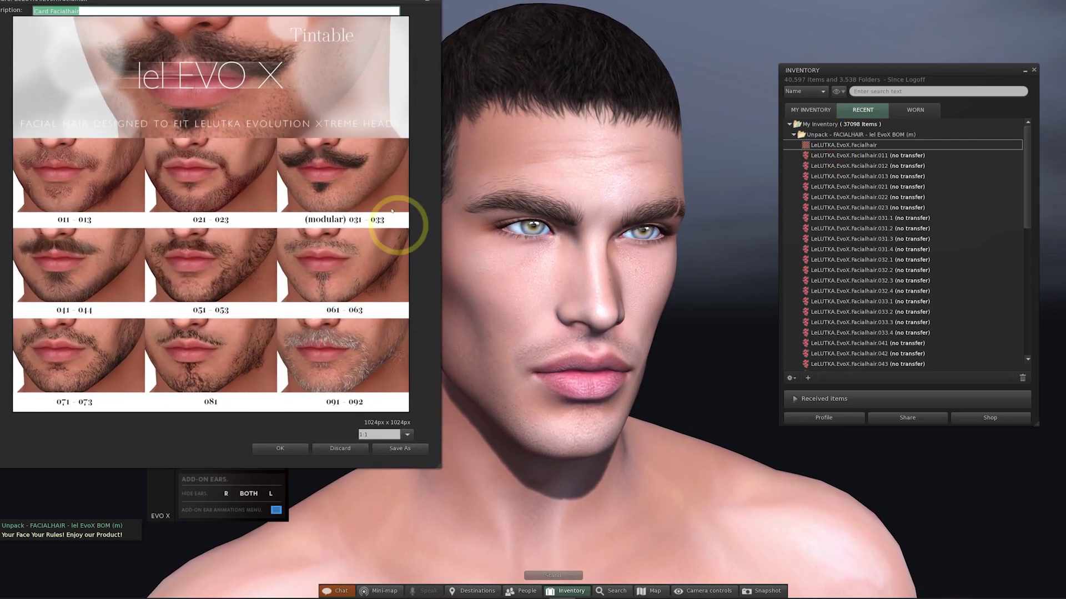
drag(288, 5, 431, 36)
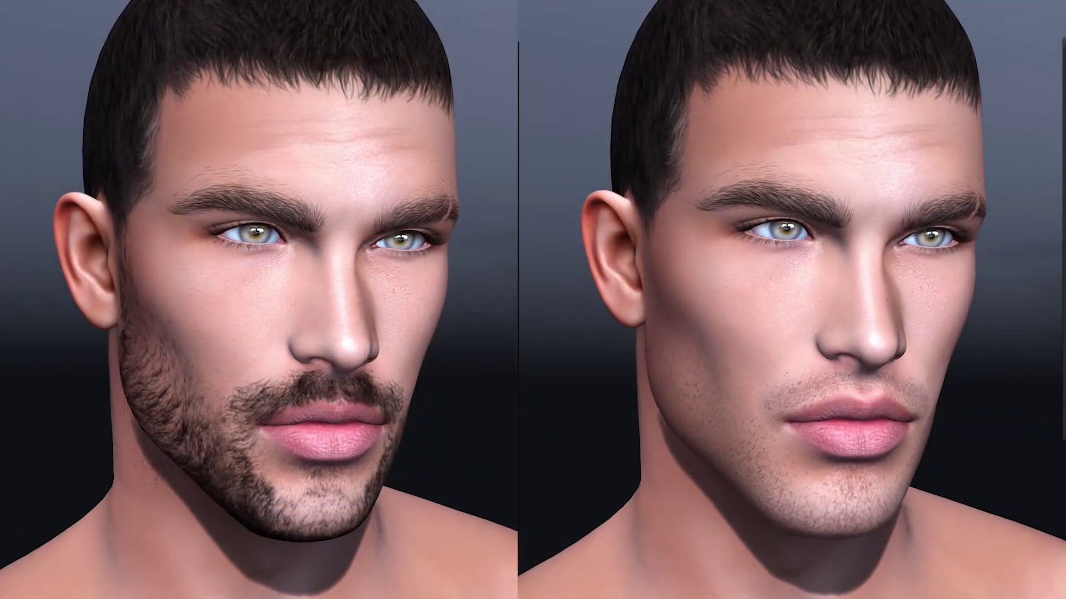
click(1033, 386)
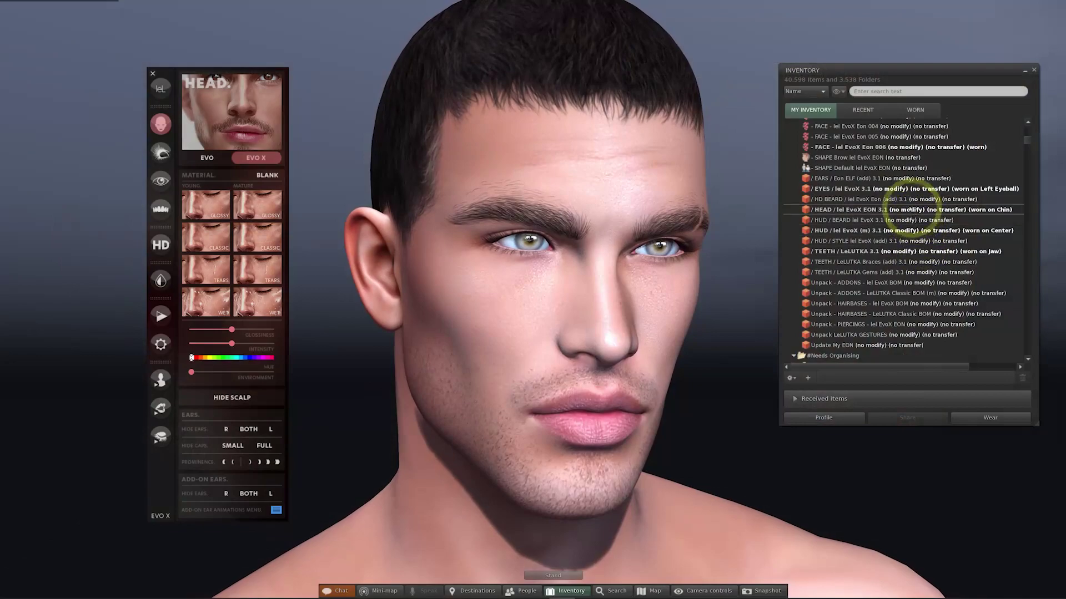
Add the mesh beard HD BEARD / lel EvoX Eon (add) 3.1 to the avatar
click(906, 200)
right_click(905, 199)
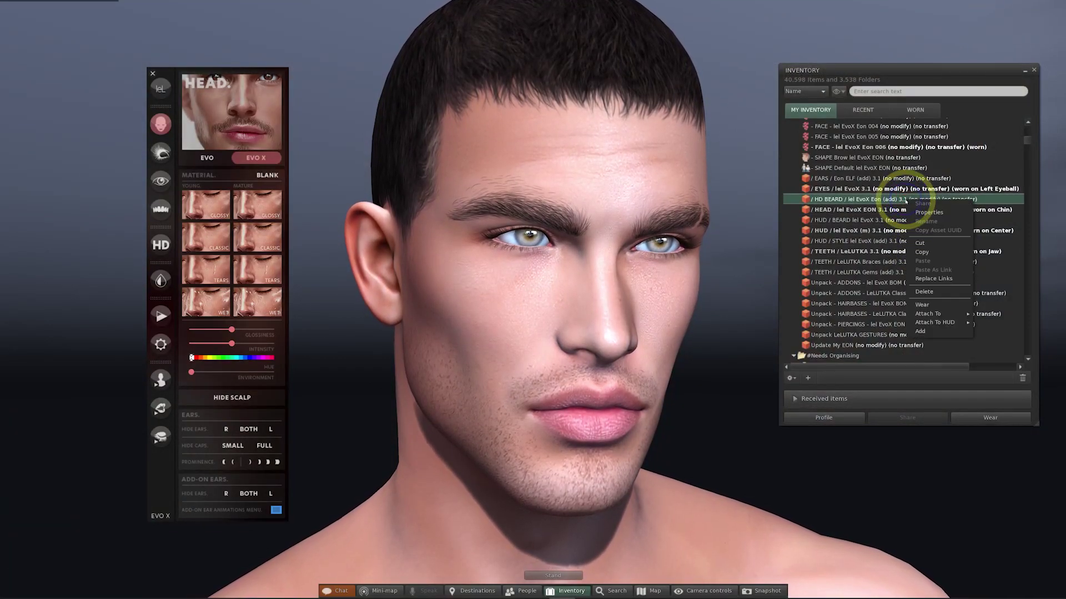
click(928, 334)
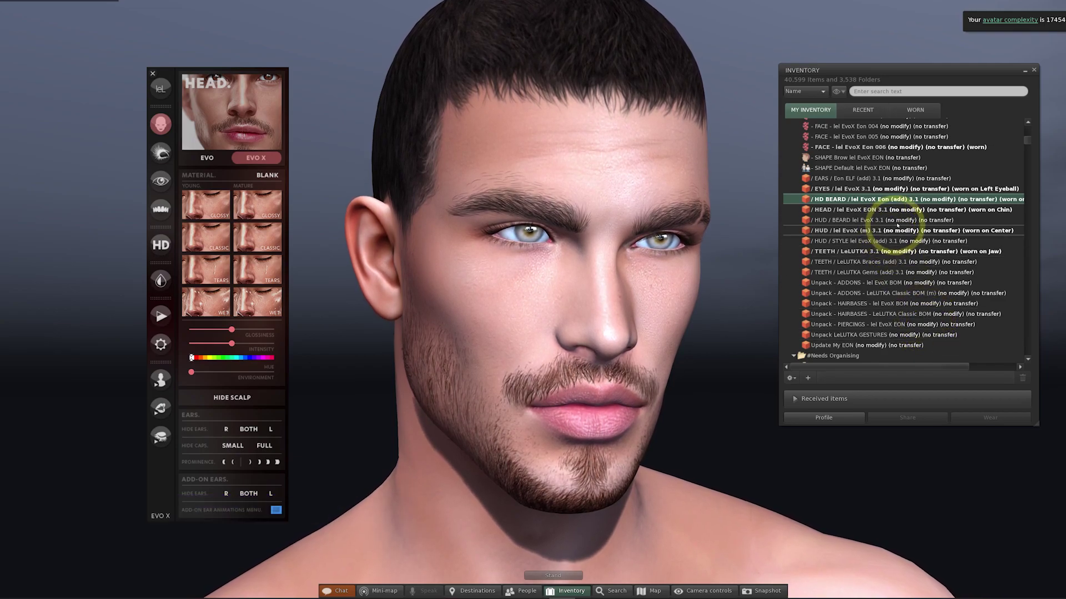
Attach the control HUD / BEARD lel EvoX 3.1 and try out HD beard styles such as Casual and Full Beard
click(888, 220)
right_click(902, 220)
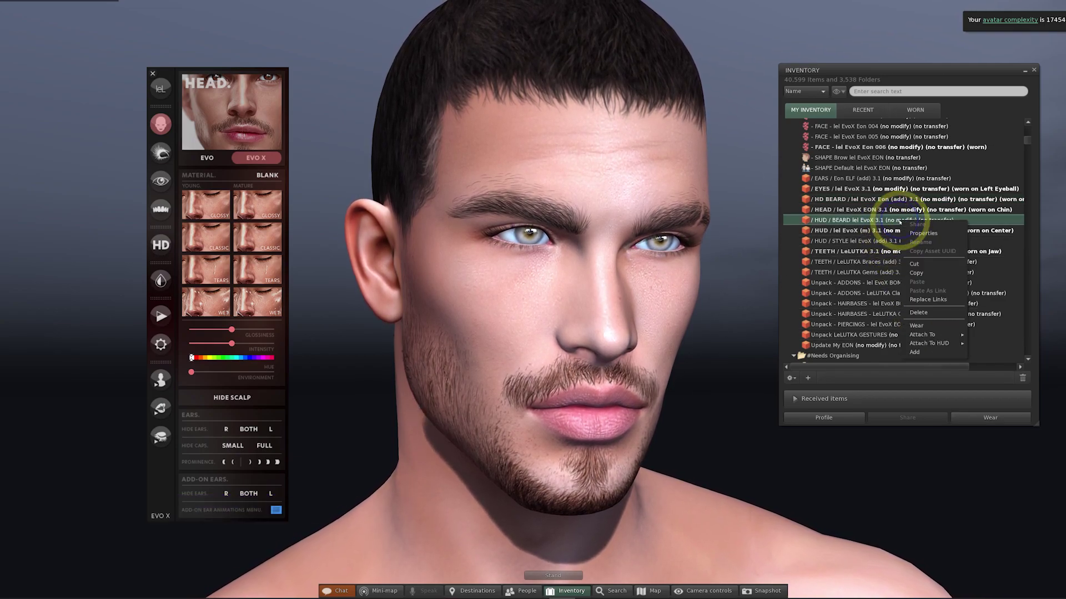
click(927, 351)
click(889, 261)
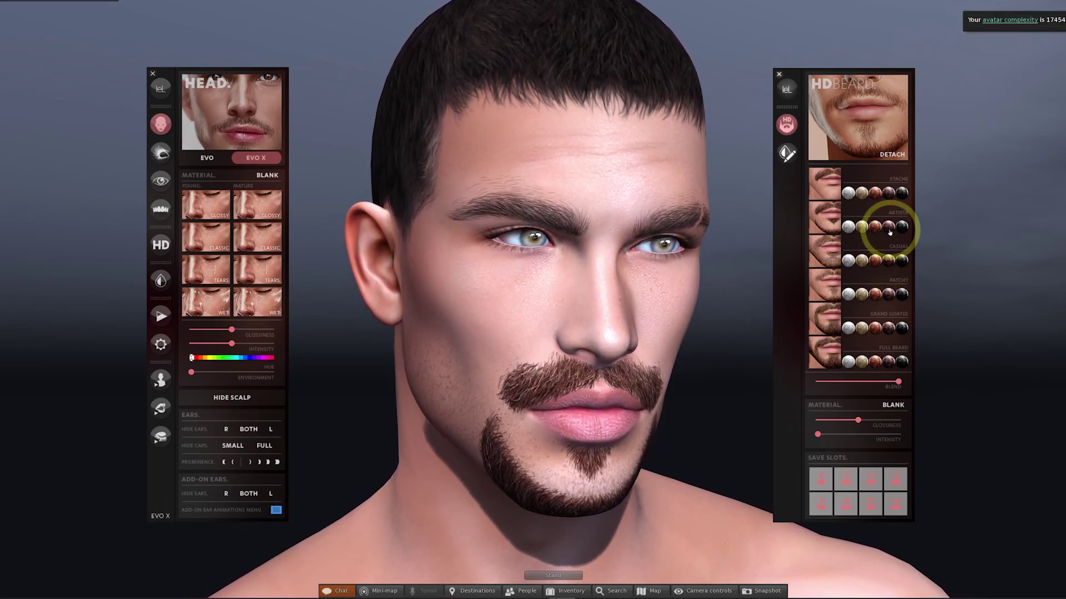
click(891, 363)
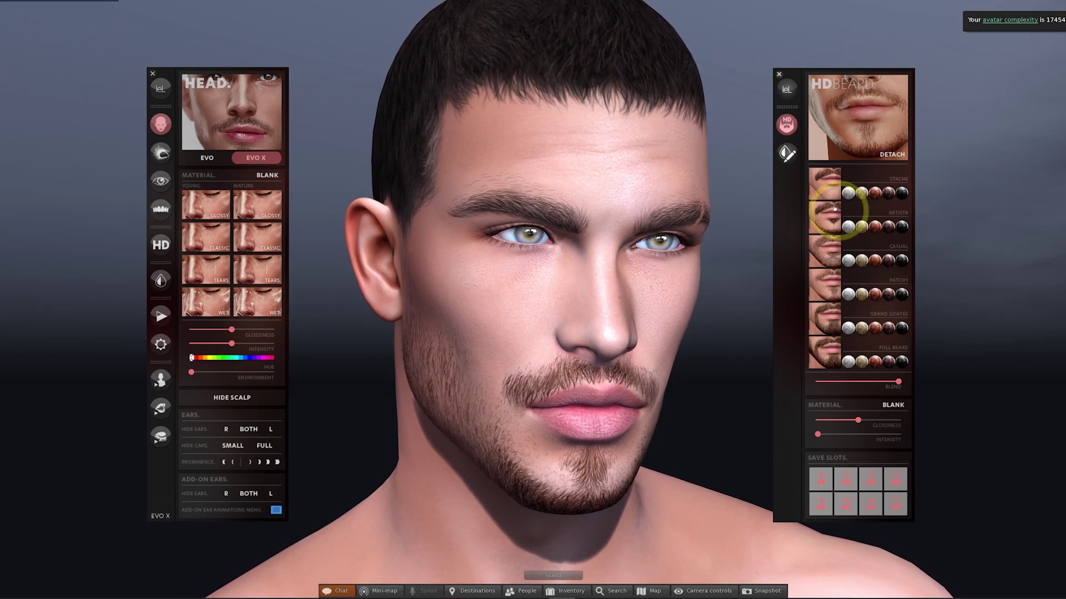
Personalize the HD beard with a dark brown tint of HSL 024, 041, 011
click(786, 153)
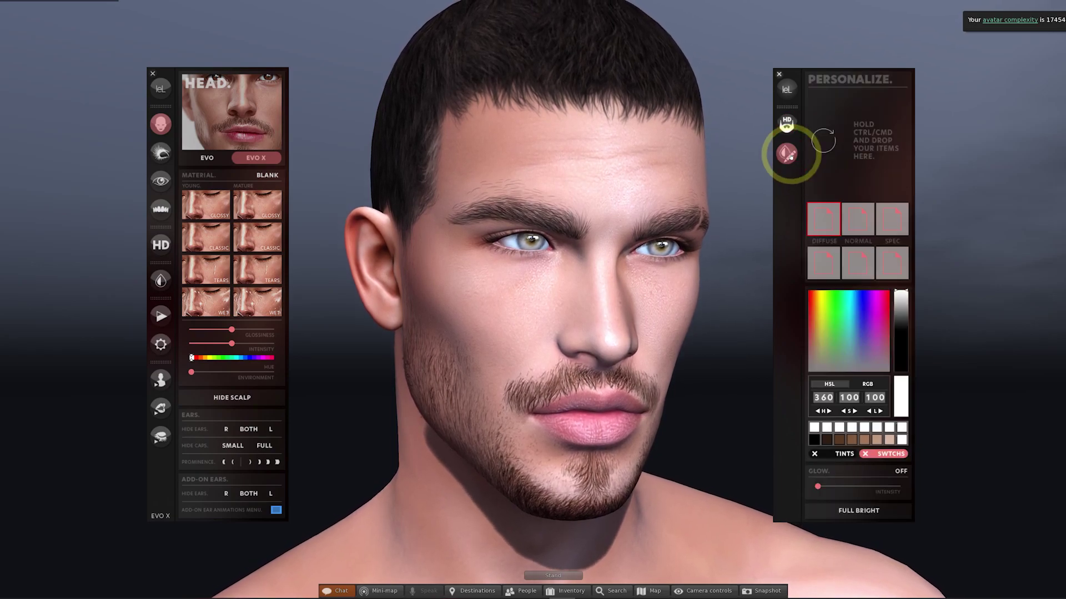
click(826, 440)
mouse_move(899, 377)
mouse_down()
mouse_move(899, 322)
mouse_move(898, 364)
mouse_up()
click(839, 440)
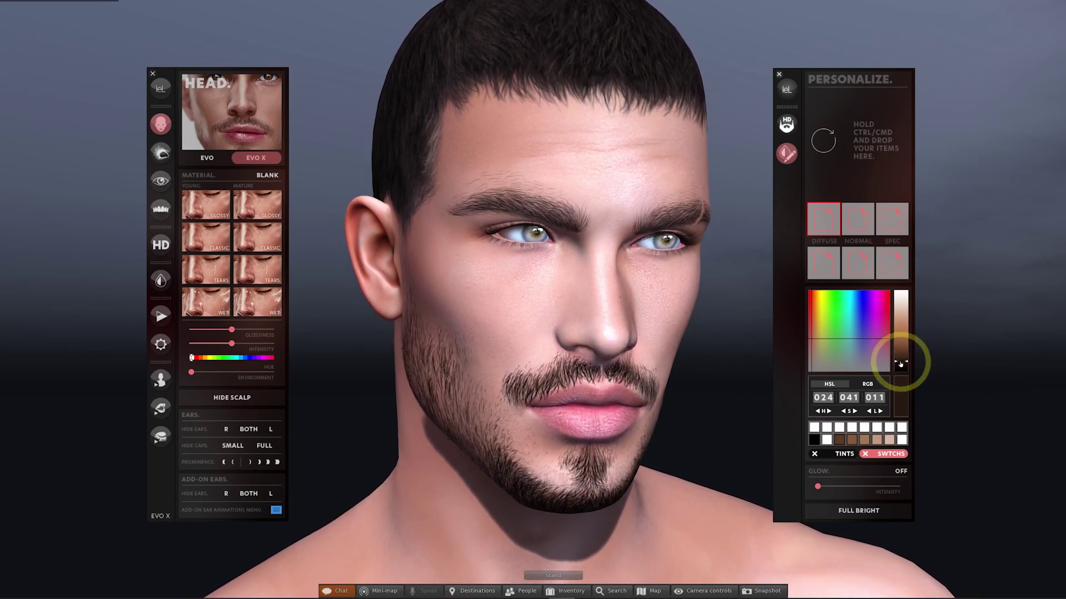
Return to the HD beard settings and detach the HD beard from the head
click(859, 446)
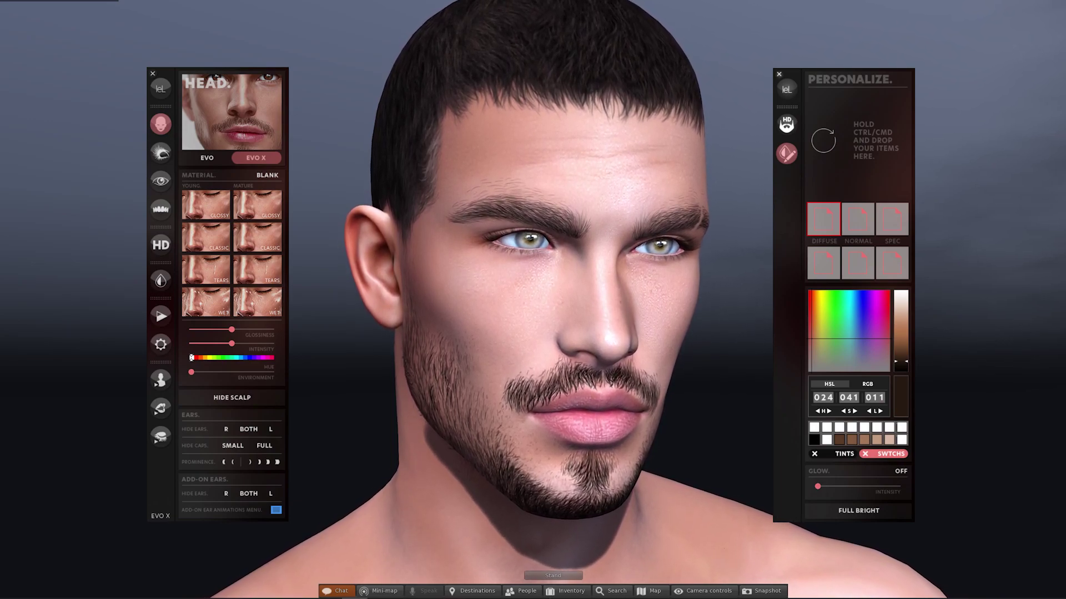
click(787, 123)
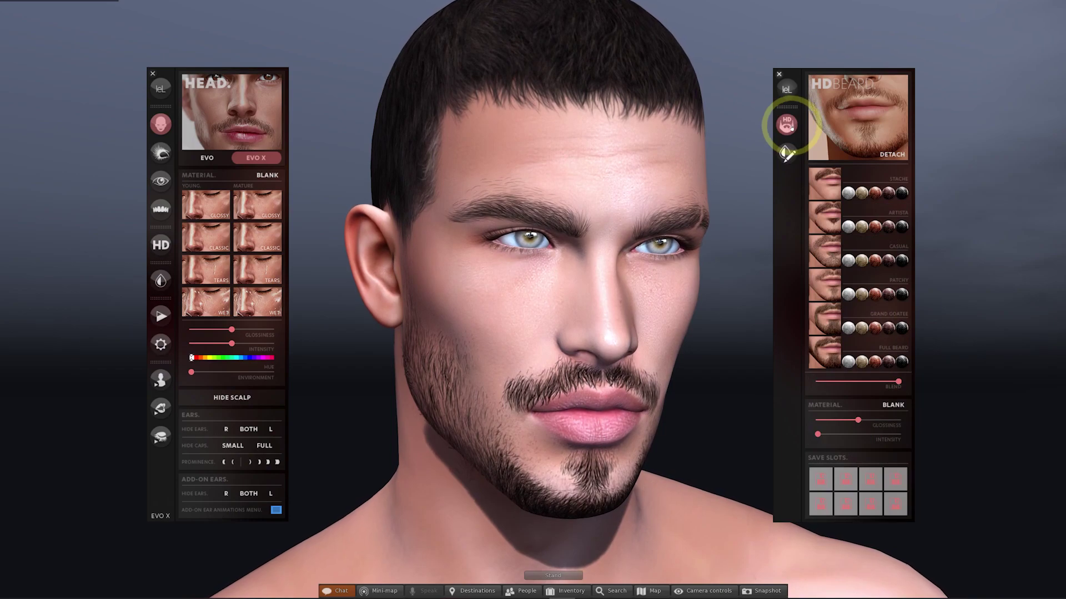
click(892, 156)
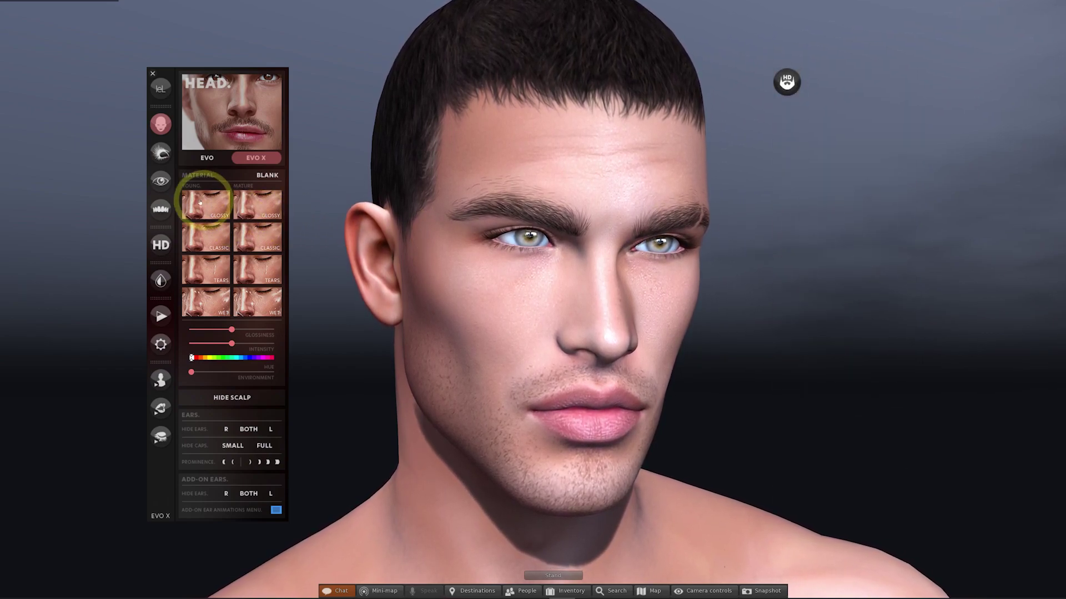
Apply a brown eye texture to both eyes and try shifting the eye offset up and back down
click(159, 182)
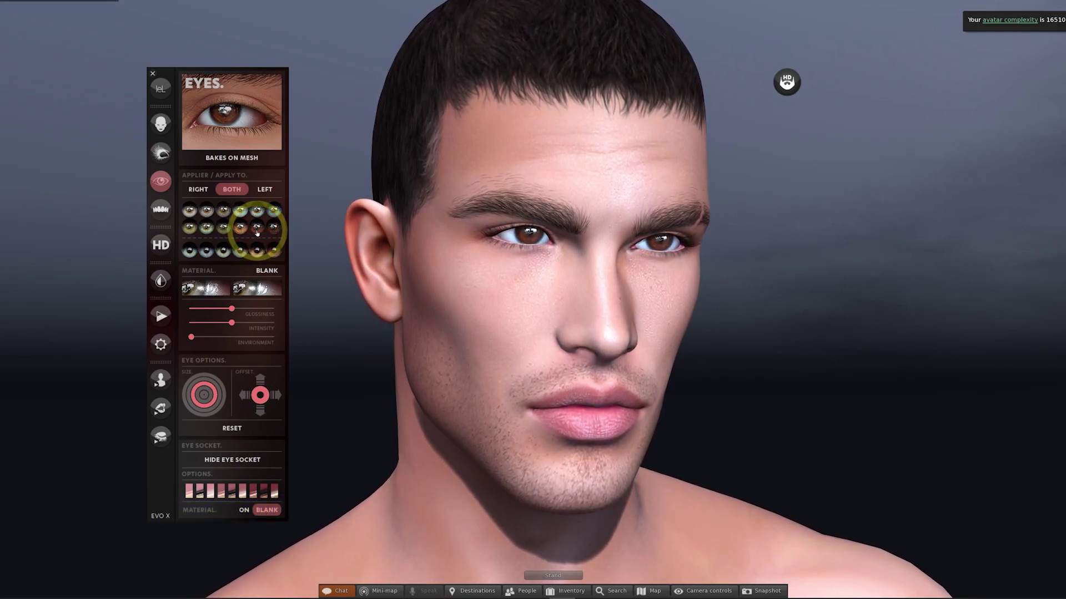
click(259, 381)
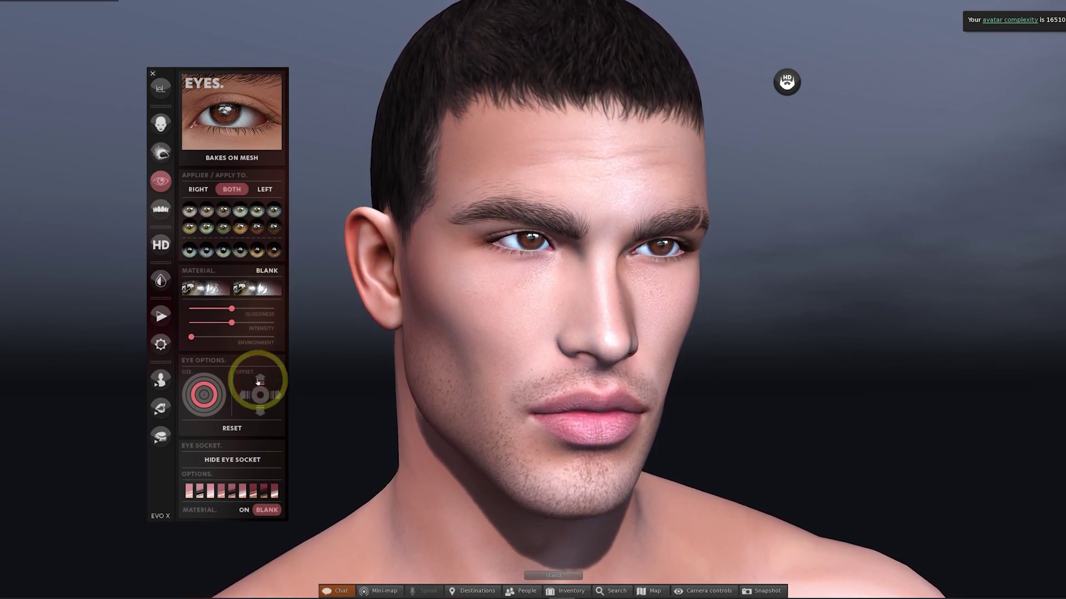
click(259, 382)
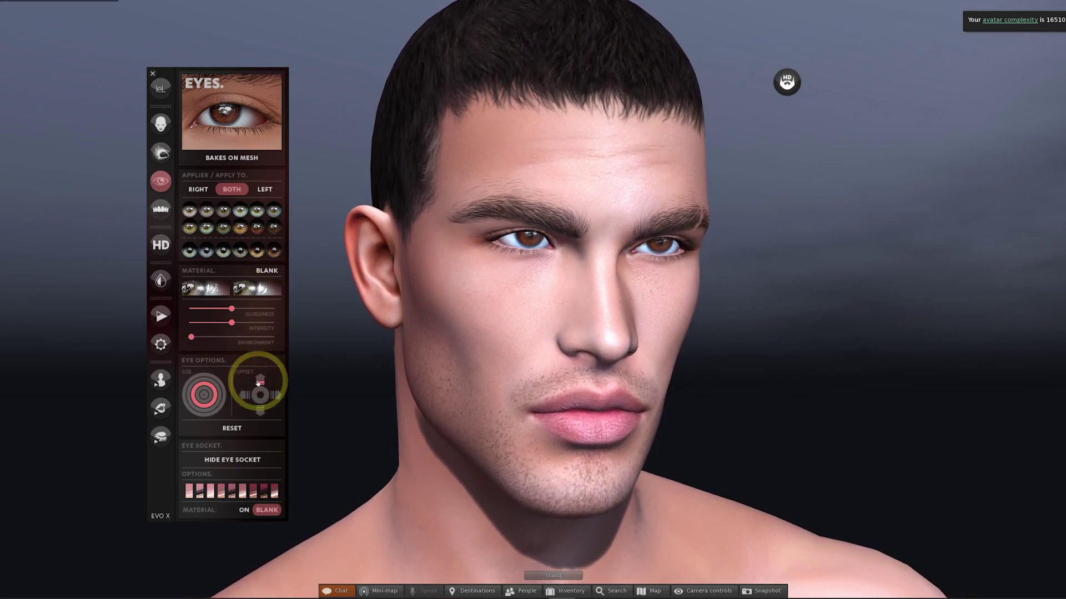
click(261, 415)
Try different eye sizes and set the size to the innermost ring
click(205, 384)
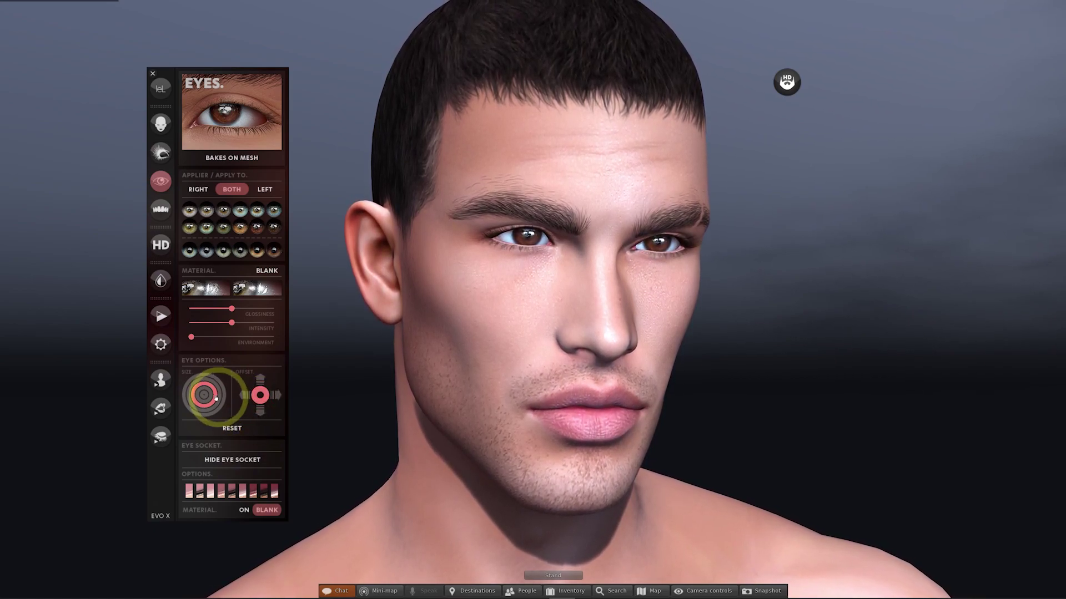
click(204, 383)
click(204, 394)
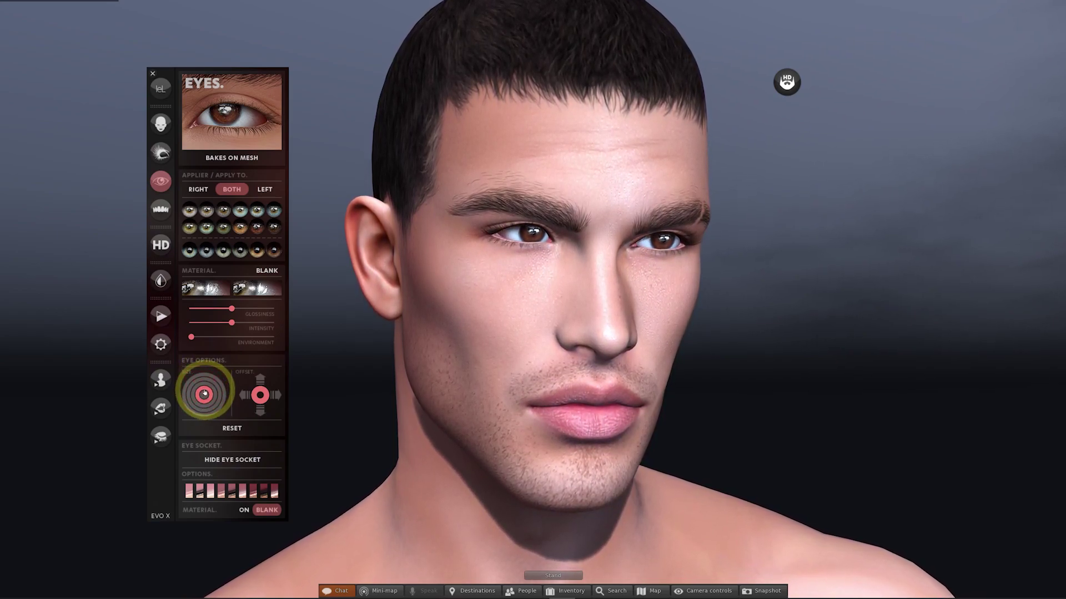
Add the eye applier AG. Piercing Eyes - Lelutka Evo/EvoX from the inventory and minimize the inventory window
key(ctrl+i)
scroll(919, 249, down, 2)
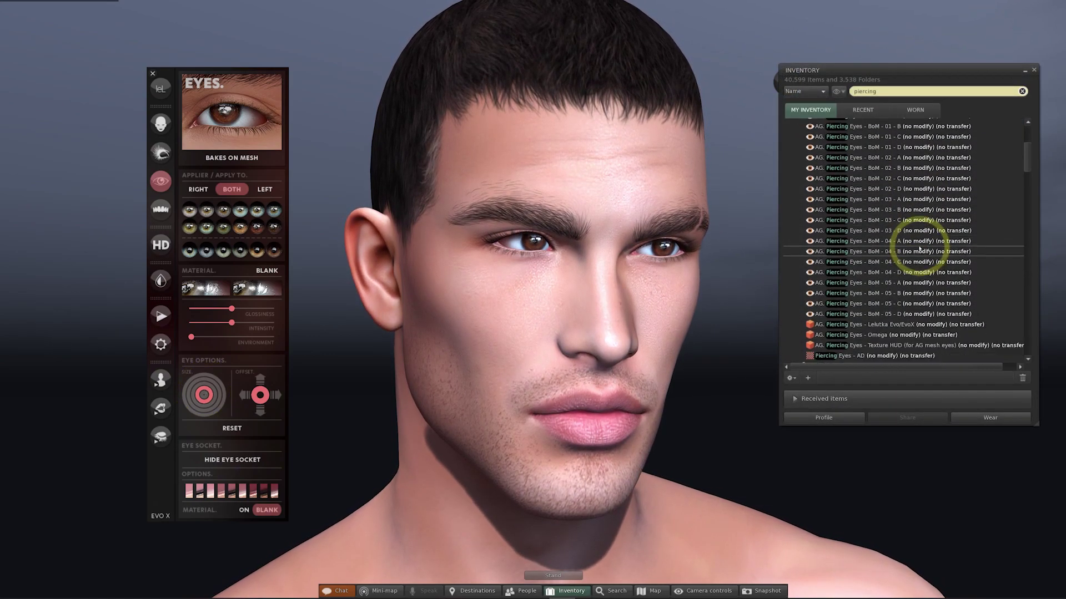
scroll(919, 249, down, 1)
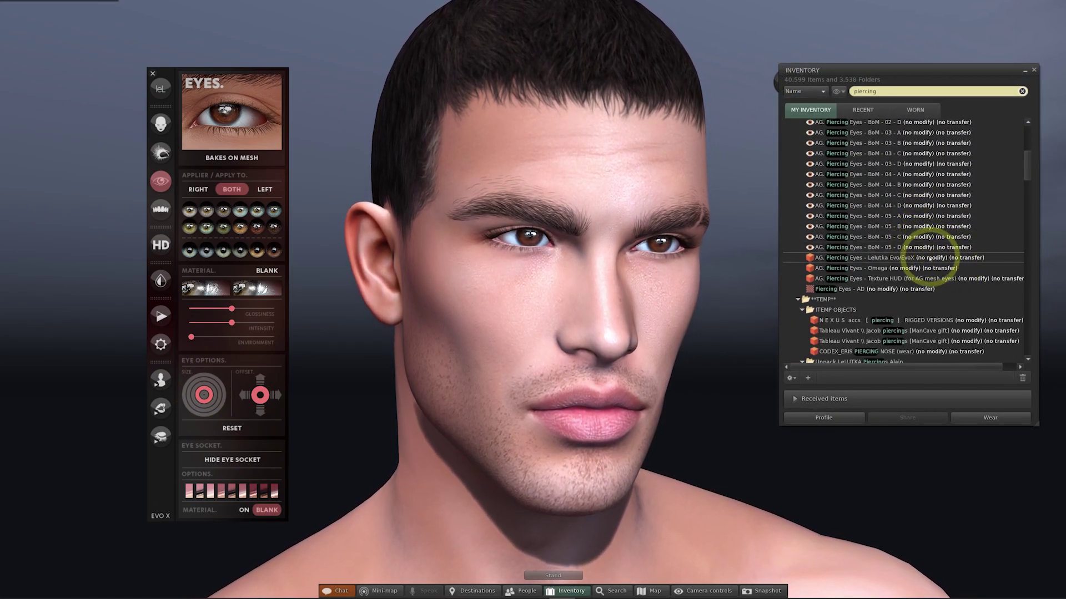
click(926, 258)
right_click(926, 258)
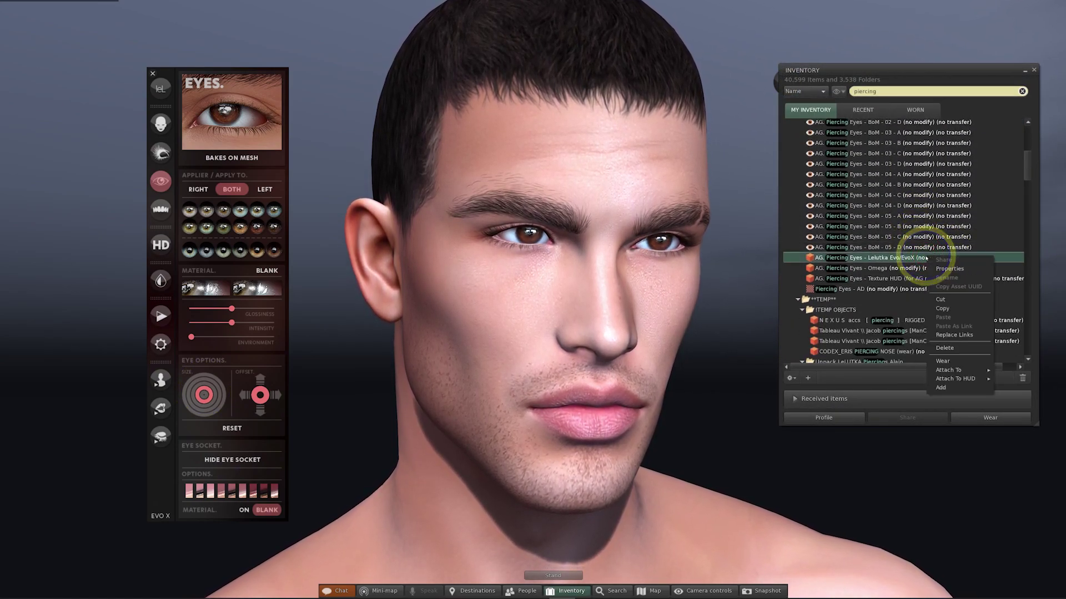
click(963, 387)
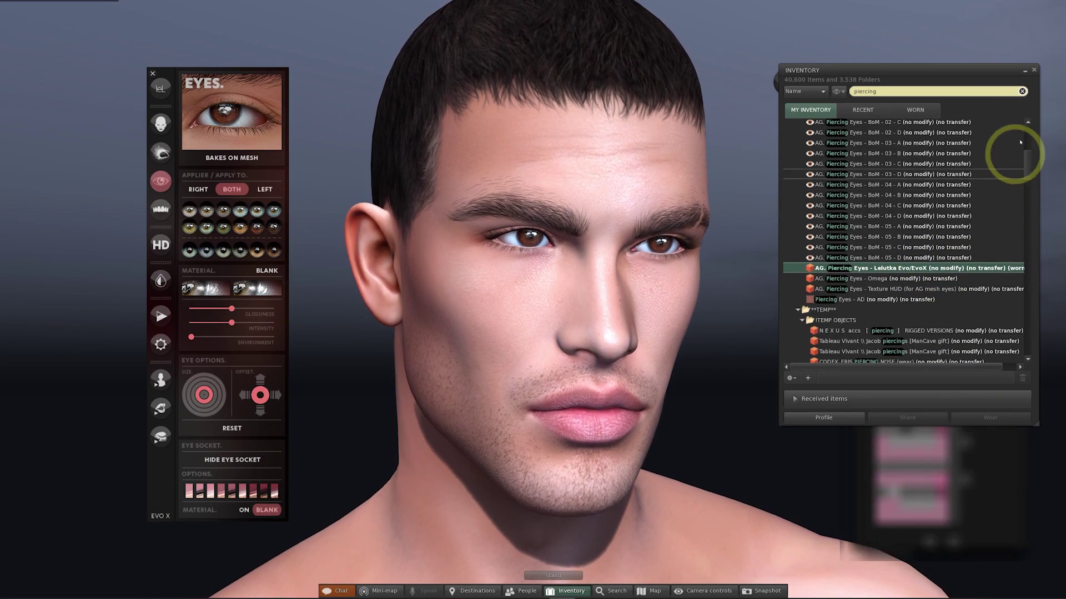
click(1026, 71)
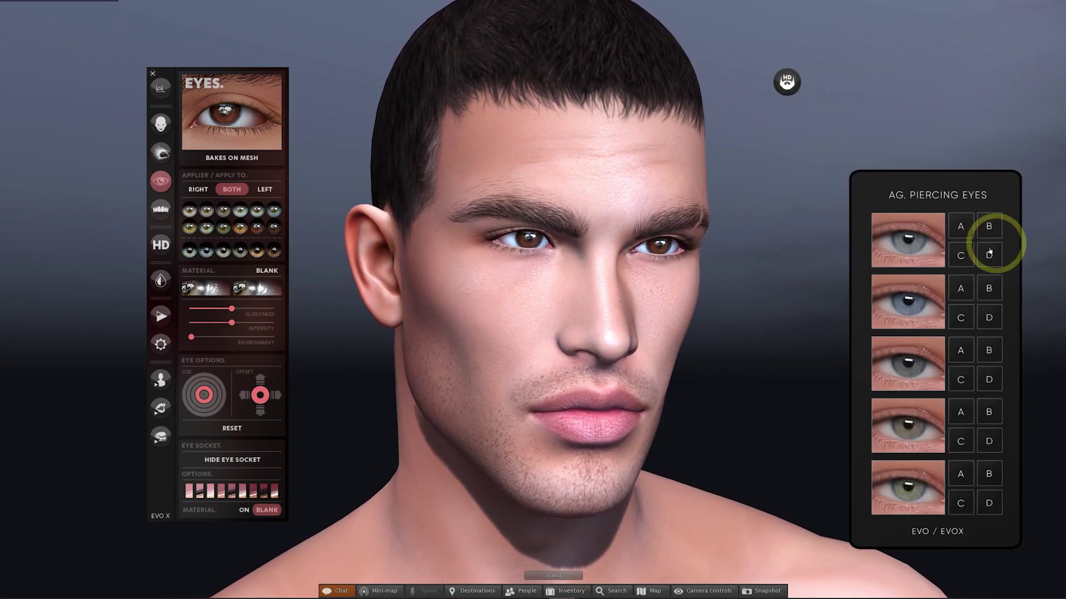
Try several AG. Piercing Eyes textures on both eyes, ending with variant A of the first eye
click(959, 381)
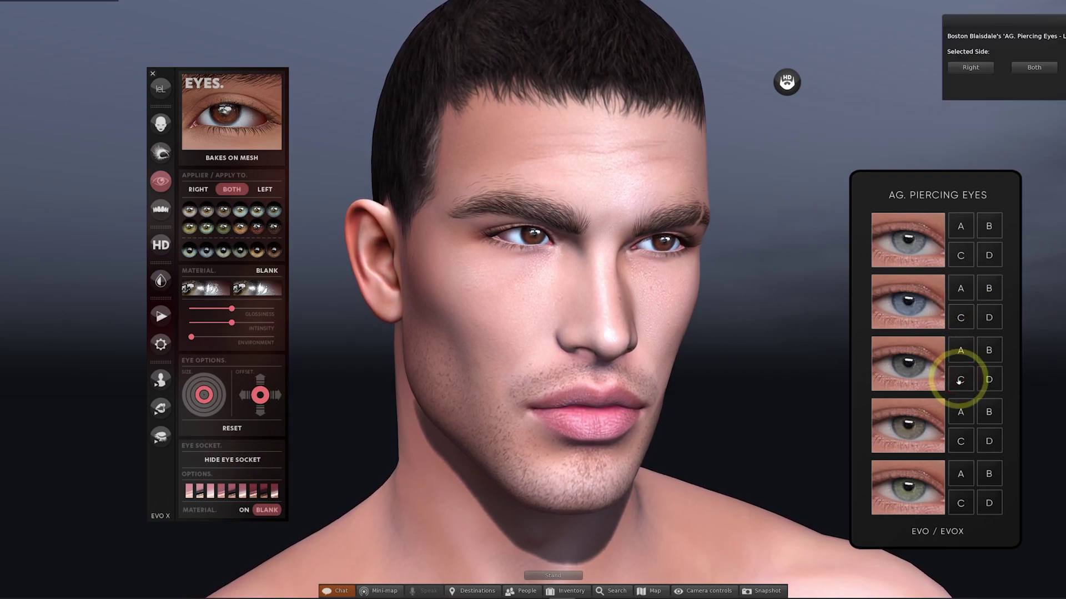
click(1034, 68)
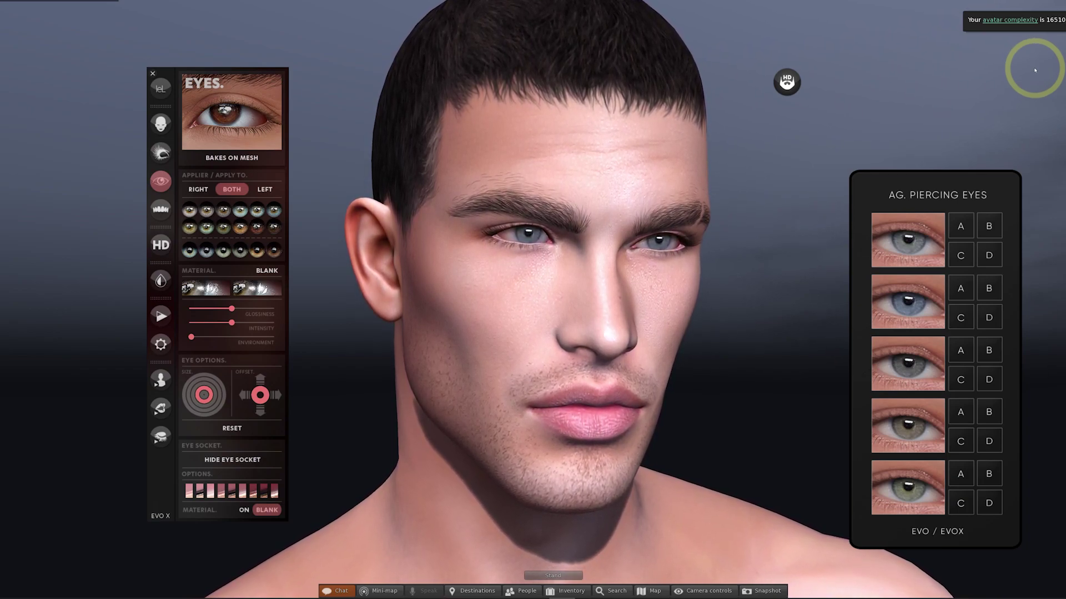
click(960, 352)
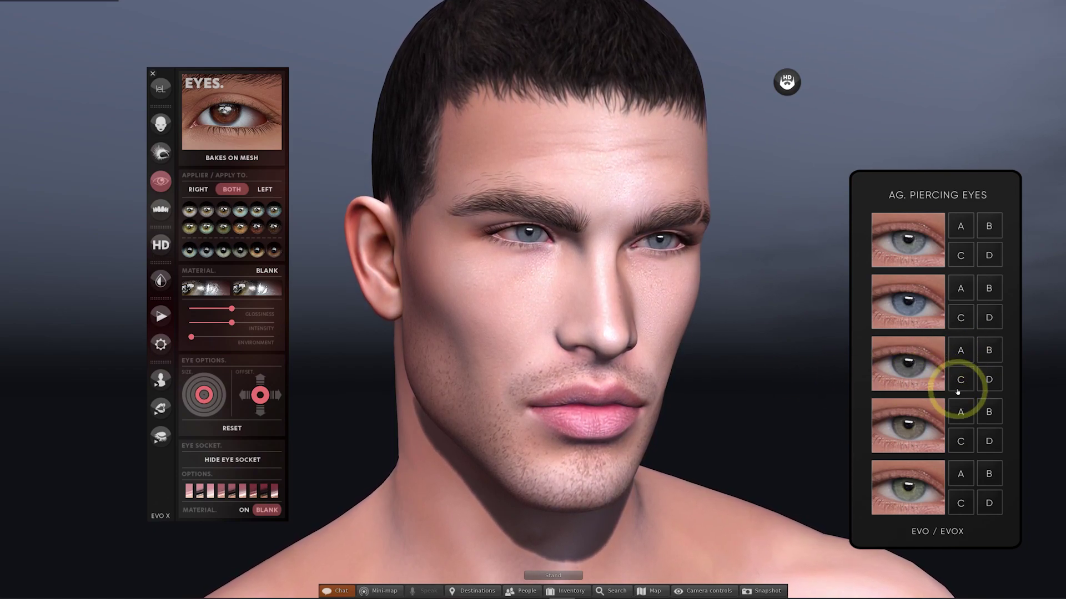
click(964, 436)
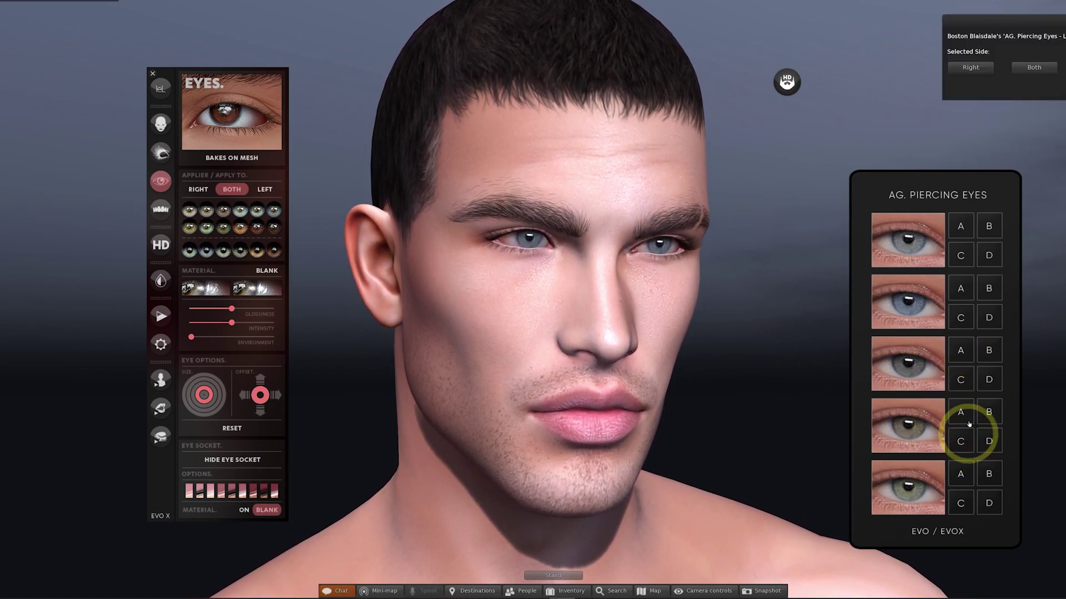
click(1035, 68)
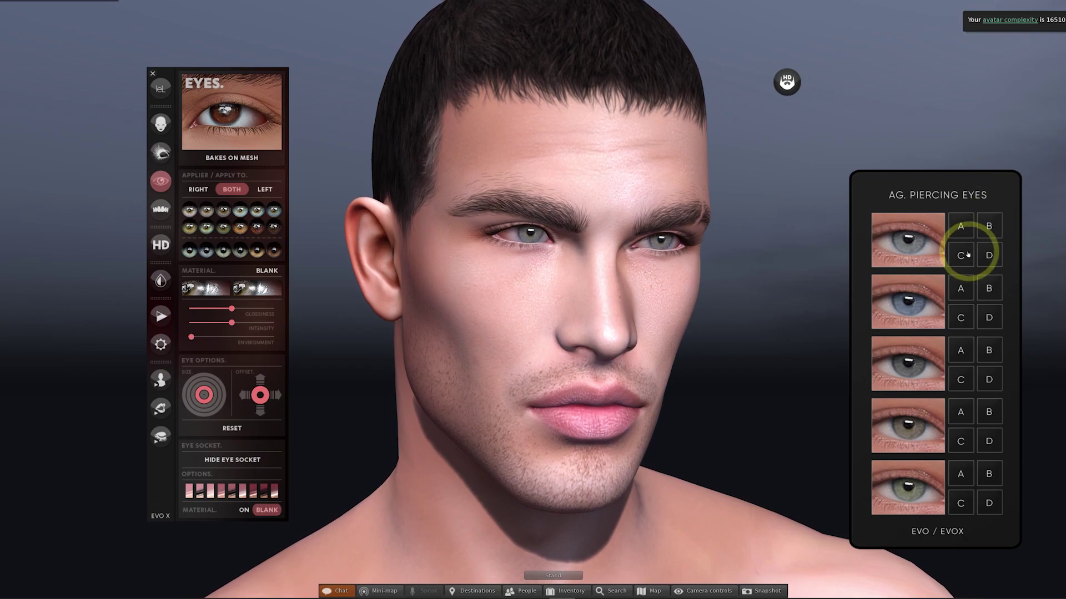
click(964, 232)
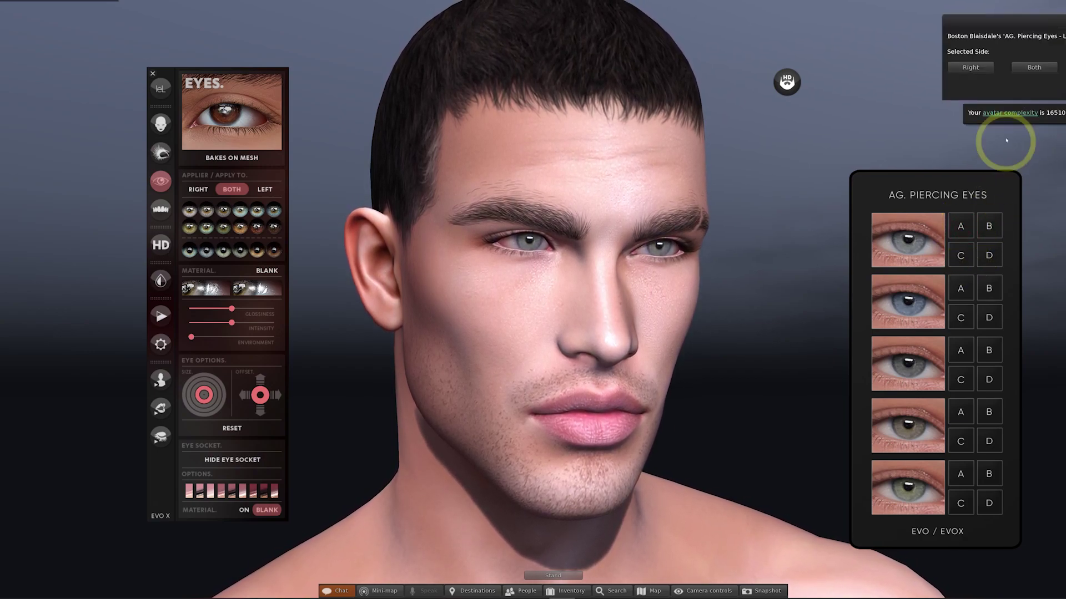
click(1039, 72)
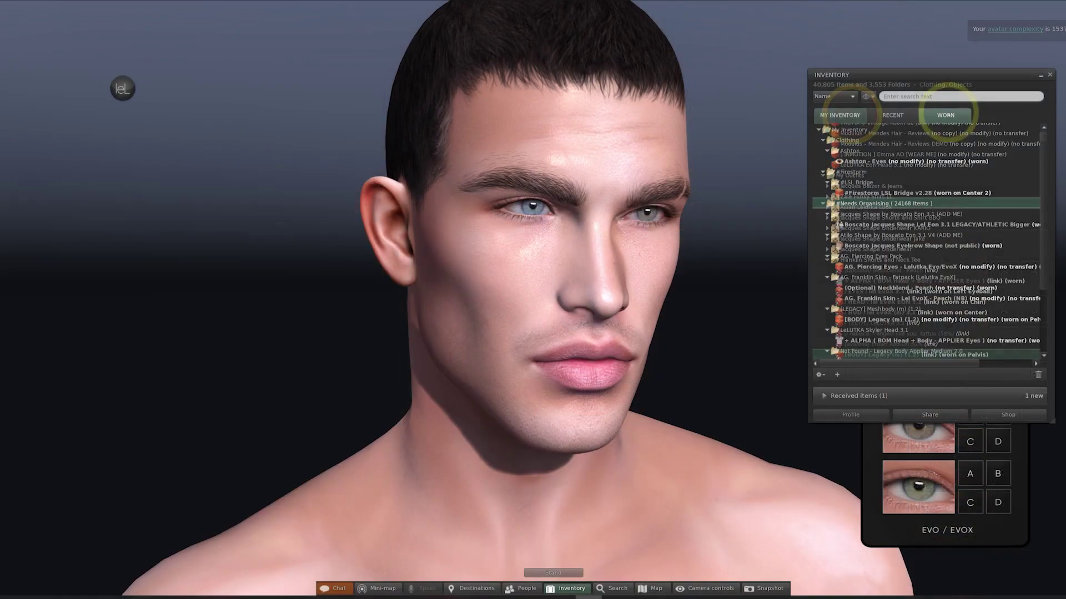
Take off the worn alpha layer + ALPHA ( BOM Head + Body - APPLIER Eyes )
click(946, 114)
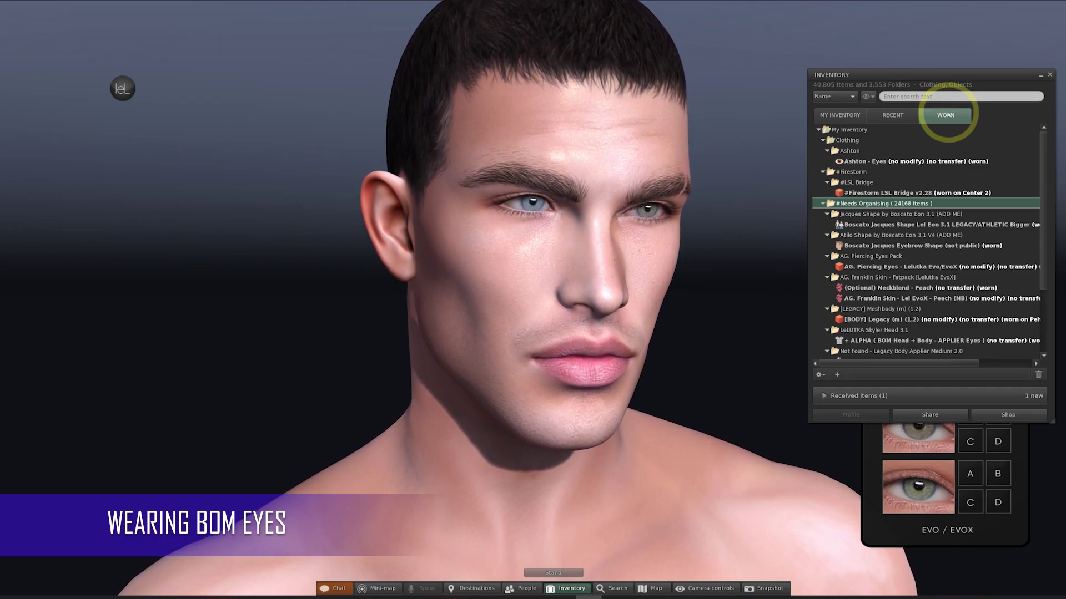
scroll(910, 328, down, 1)
scroll(911, 329, down, 2)
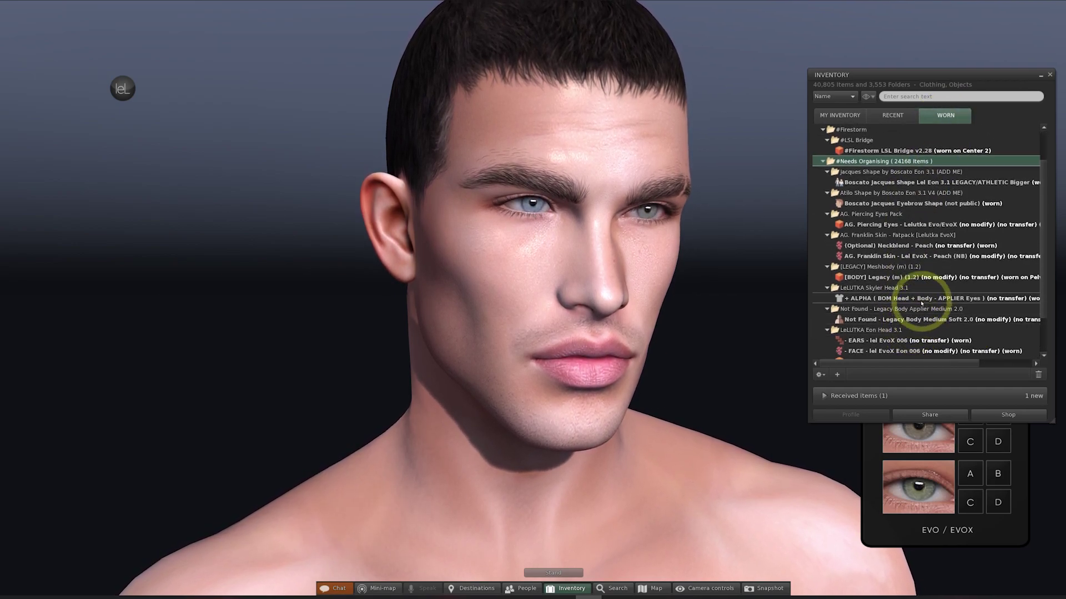
click(924, 303)
right_click(930, 300)
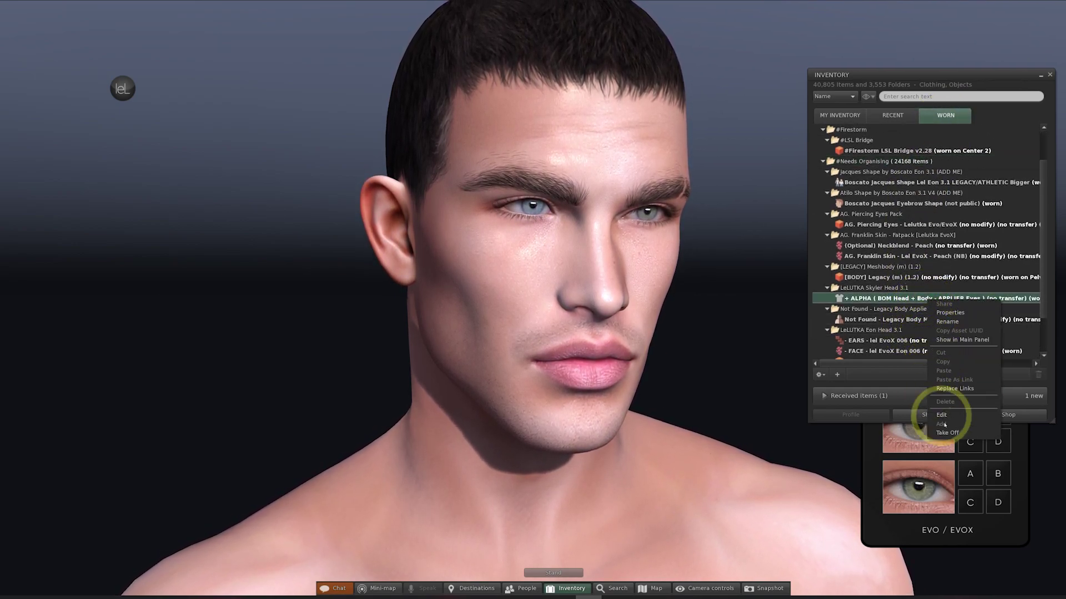
click(950, 434)
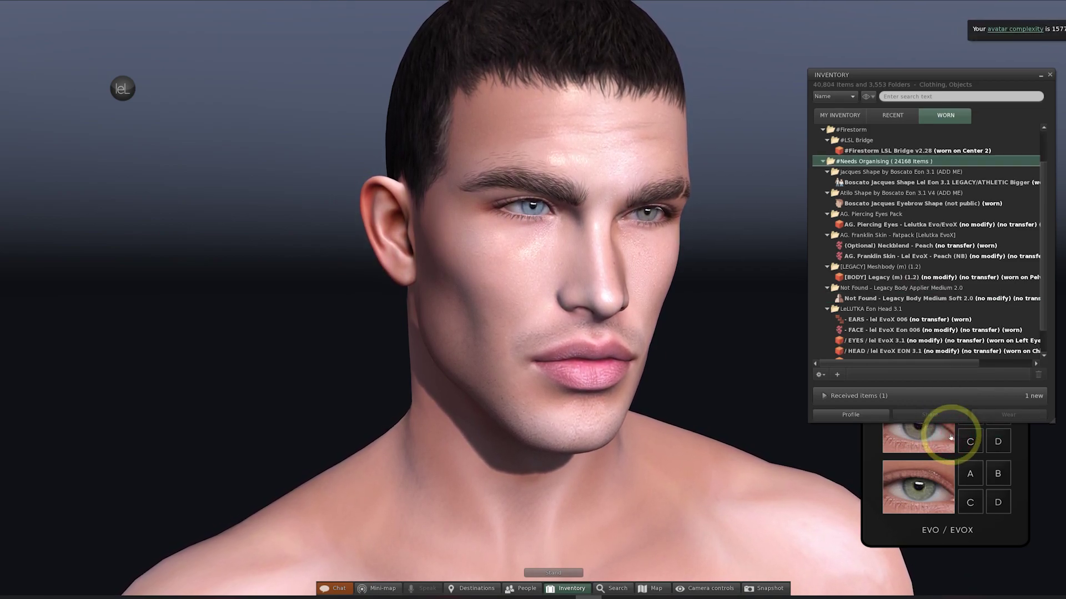
Wear the BoM eyes AG. Piercing Eyes - BoM - 04 - B from the full inventory
click(839, 115)
click(923, 205)
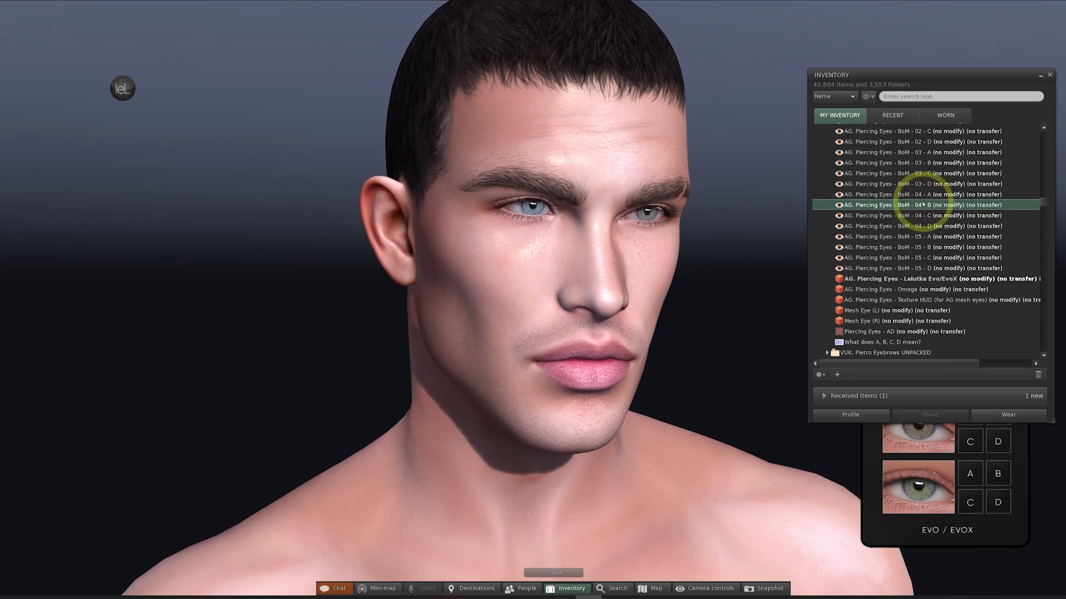
right_click(923, 205)
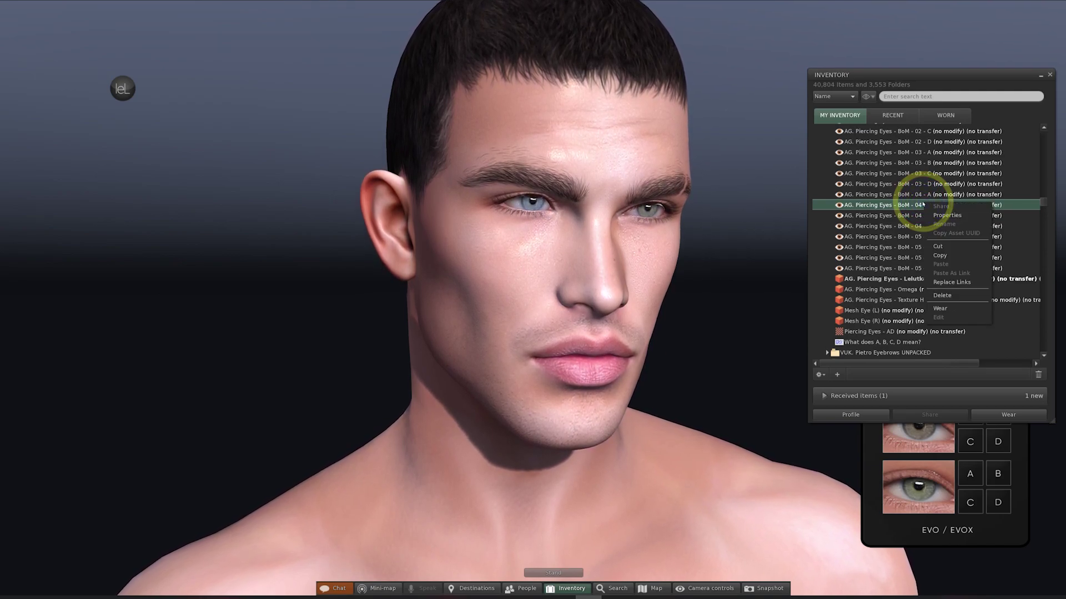
click(940, 309)
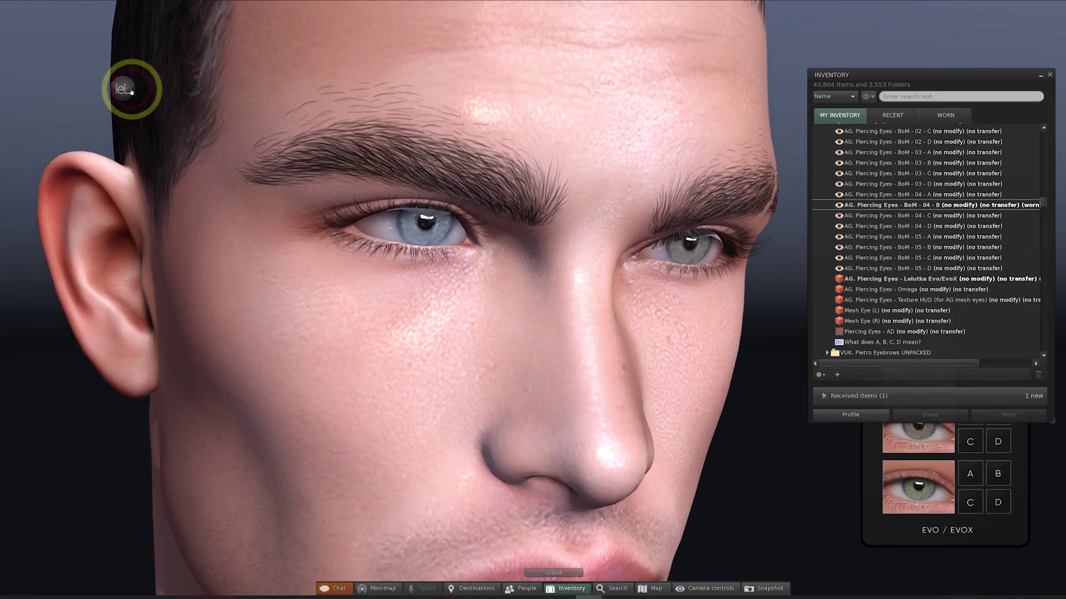
Expand the LeLUTKA head HUD and switch the eyes to Bakes on Mesh
click(122, 89)
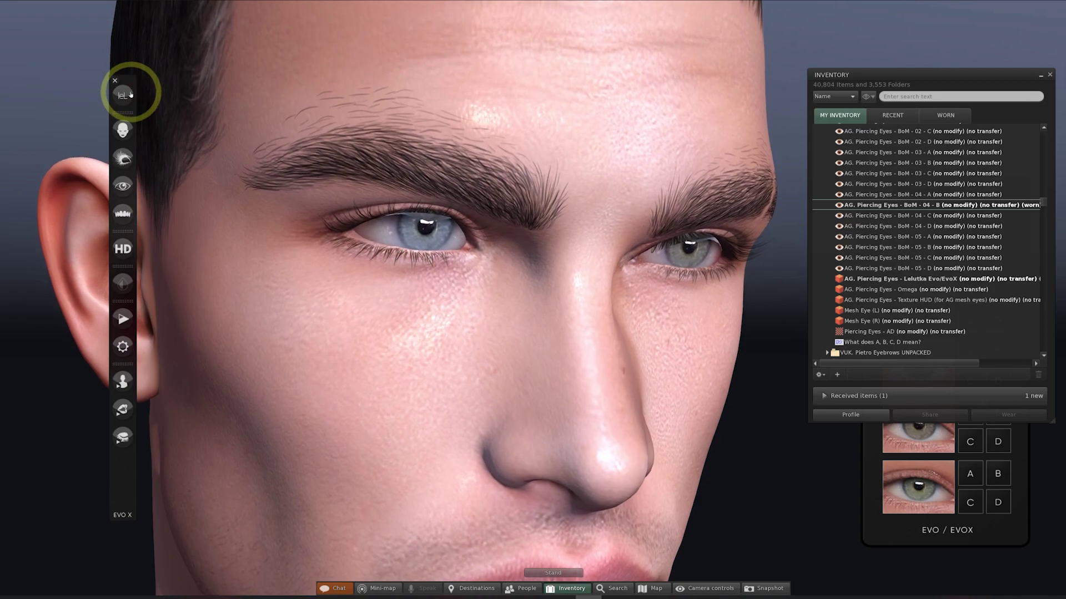
click(123, 187)
click(189, 163)
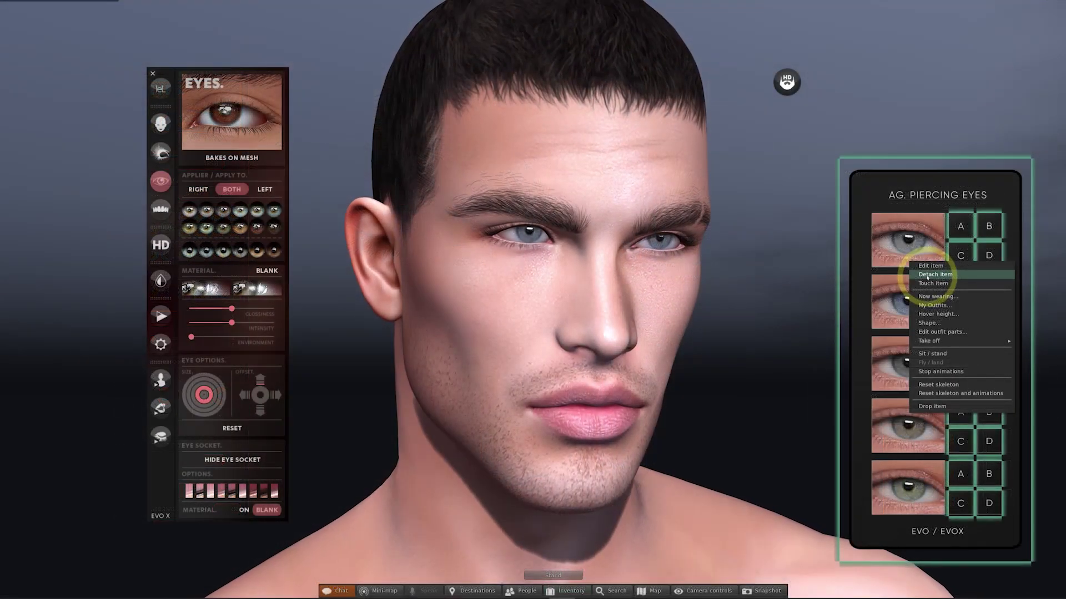
Detach the AG. Piercing Eyes HUD and try several HD brow styles, settling on the first one
click(927, 274)
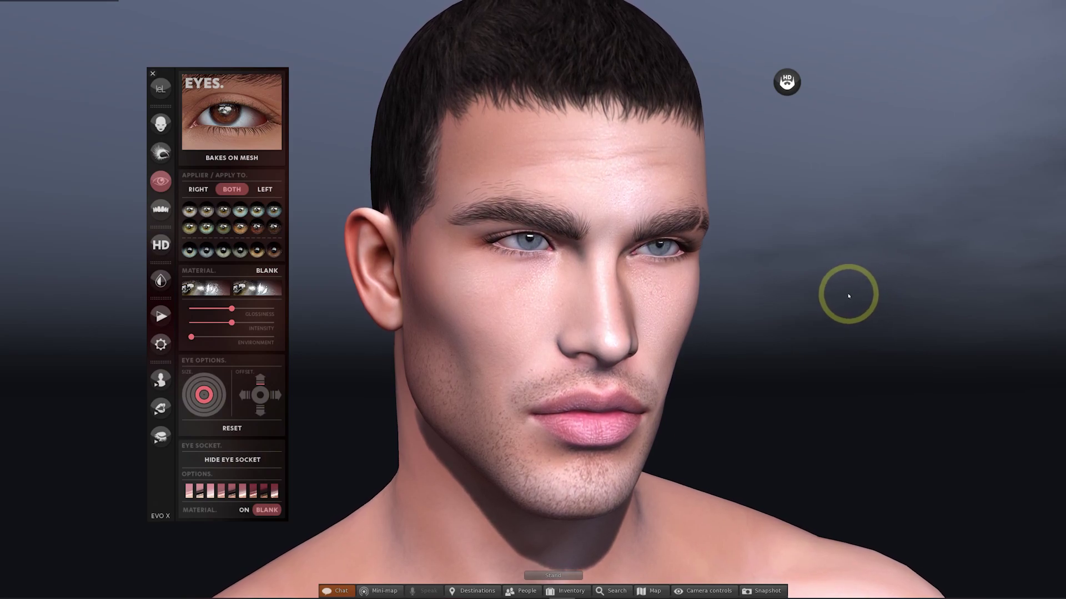
click(162, 246)
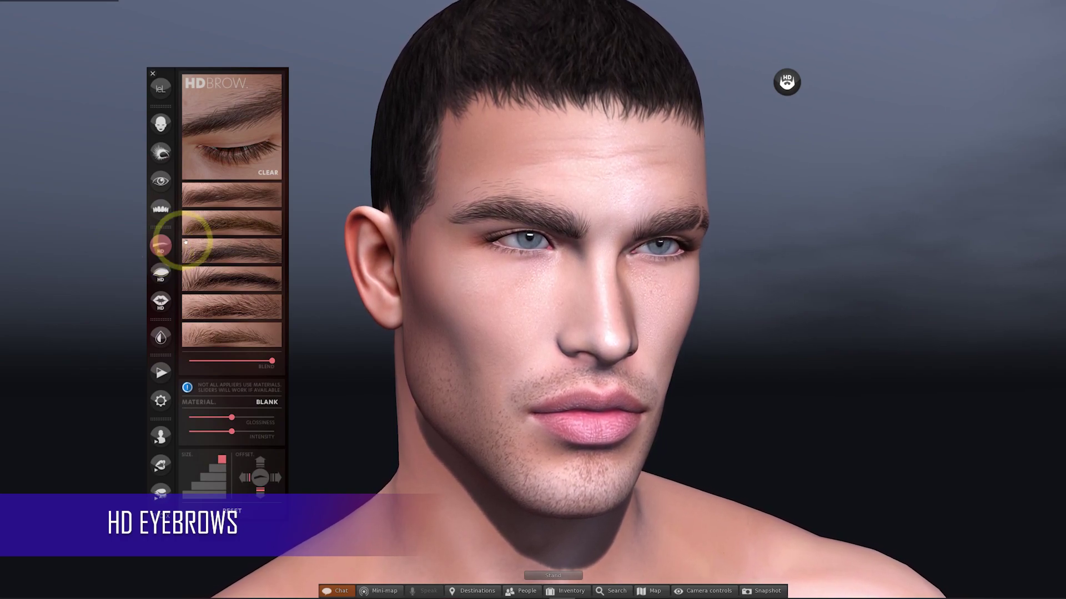
click(245, 203)
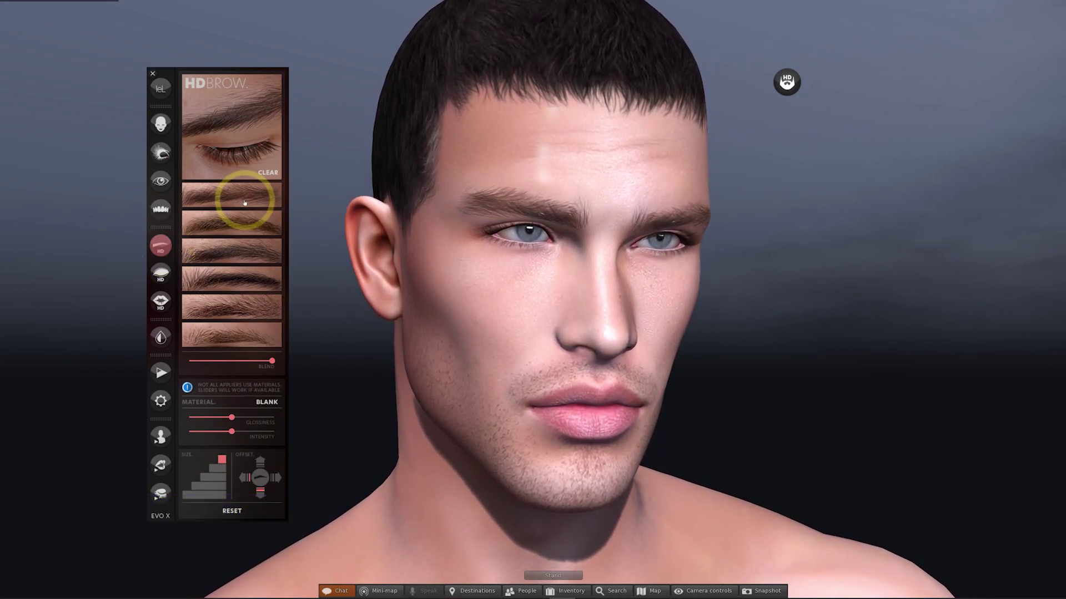
click(242, 225)
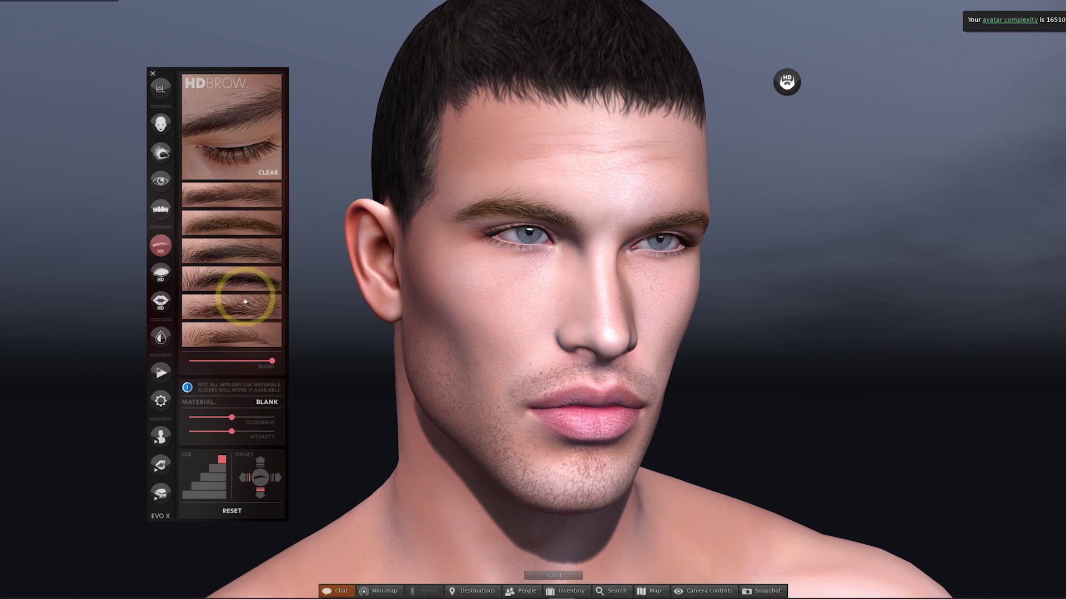
click(254, 225)
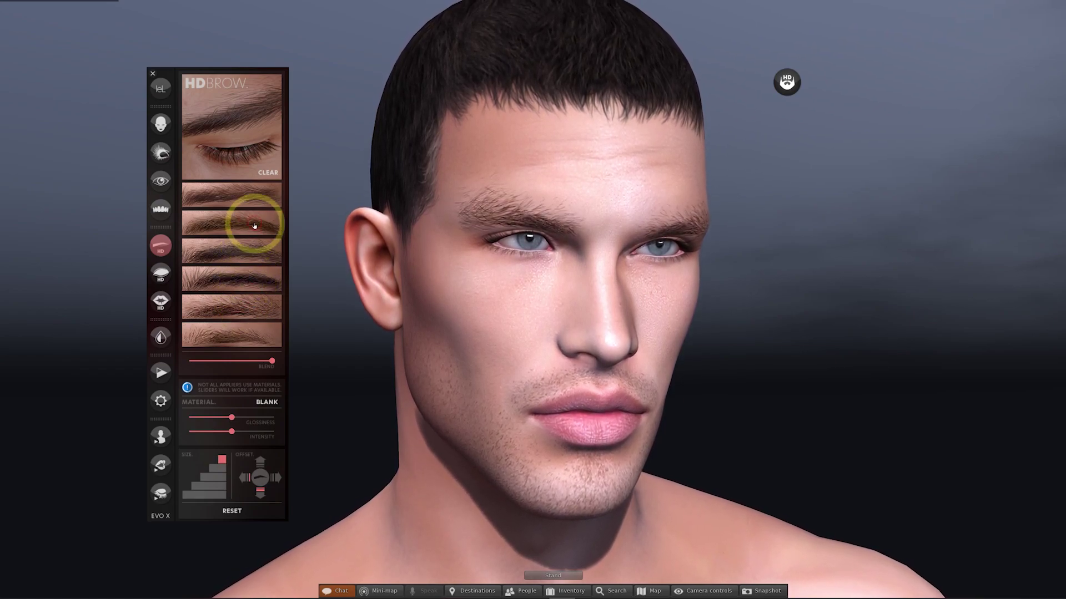
click(238, 196)
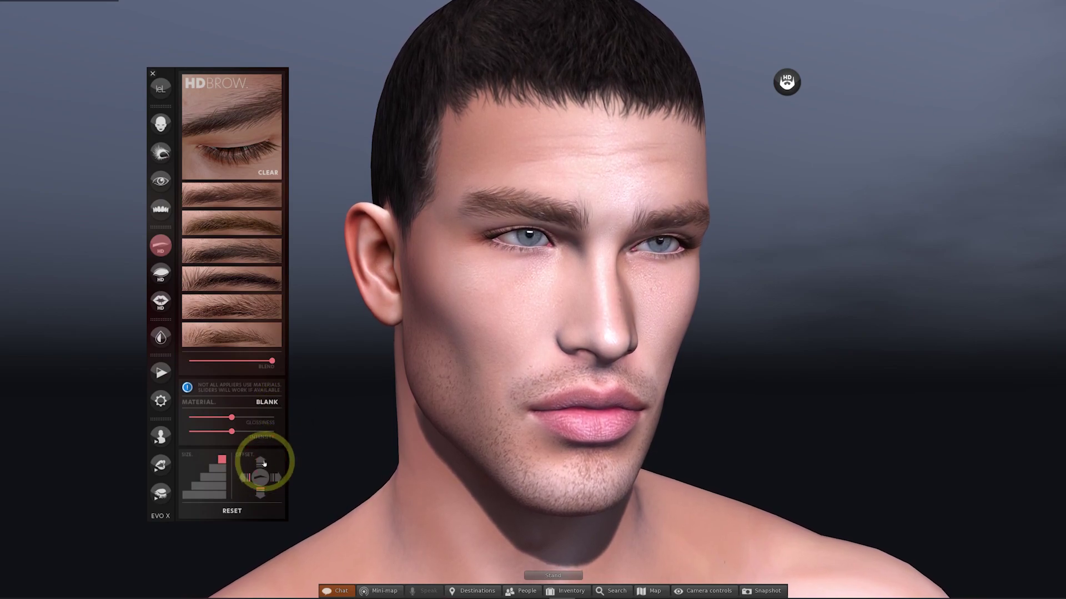
Reduce the HD brows to the second smallest size and adjust their horizontal offset
click(218, 468)
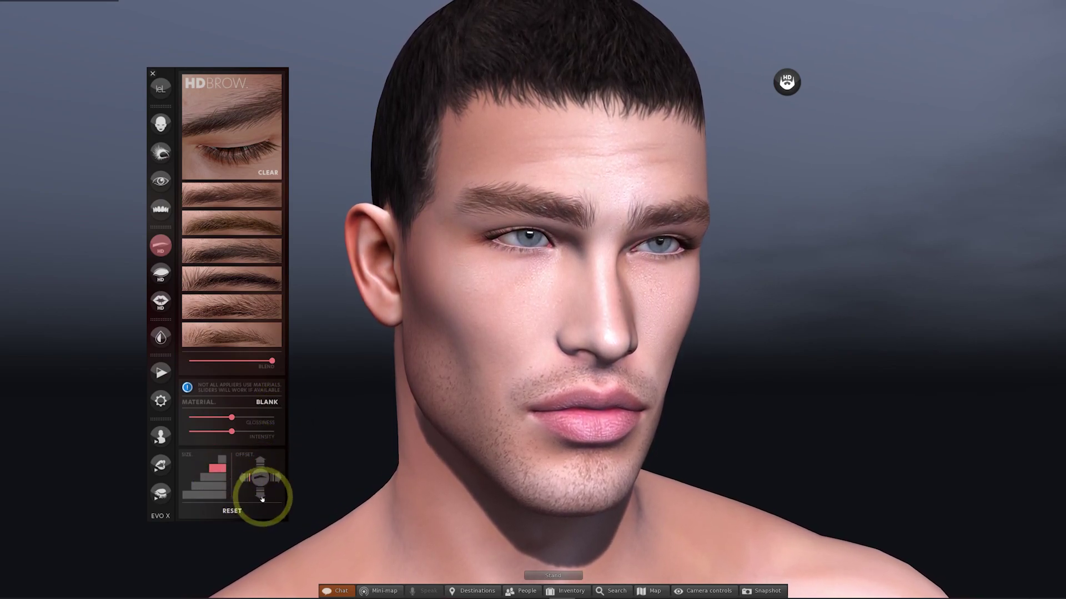
click(280, 480)
click(281, 480)
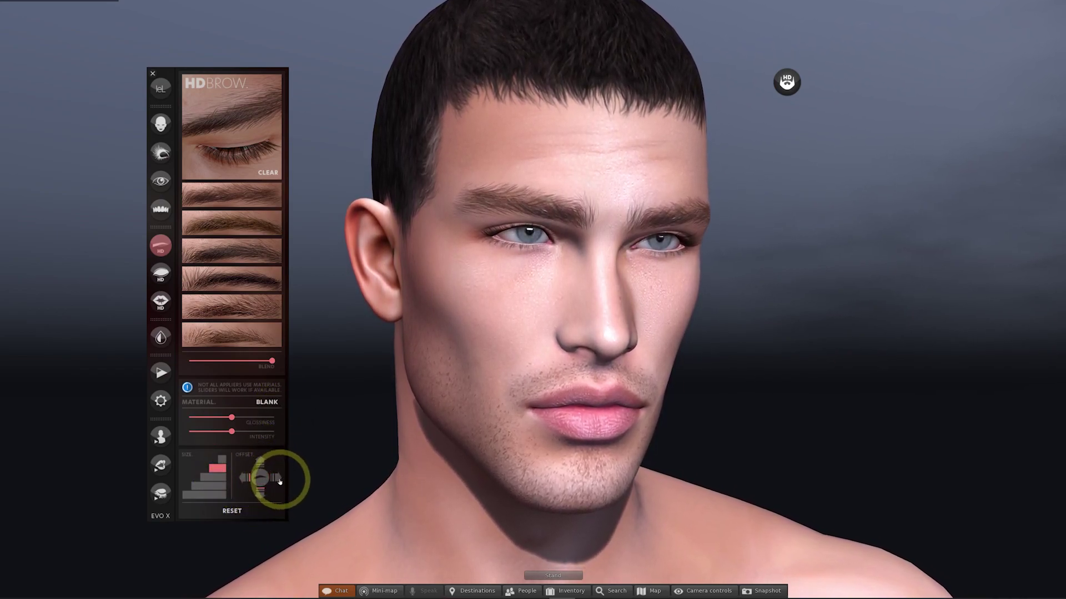
click(281, 479)
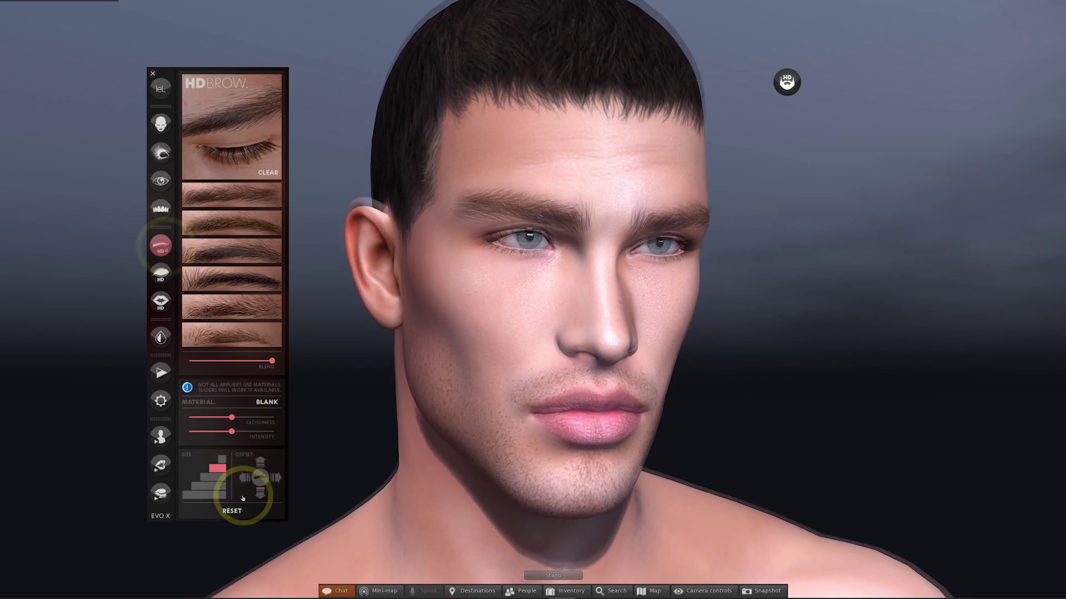
Tint the lashes and HD brow layers brown with HSL 025, 046, 029 in Tailor Make
click(161, 338)
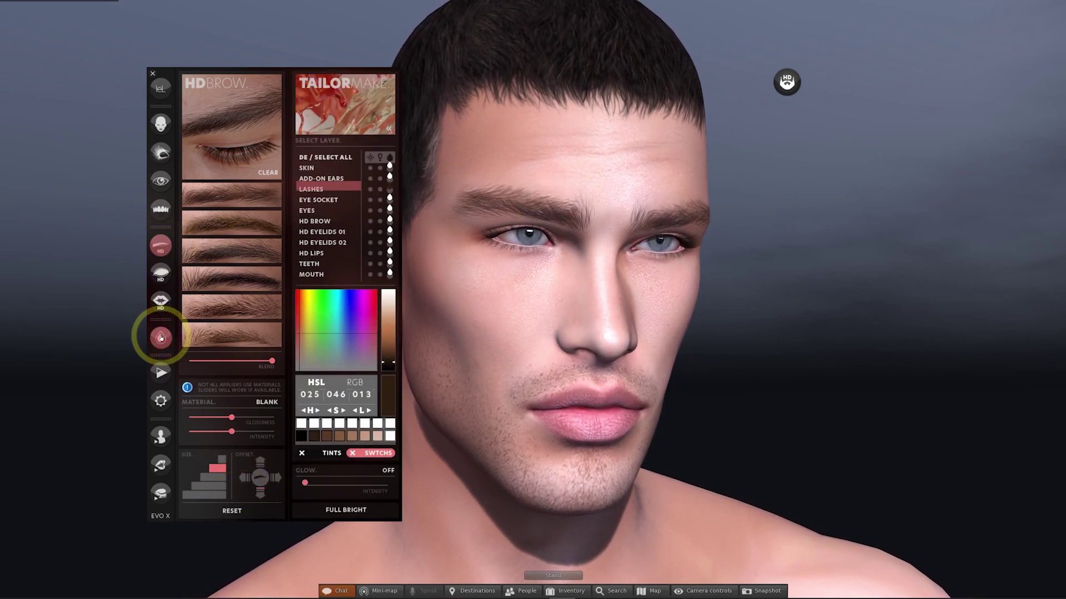
click(321, 222)
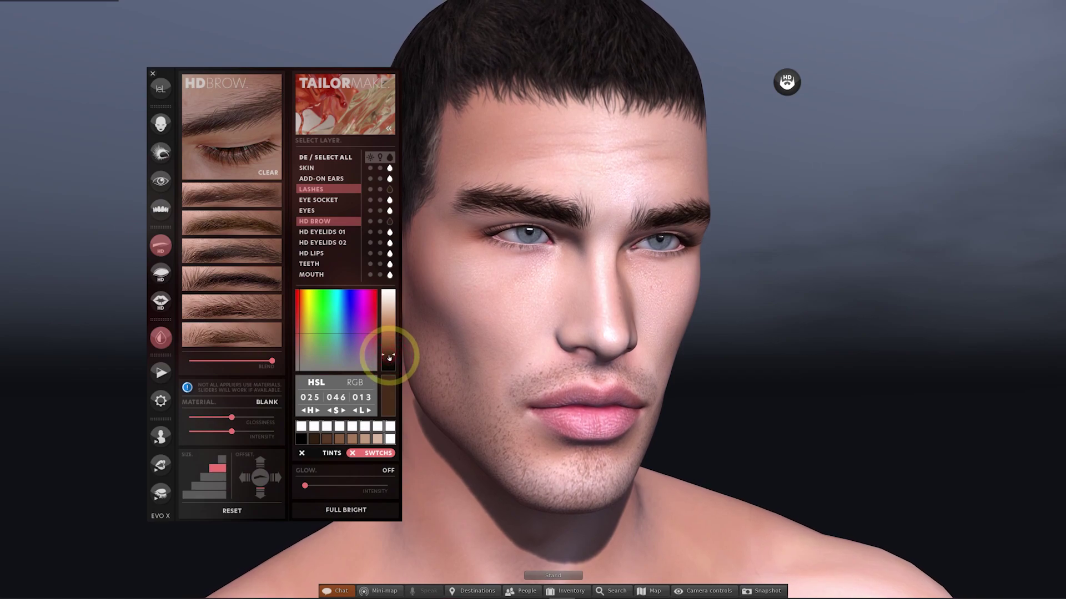
drag(390, 358, 389, 347)
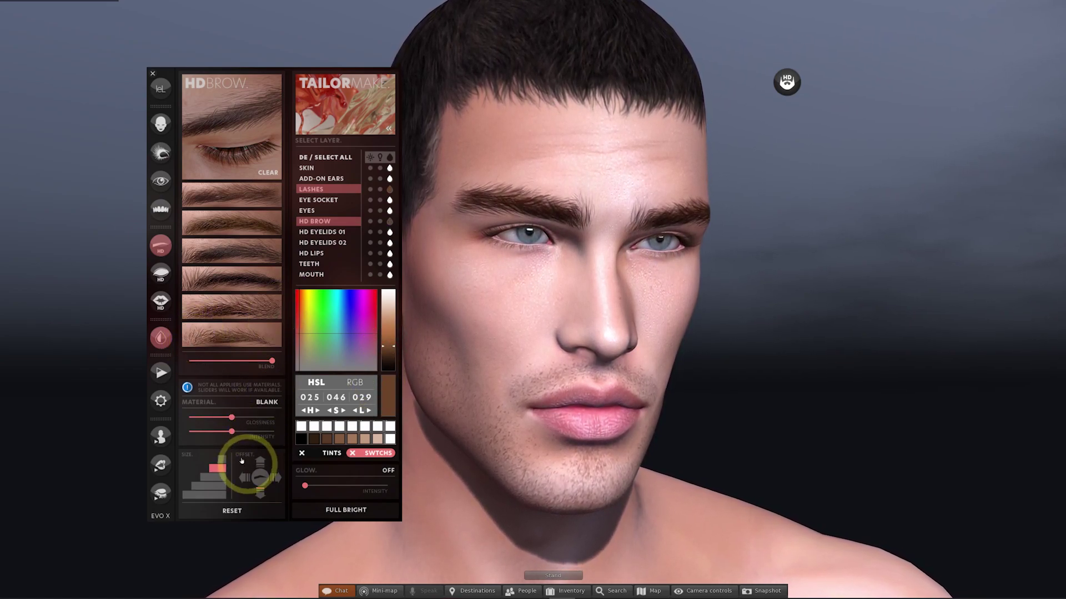
click(161, 336)
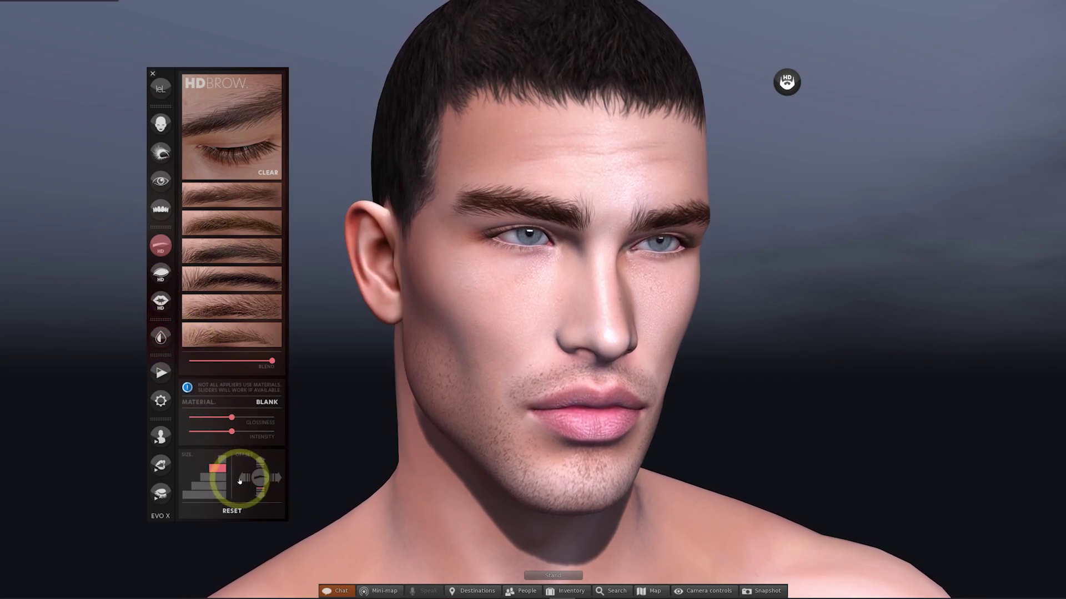
Lower the HD brows' vertical offset, and clear the HD brow layer from the head
click(260, 497)
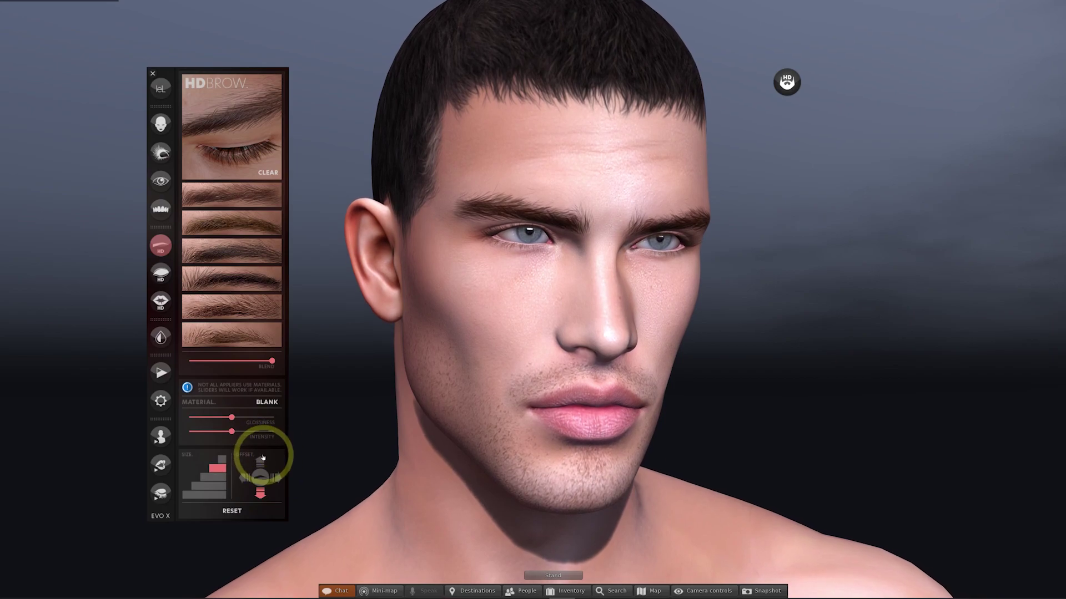
click(272, 174)
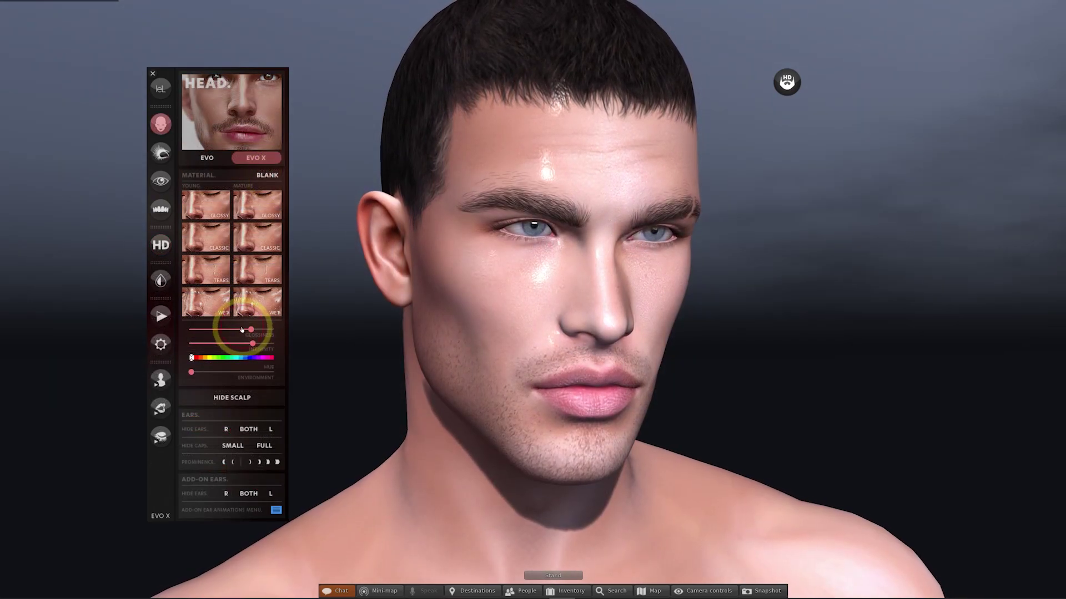
Try several glossiness and intensity levels for the head's skin material, leaving both just above the middle of their range
click(242, 330)
drag(253, 344, 239, 345)
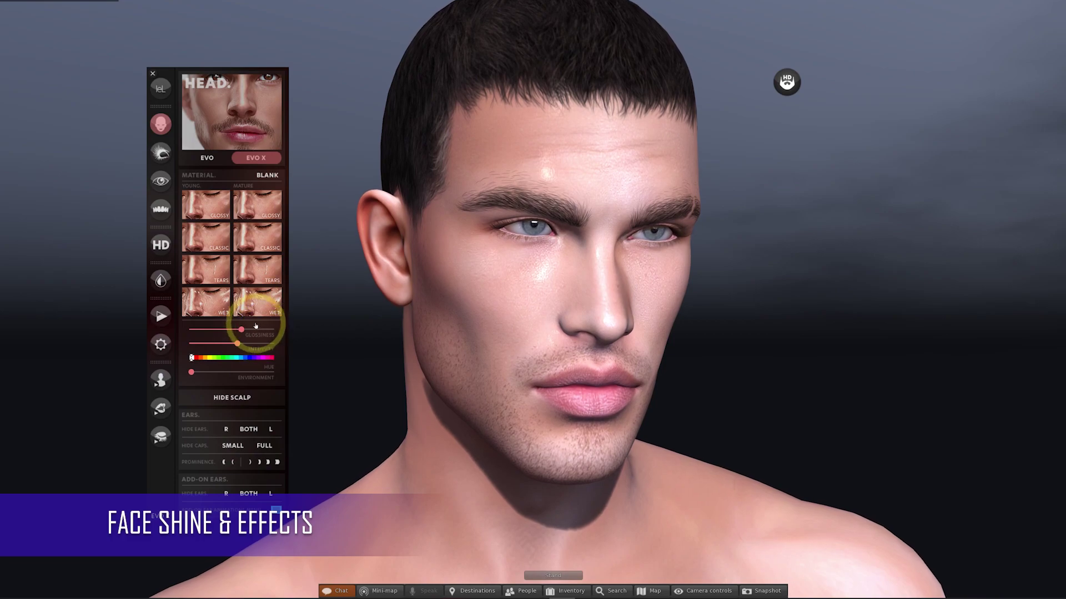
click(254, 330)
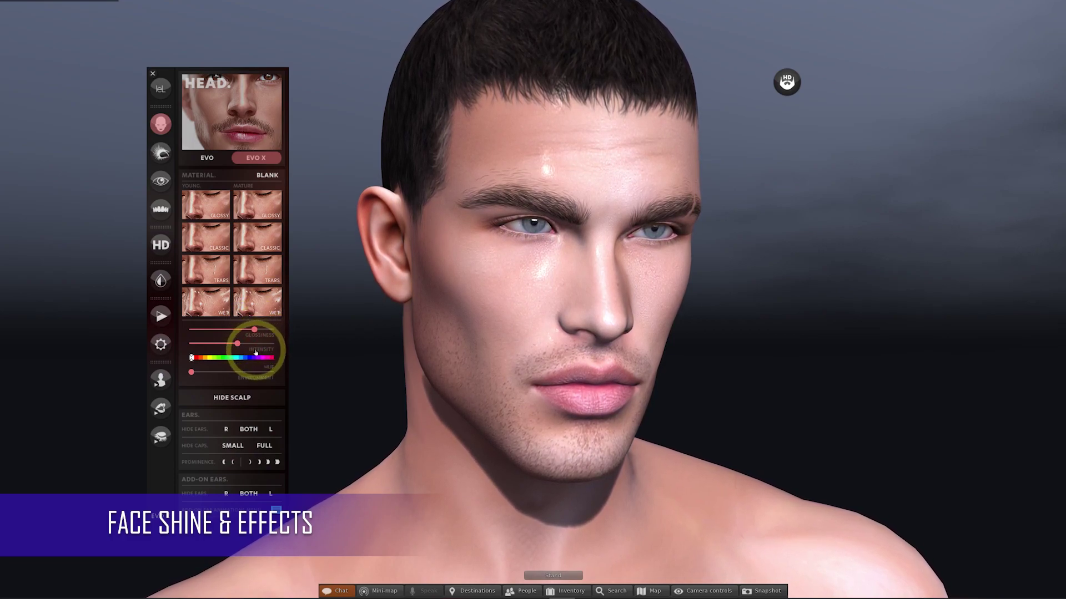
click(253, 346)
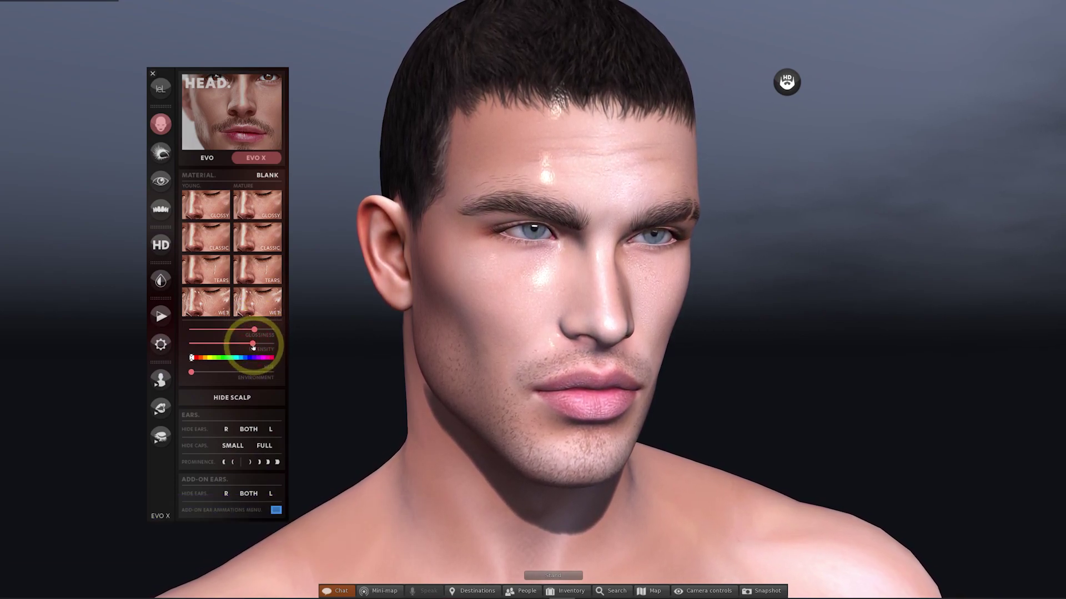
click(235, 332)
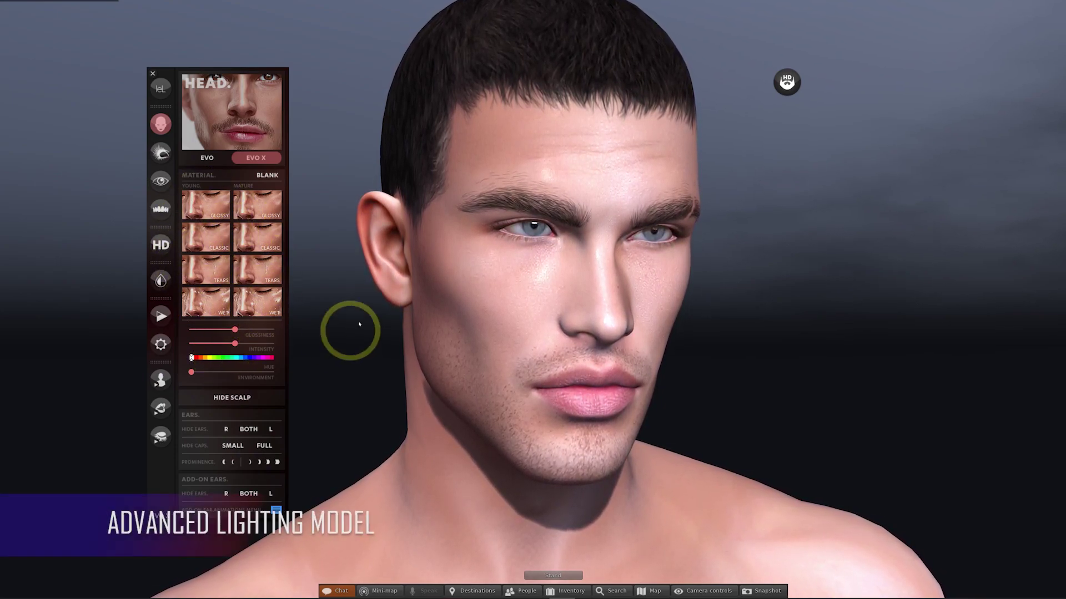
Open the graphics preferences, compare the face with Advanced Lighting Model off and on, and accept with it enabled
mouse_move(1035, 3)
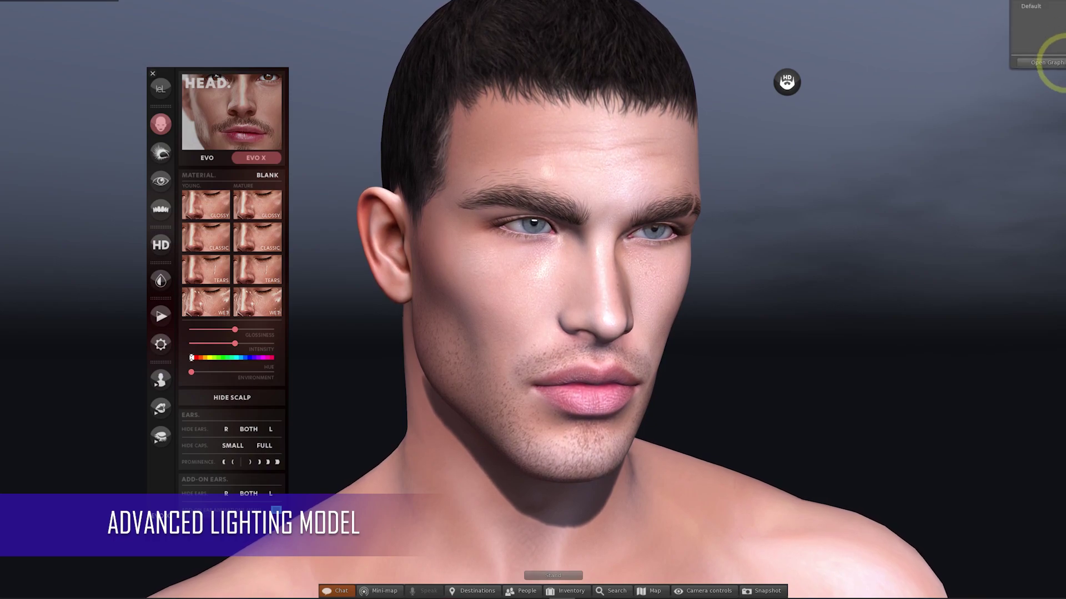
click(1048, 62)
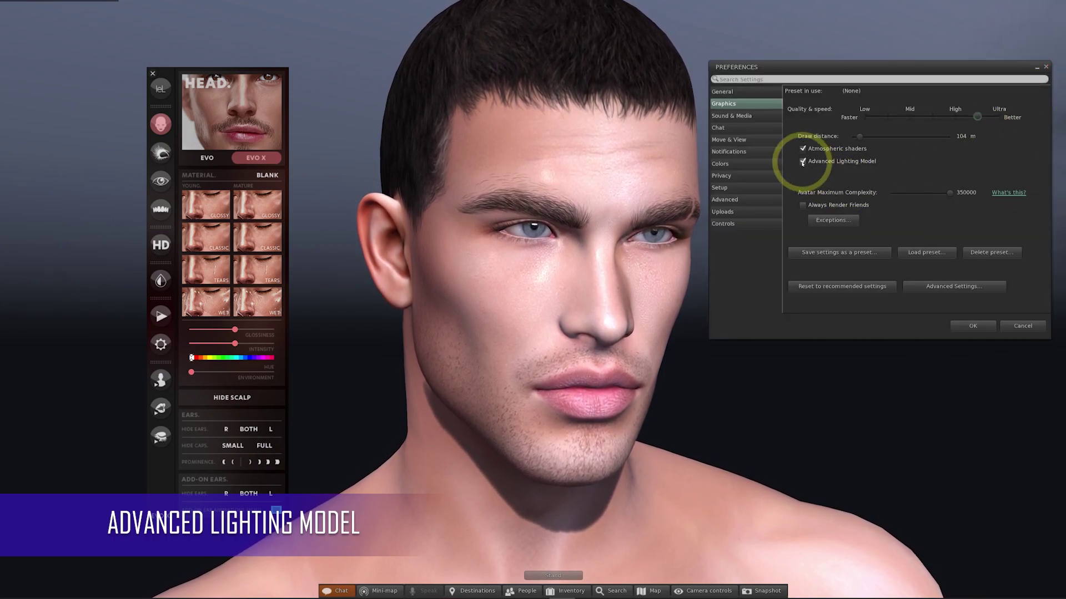
click(802, 161)
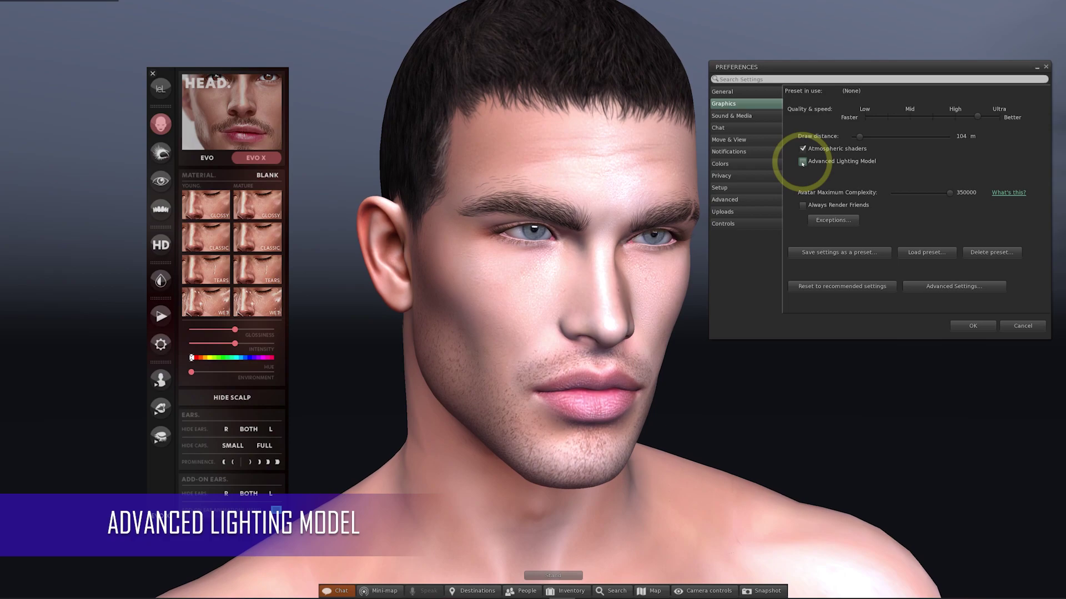
click(802, 163)
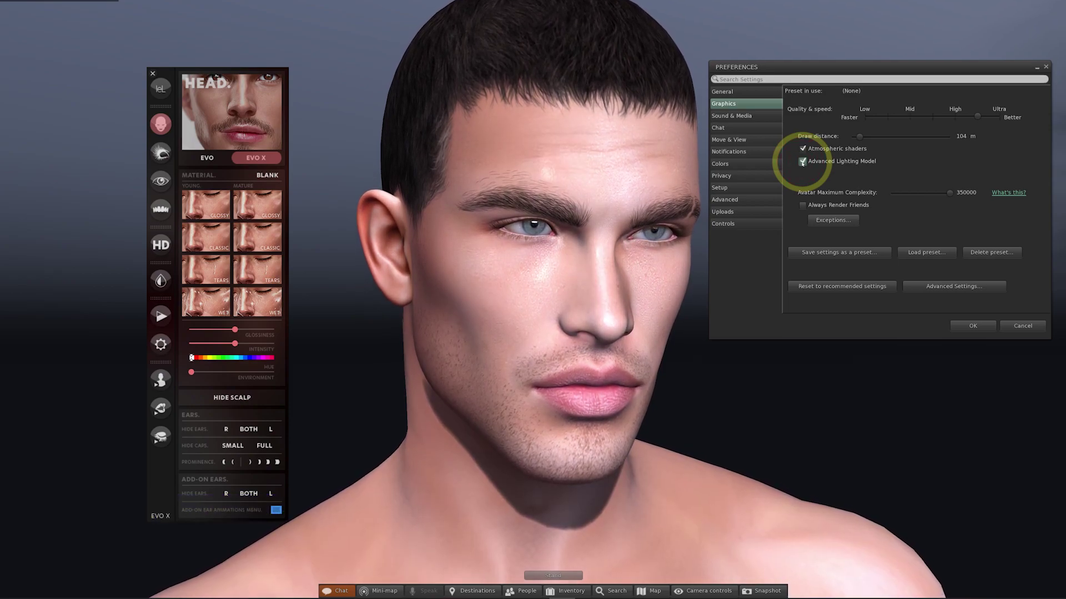
click(802, 162)
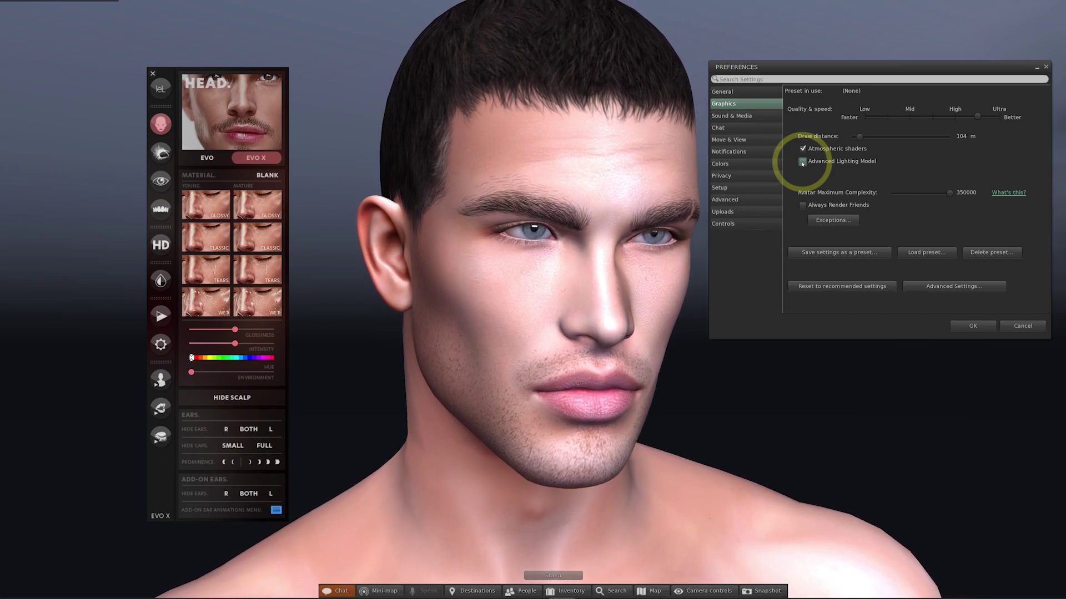
click(802, 162)
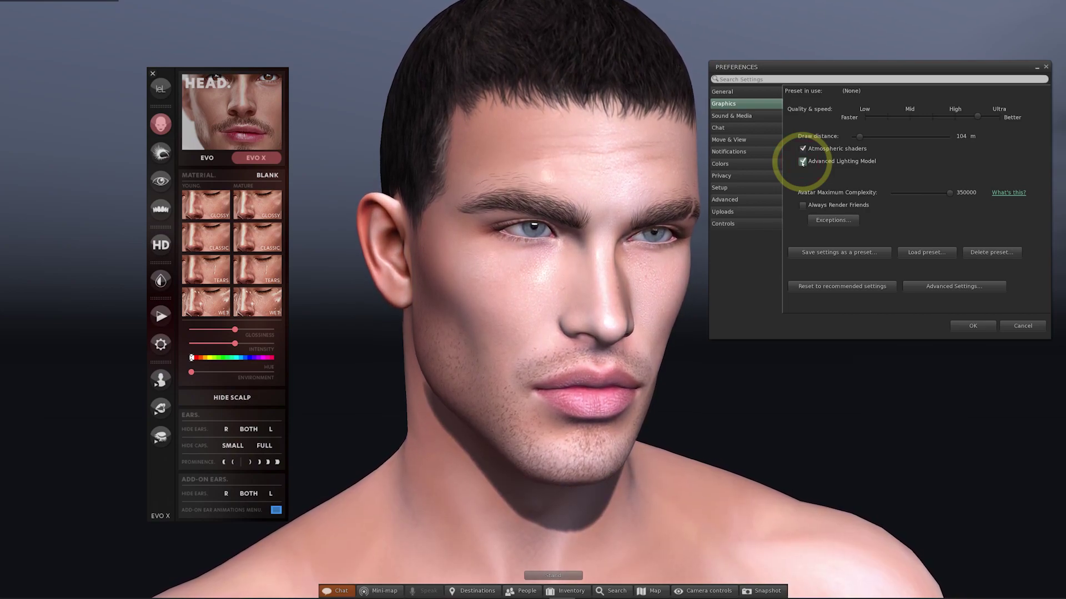
click(974, 326)
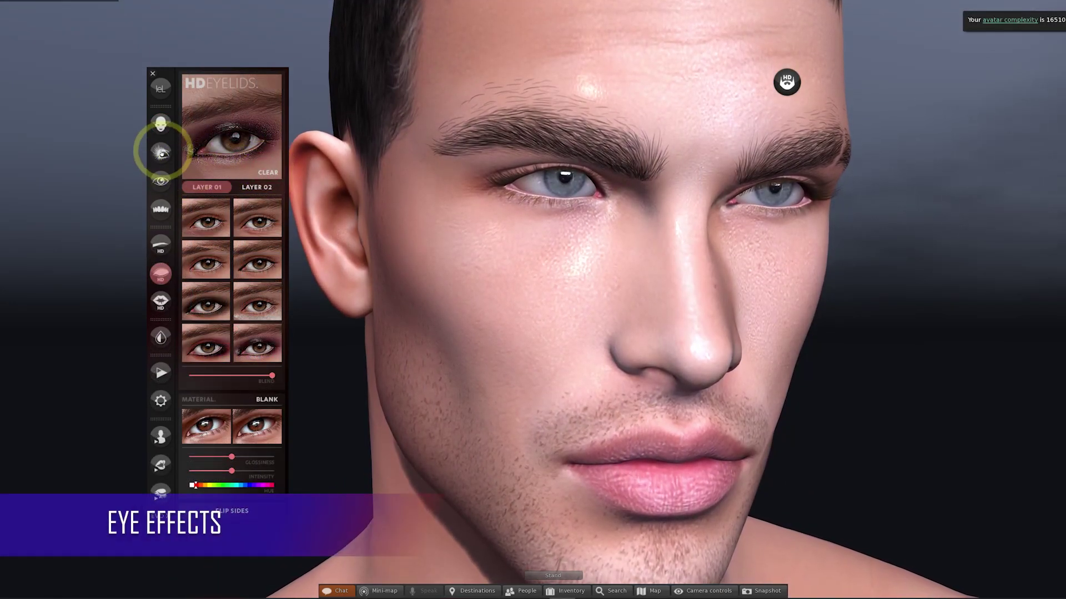
Apply the second HD eyelid style on Layer 01 and the fourth style on Layer 02
click(161, 125)
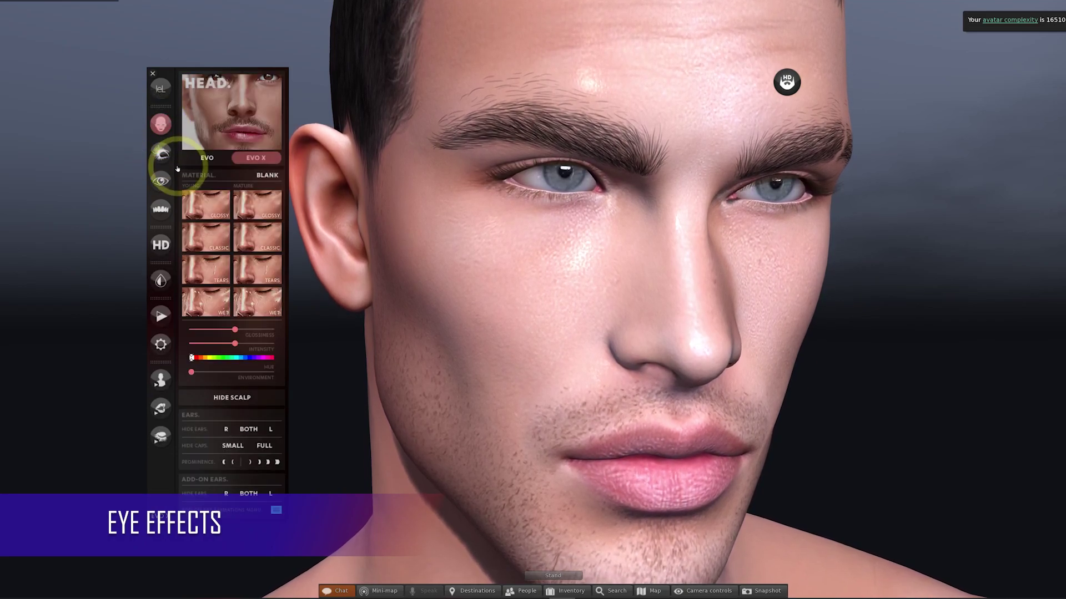
click(160, 246)
click(258, 228)
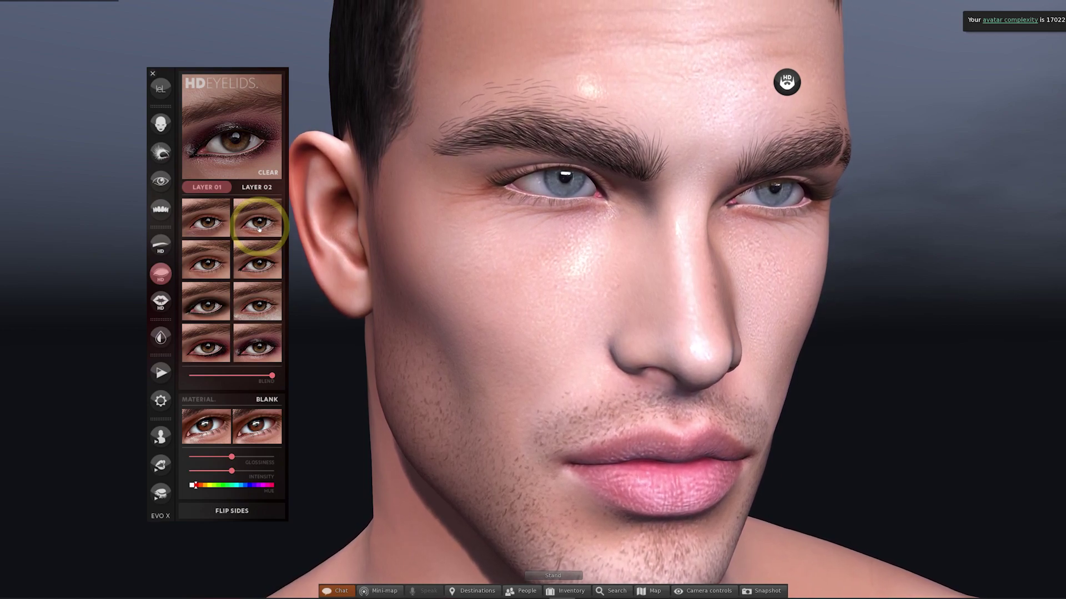
click(257, 188)
click(260, 259)
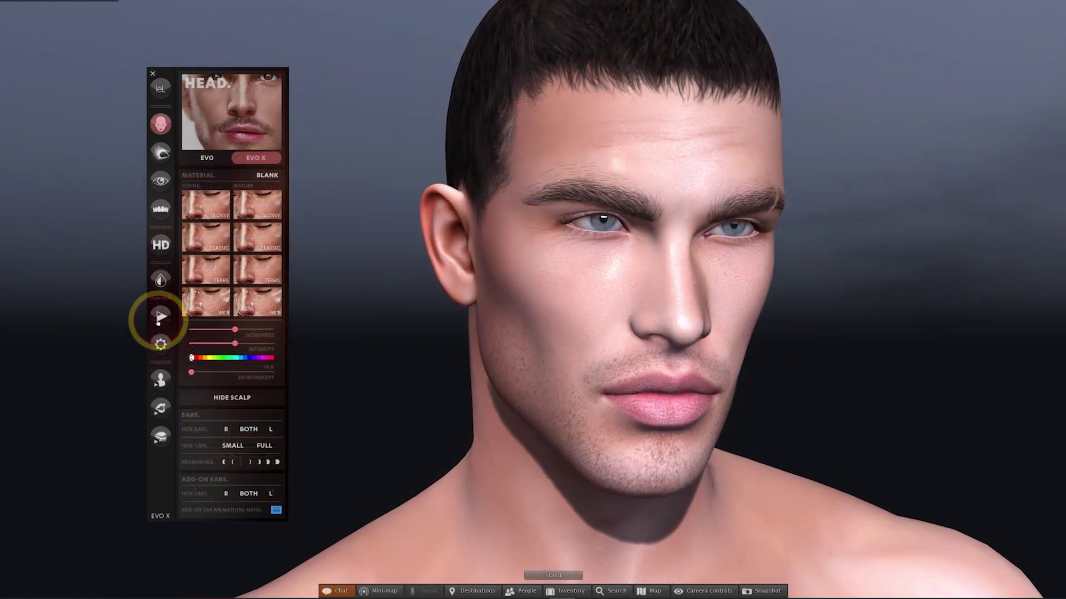
Try different gaze directions for the linked eyes in the head animations, and return both eyes to the centre
click(160, 317)
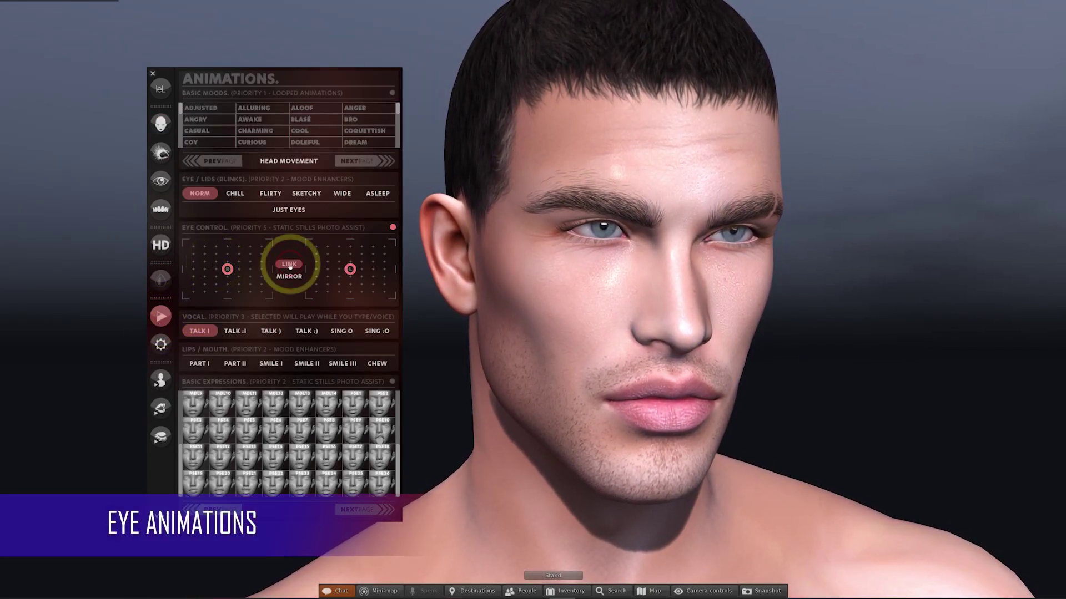
click(220, 270)
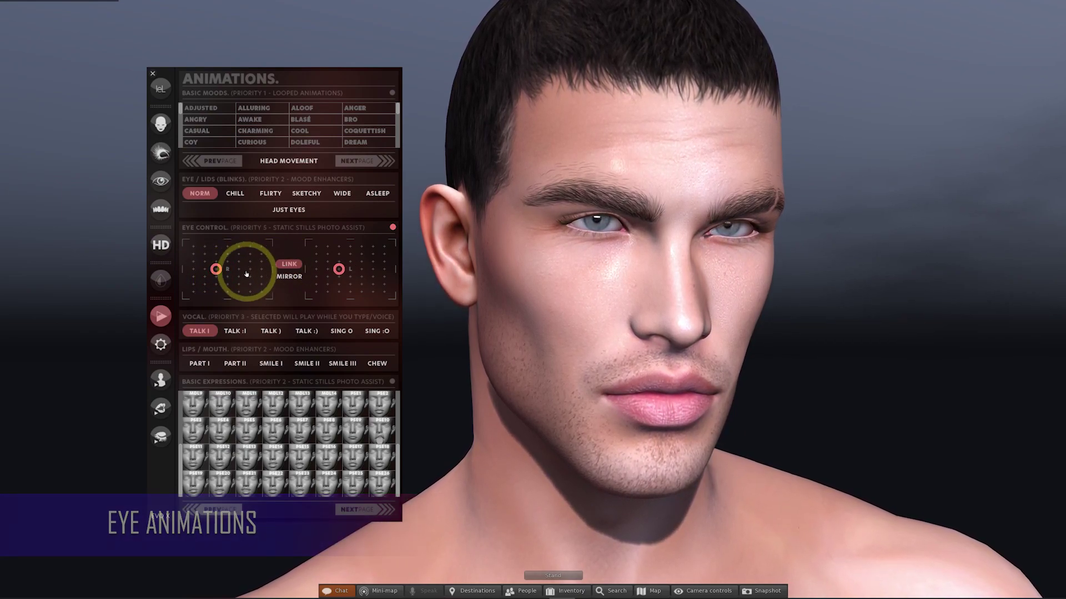
click(228, 278)
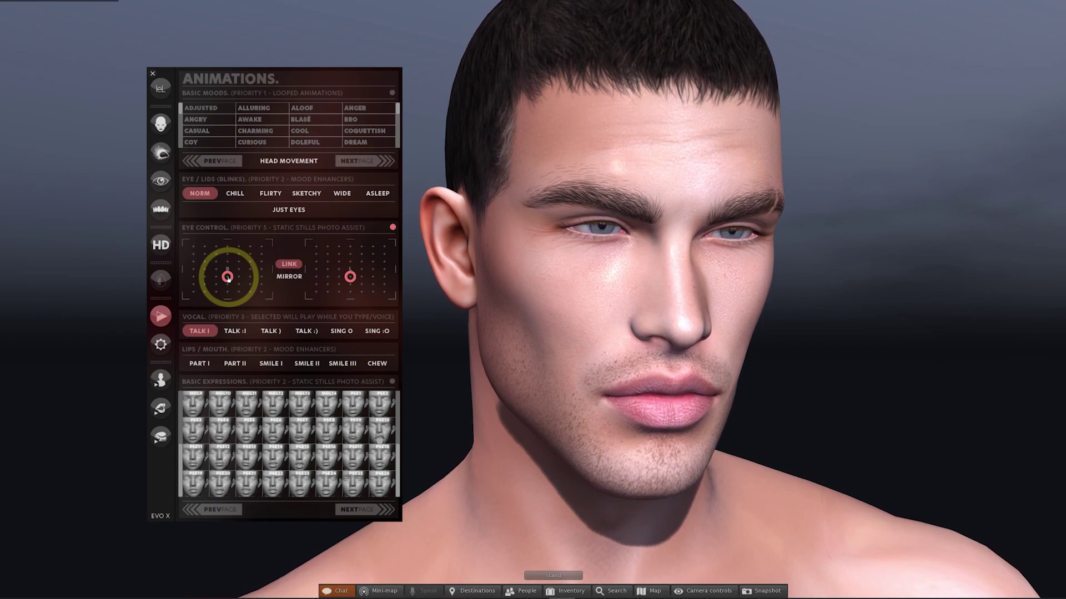
click(227, 263)
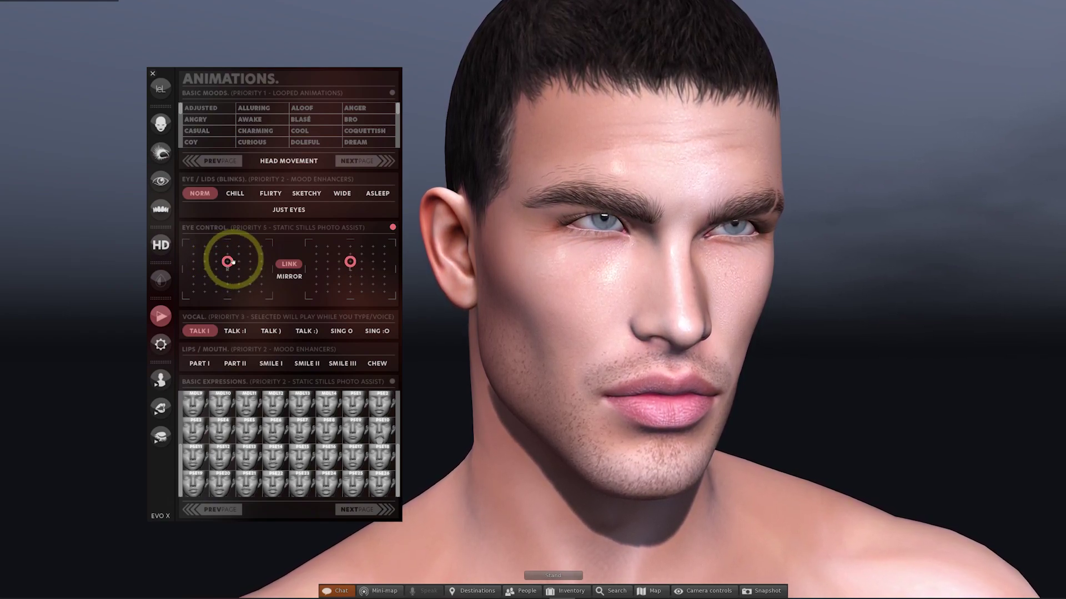
click(238, 262)
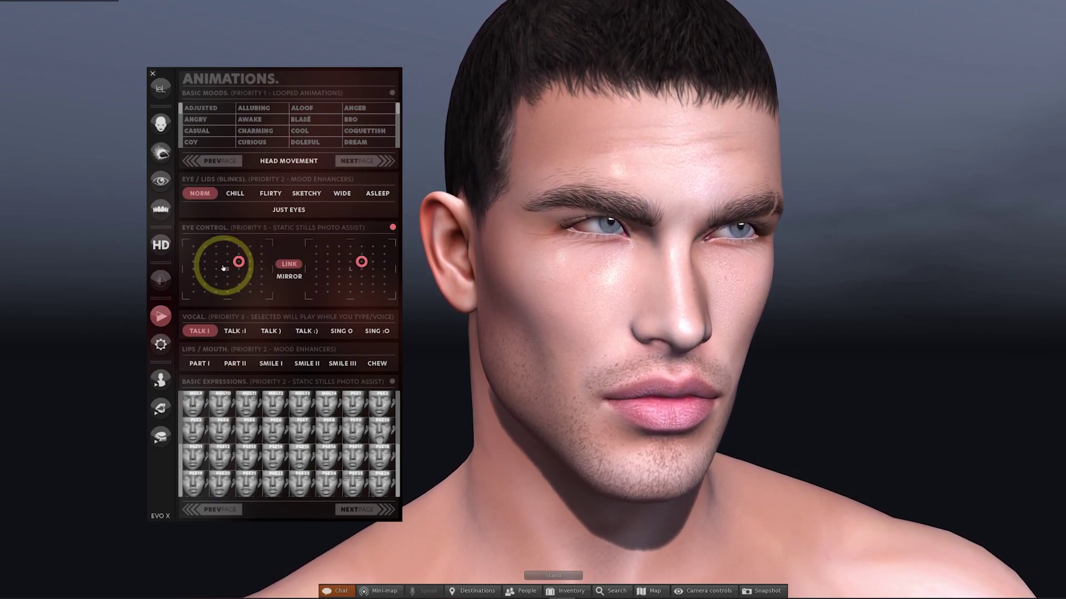
click(227, 270)
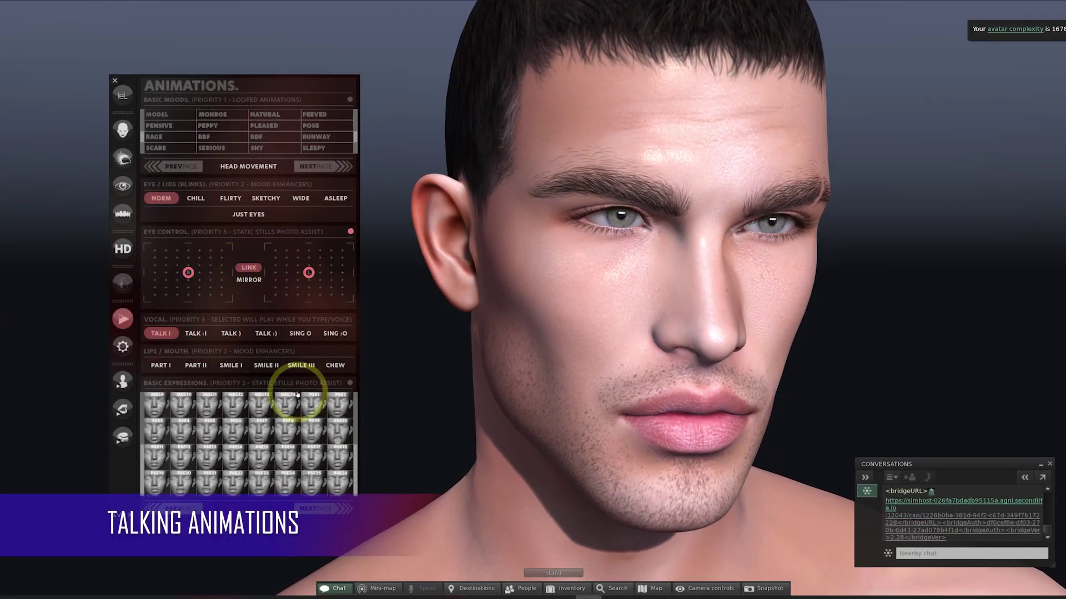
Write "Talking talking talking talking talking" in nearby chat to preview the TALK I mouth animation
click(908, 552)
text(Talking )
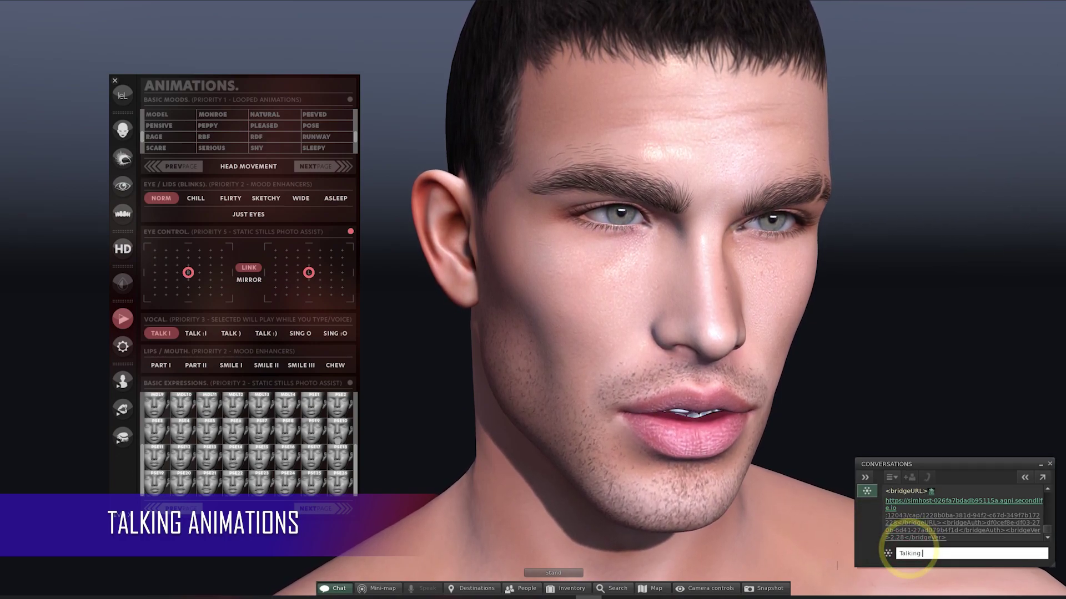
text(talking talk)
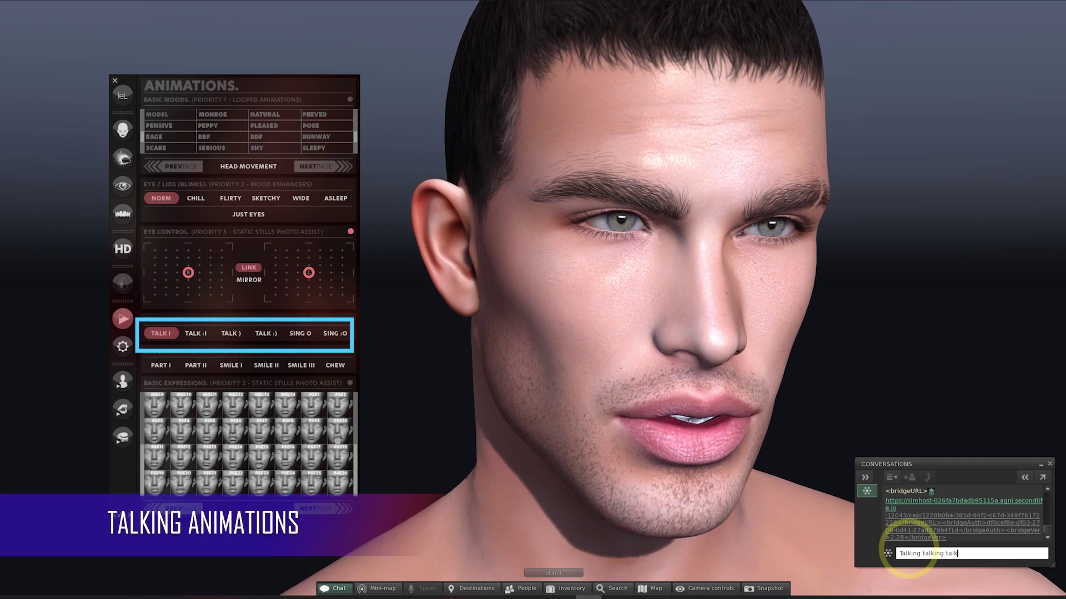
text(ing talking talking)
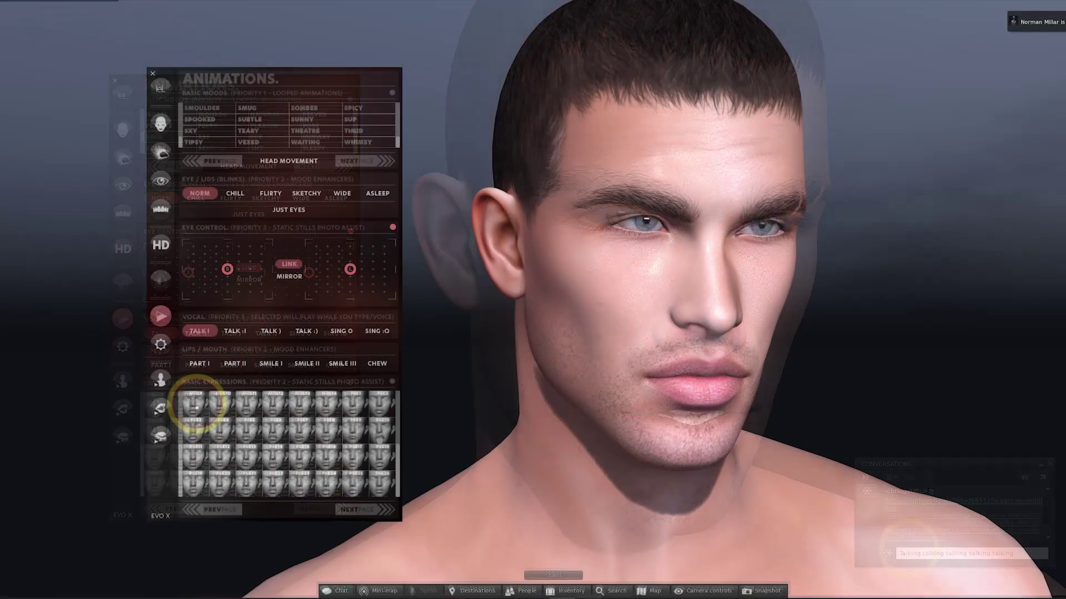
Try three different static facial poses from the basic expressions on the head
click(196, 408)
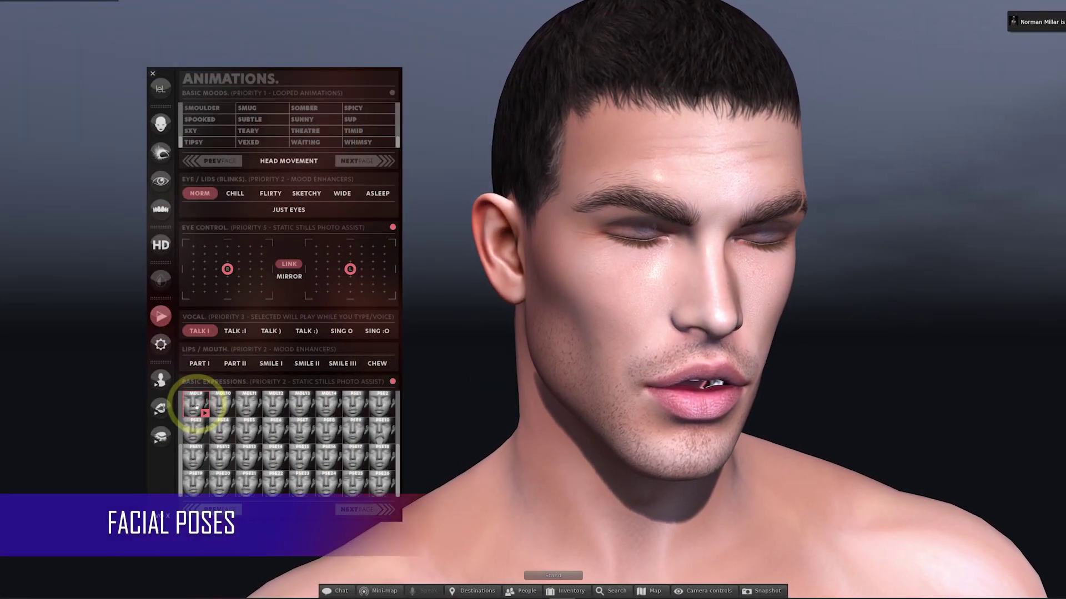
click(252, 456)
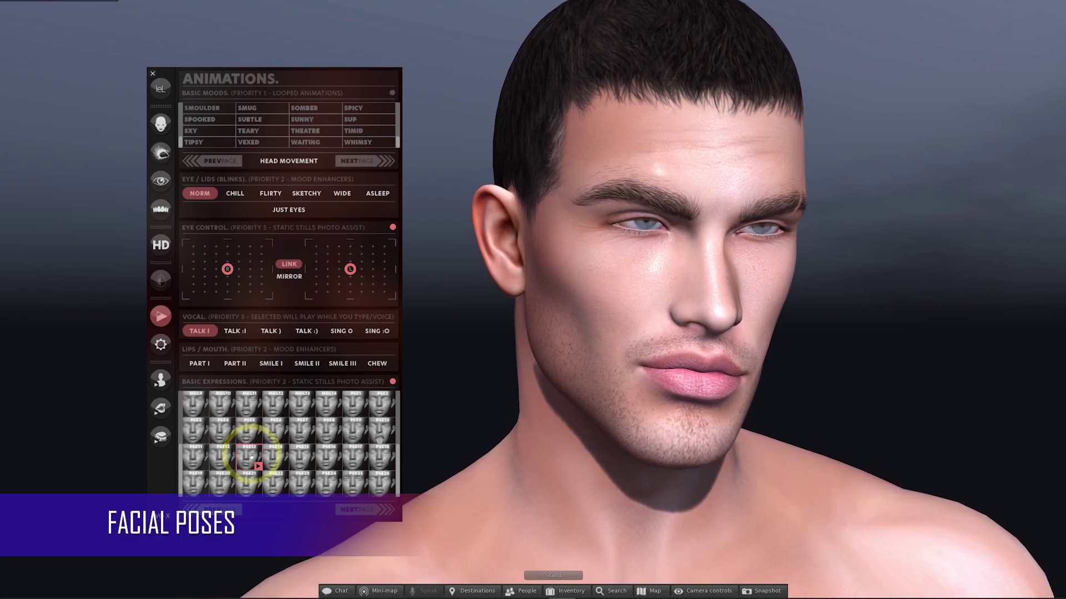
click(304, 438)
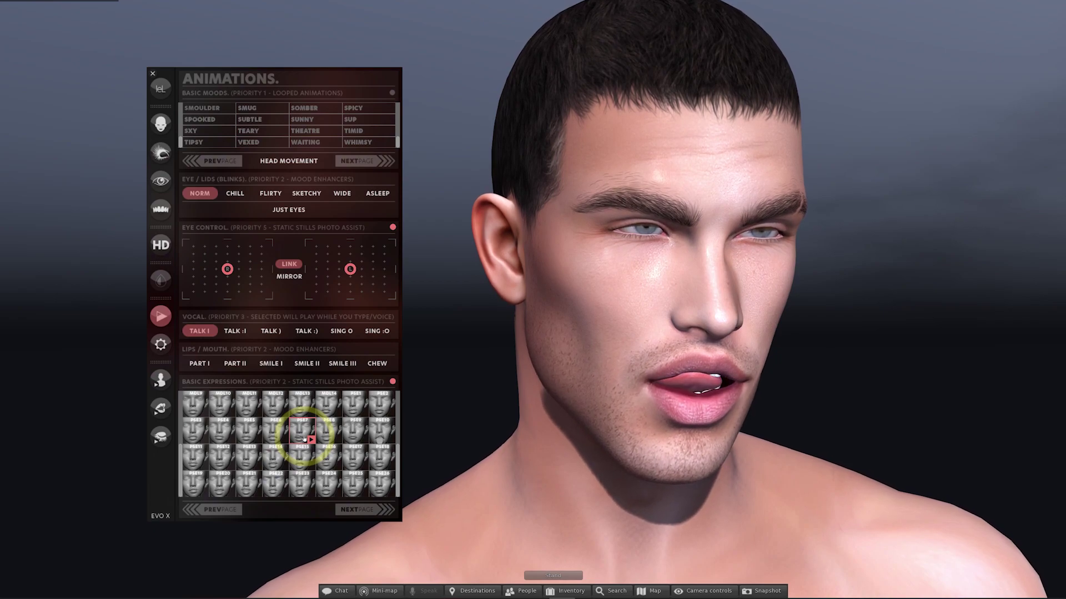
Try the static basic expression at the end of the third row and switch it off
click(387, 462)
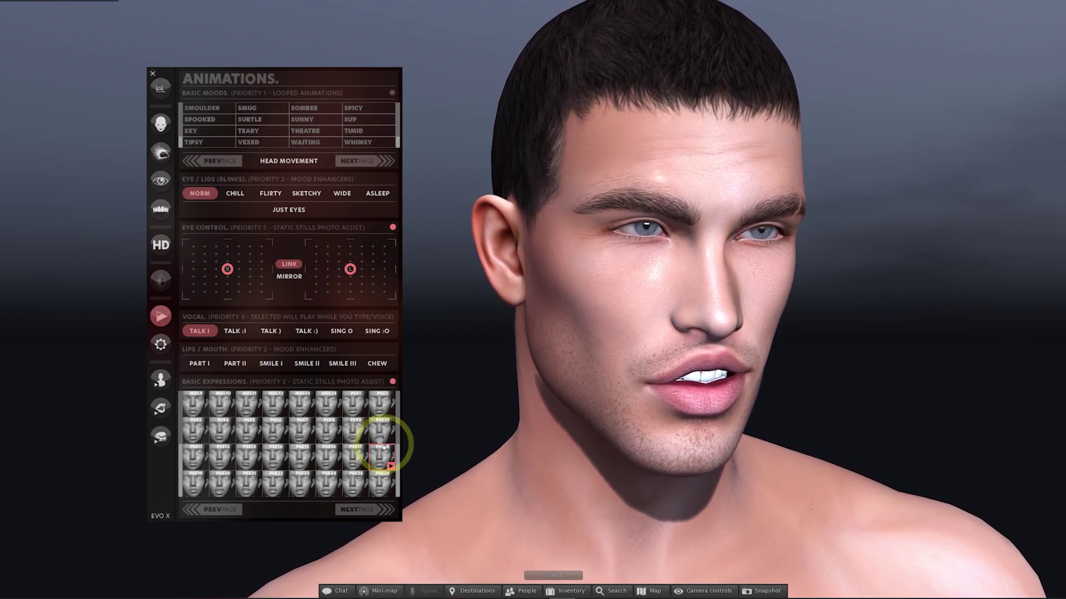
click(388, 462)
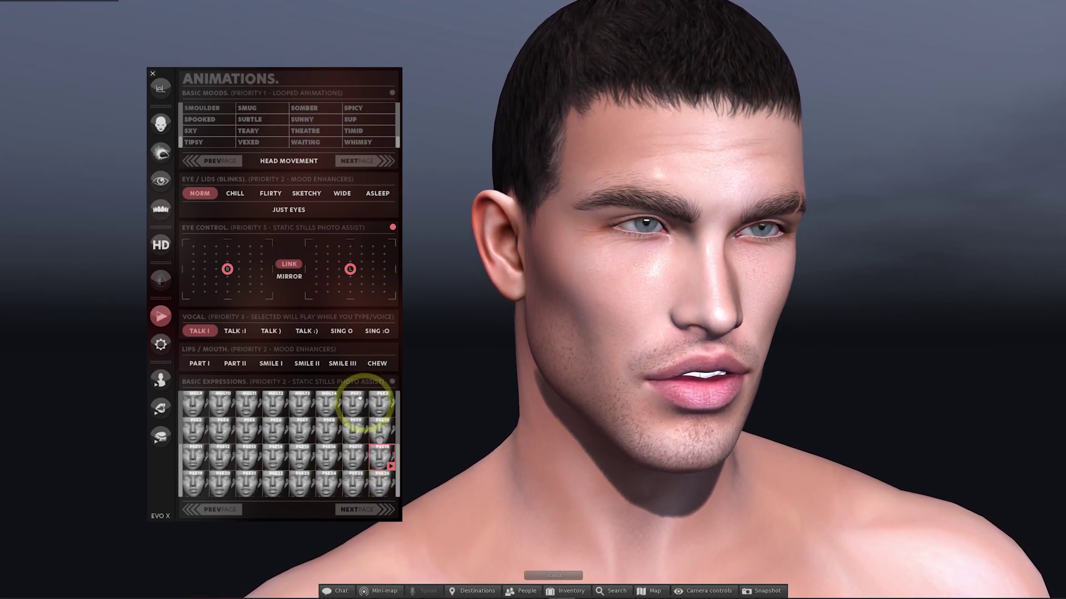
Return to the first set of basic moods, preview the looped Angry mood and stop it, and try a mood from the following set
click(212, 162)
click(211, 162)
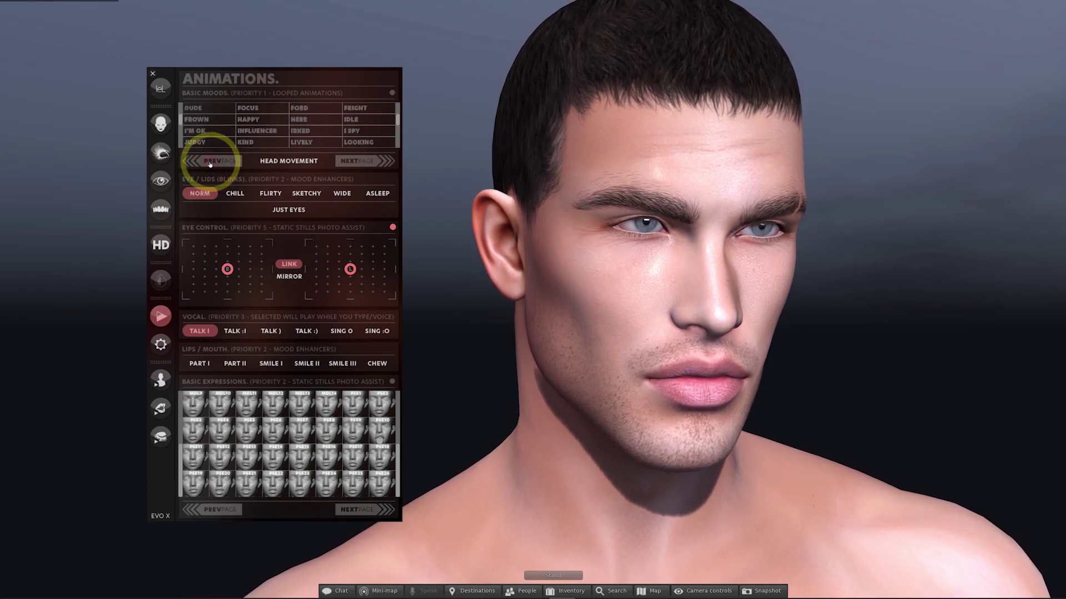
click(211, 161)
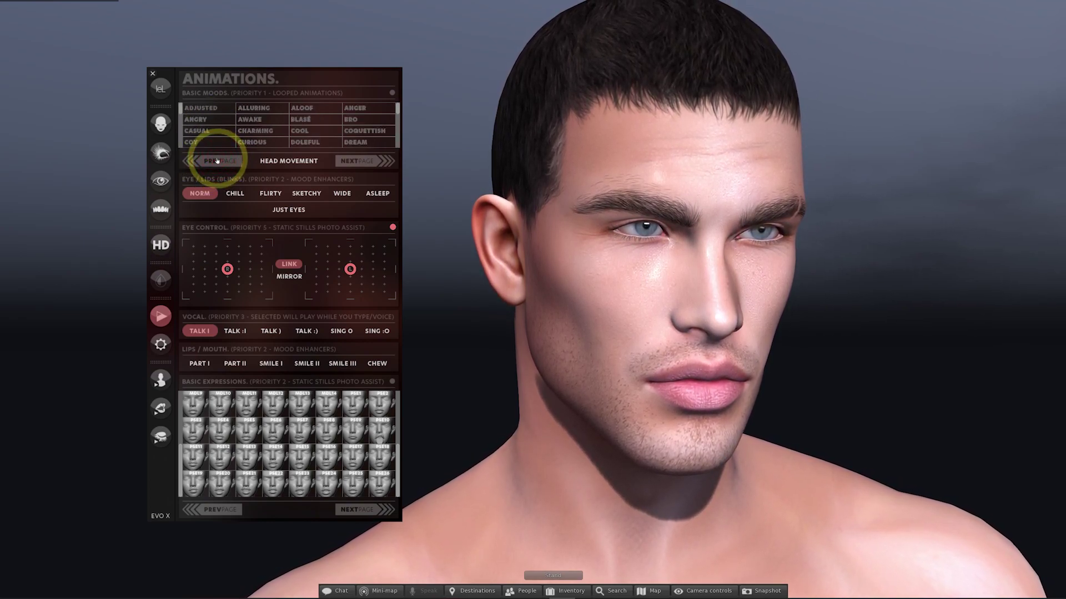
click(215, 124)
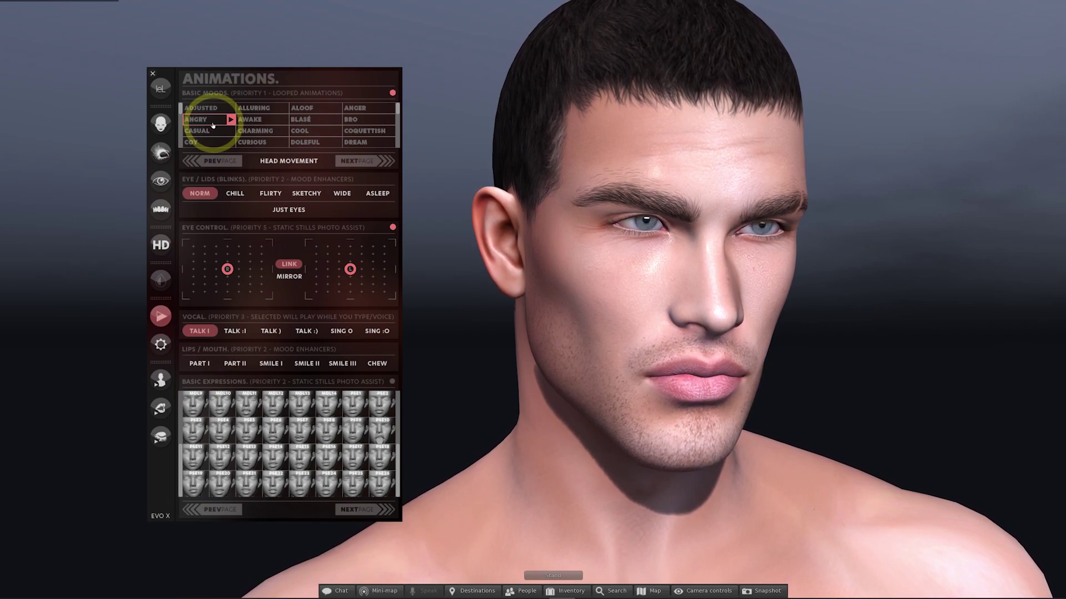
click(213, 122)
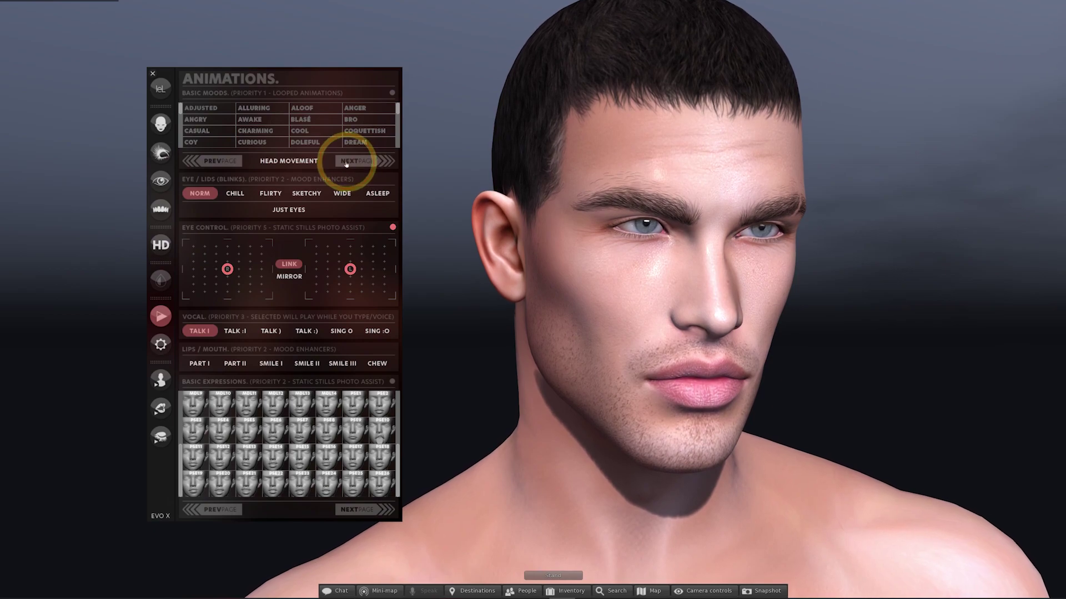
click(346, 162)
click(363, 109)
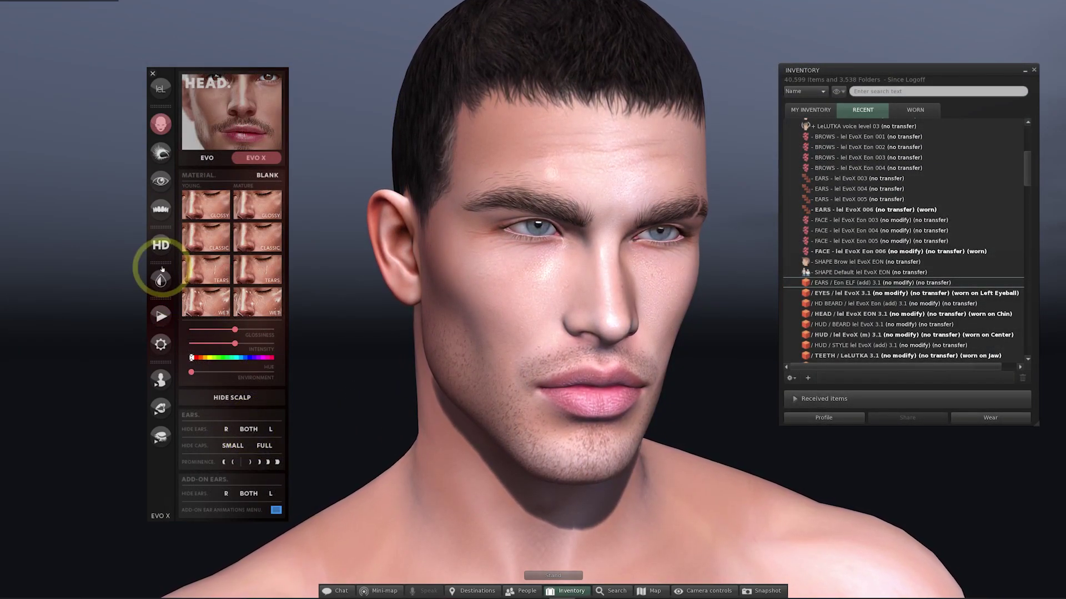
Replace both of the head's built-in ears with the Eon ELF (add) 3.1 ears and apply their Static02 animation
click(248, 430)
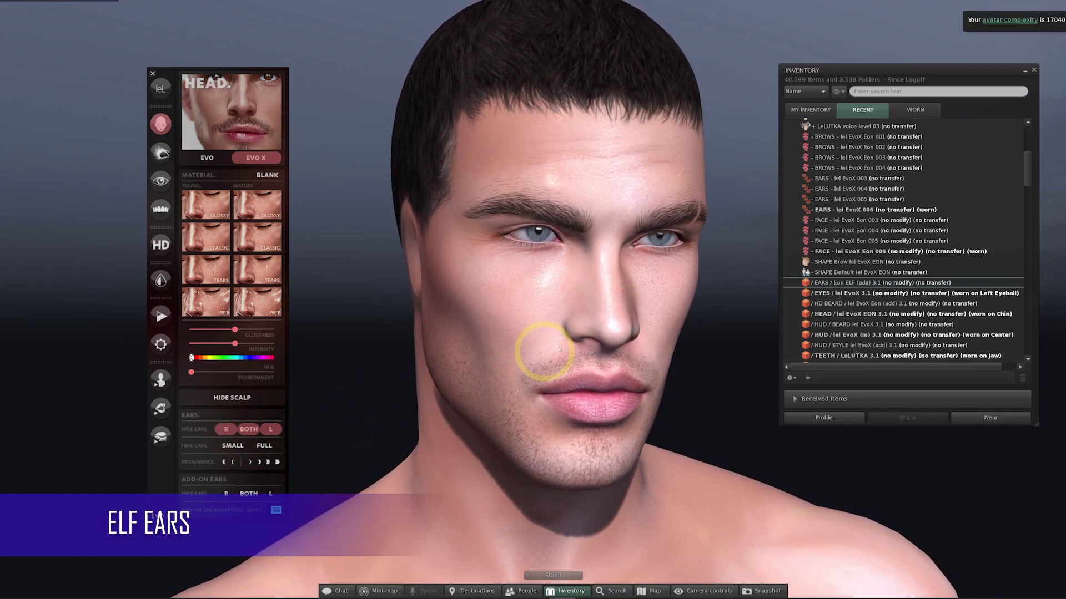
click(833, 285)
right_click(829, 284)
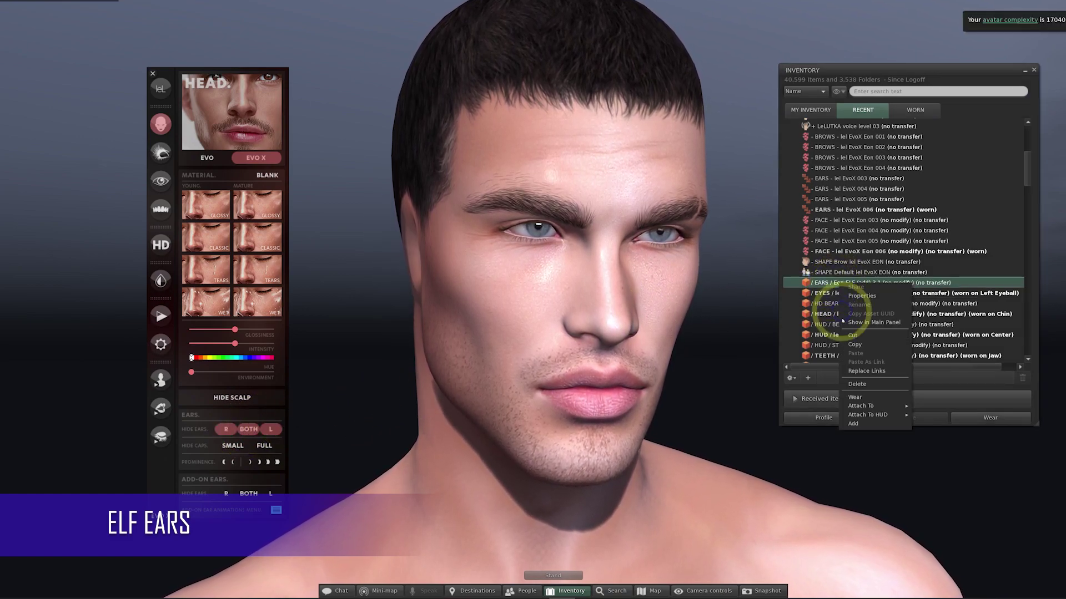
click(853, 424)
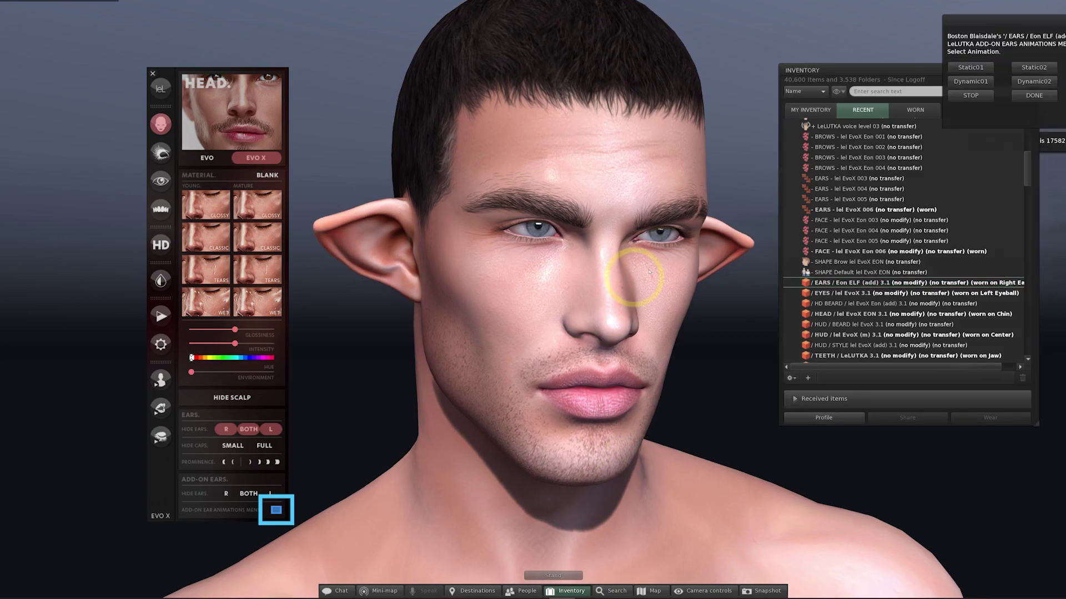
click(1034, 68)
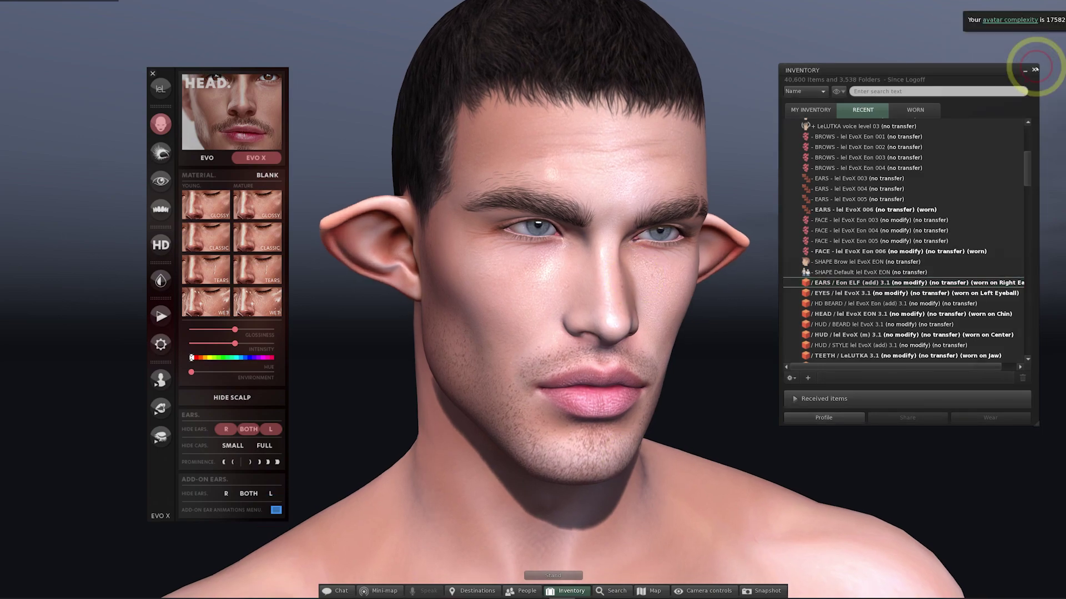